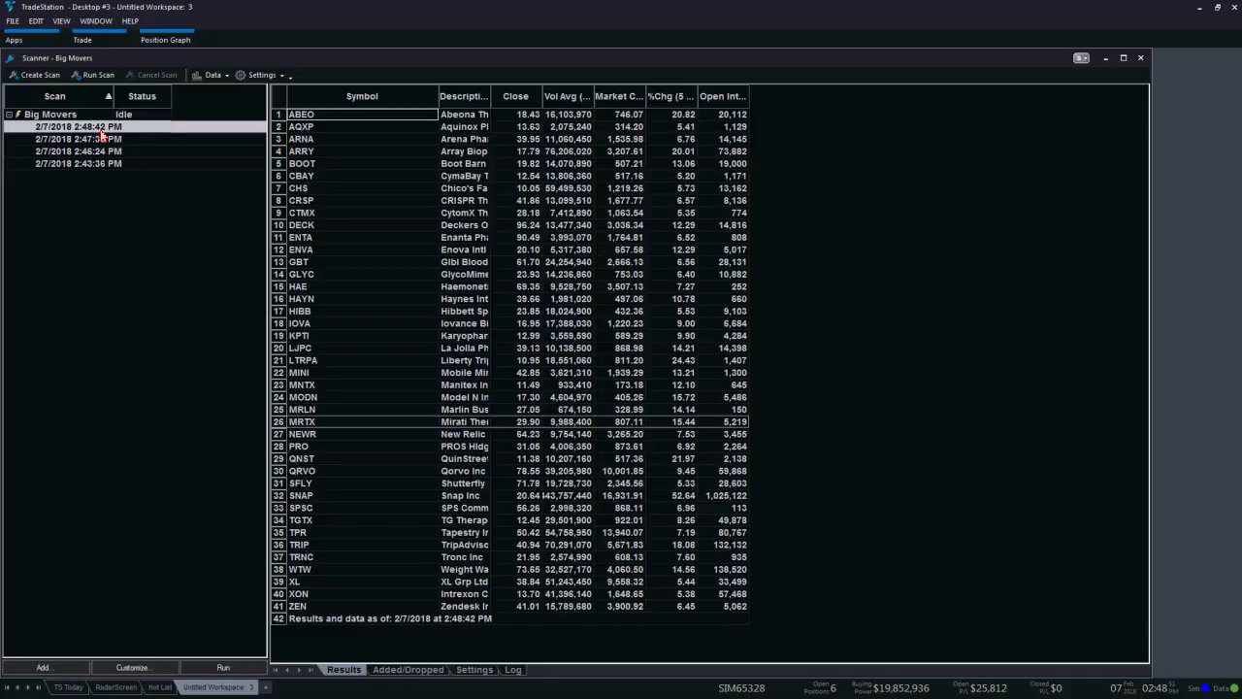
Examine the symbols in the 2:47:39 PM results of the Big Movers scan.
{"action": "left_click", "coordinate": [98, 132]}
{"action": "left_click", "coordinate": [101, 144]}
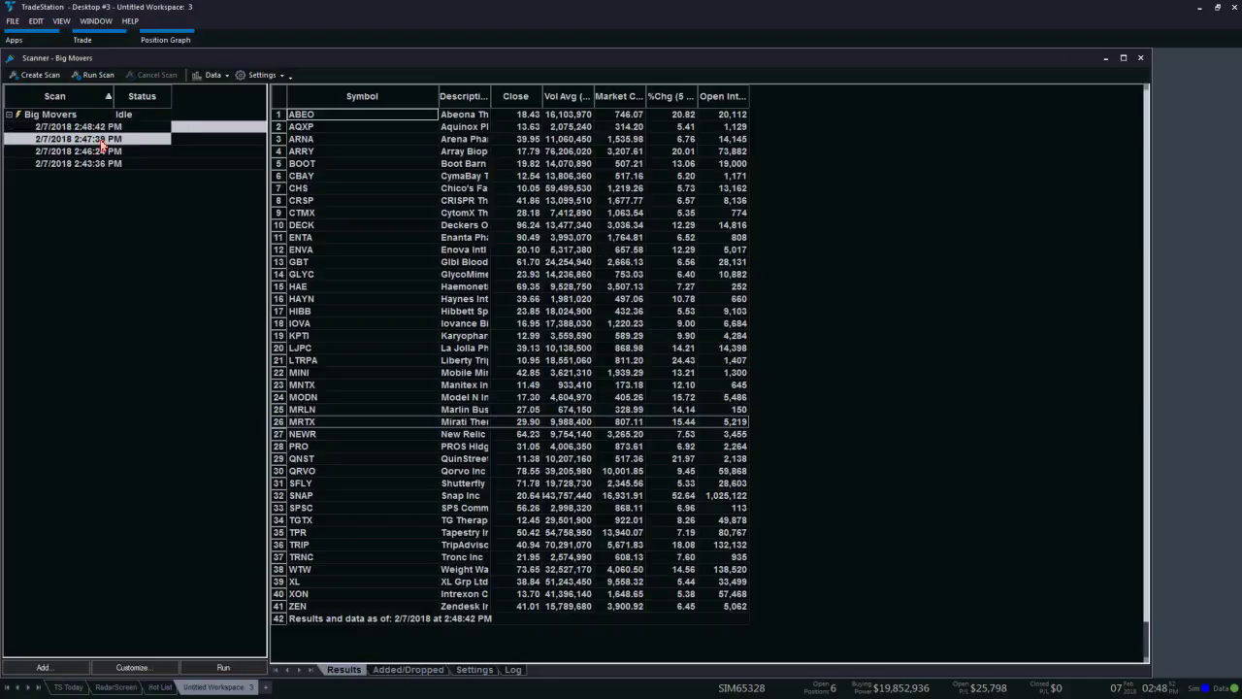
{"action": "scroll", "coordinate": [366, 212], "scroll_direction": "down", "scroll_amount": 1}
{"action": "scroll", "coordinate": [367, 211], "scroll_direction": "down", "scroll_amount": 2}
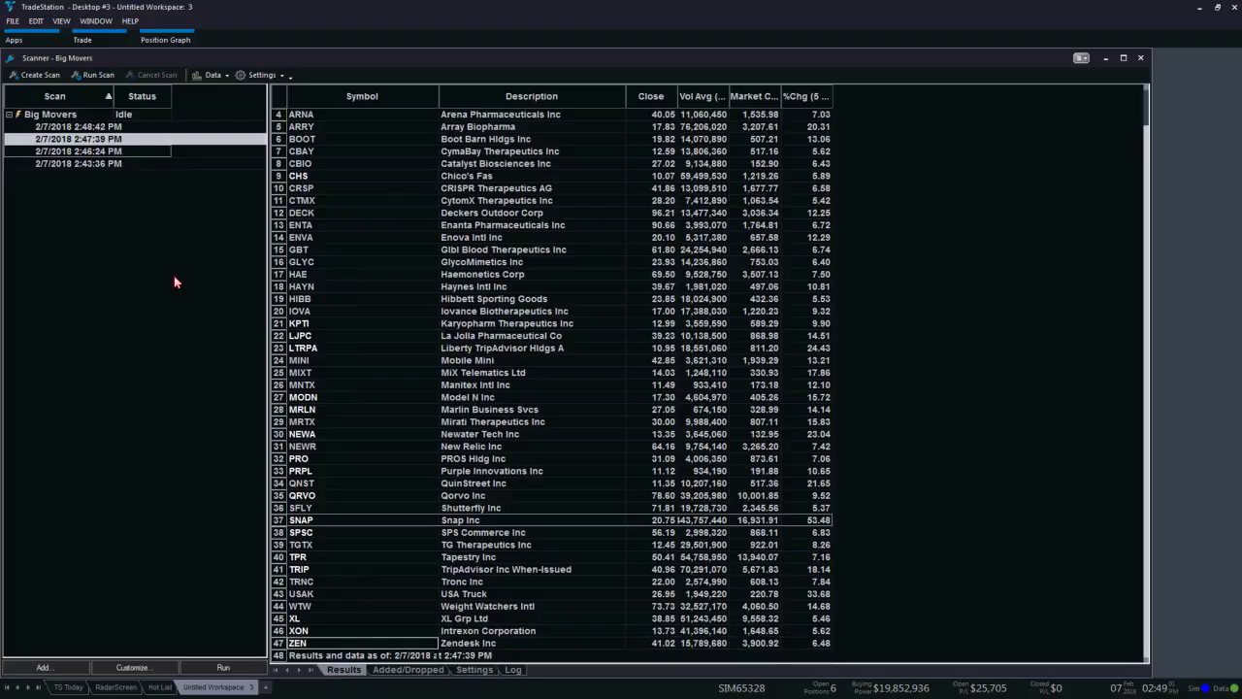
Reopen the 2:48:42 PM results, widen the Open Interest-Calls & Puts column and select SNAP's open interest.
{"action": "left_click", "coordinate": [96, 127]}
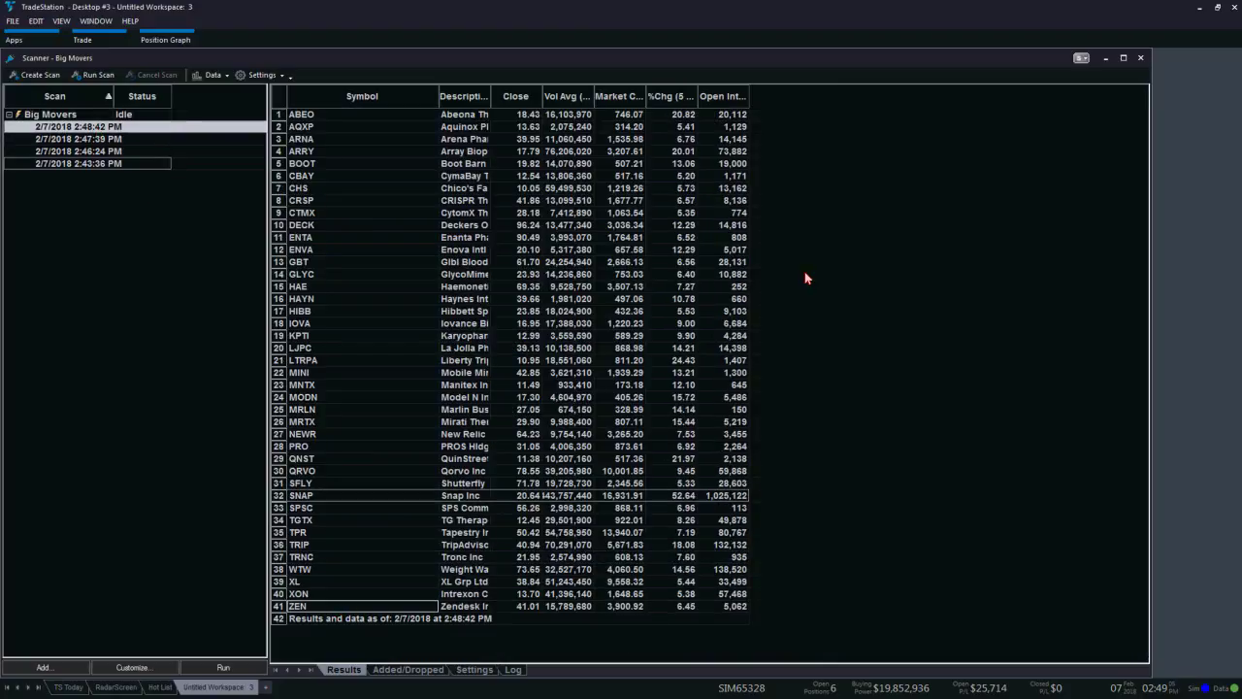
{"action": "left_click_drag", "start_coordinate": [749, 101], "coordinate": [852, 102]}
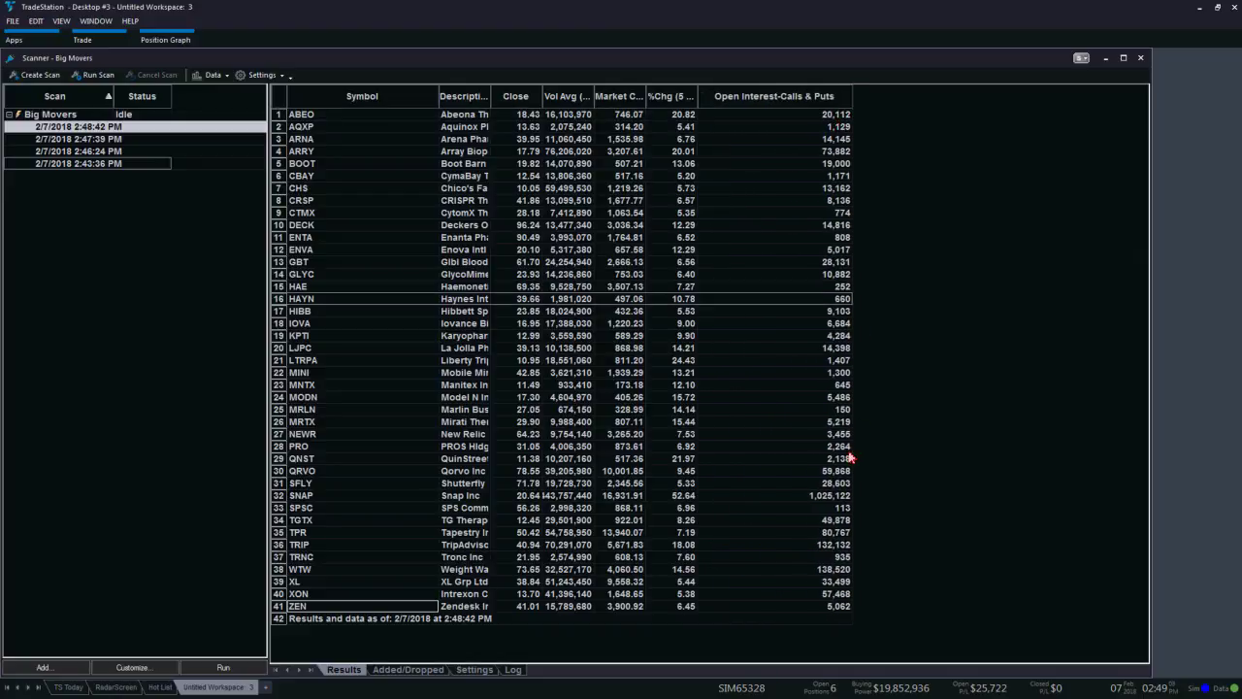
{"action": "left_click", "coordinate": [822, 497]}
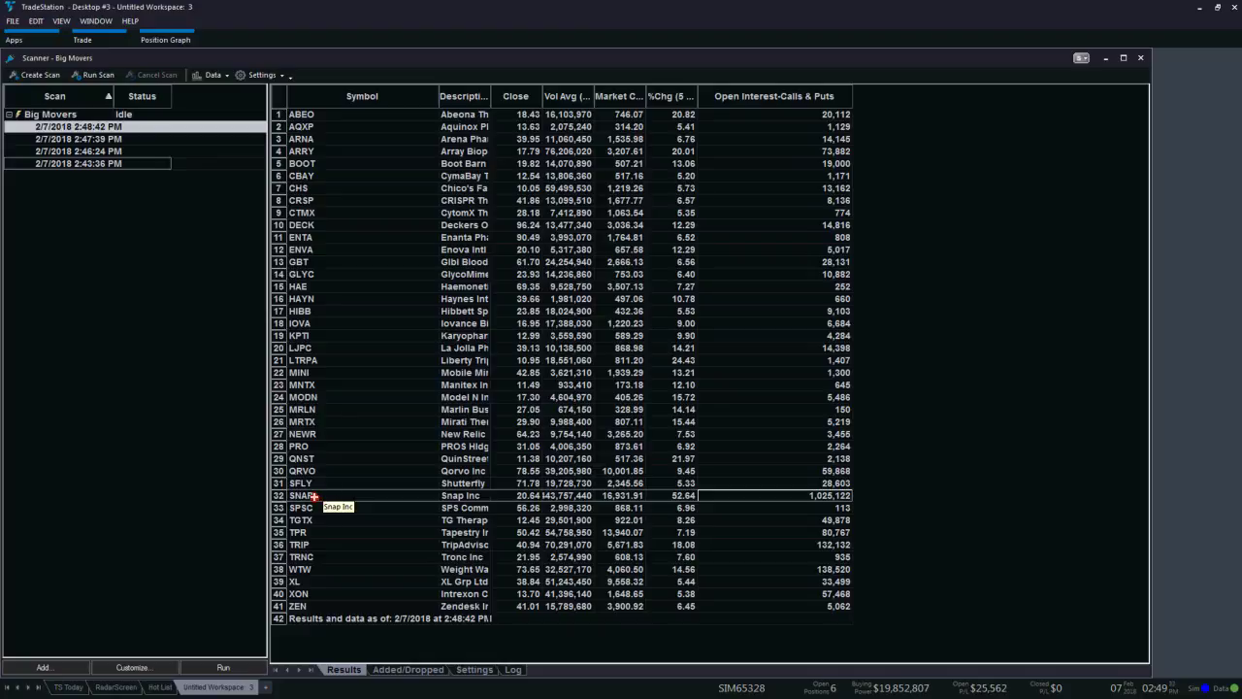
Create a scan named "Price - Earnings - Vol - RSI" and continue to its symbol universe.
{"action": "left_click", "coordinate": [56, 670]}
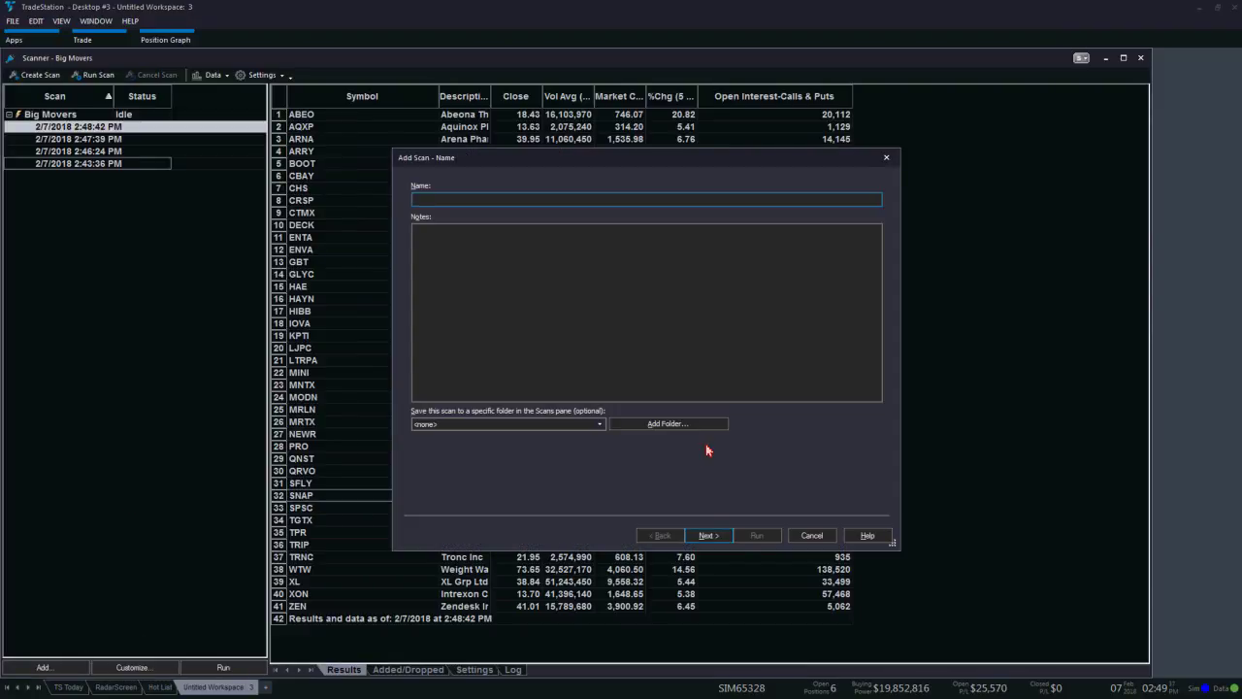
{"action": "type", "text": "Price - Earnings - Vol - RSI"}
{"action": "left_click", "coordinate": [713, 540]}
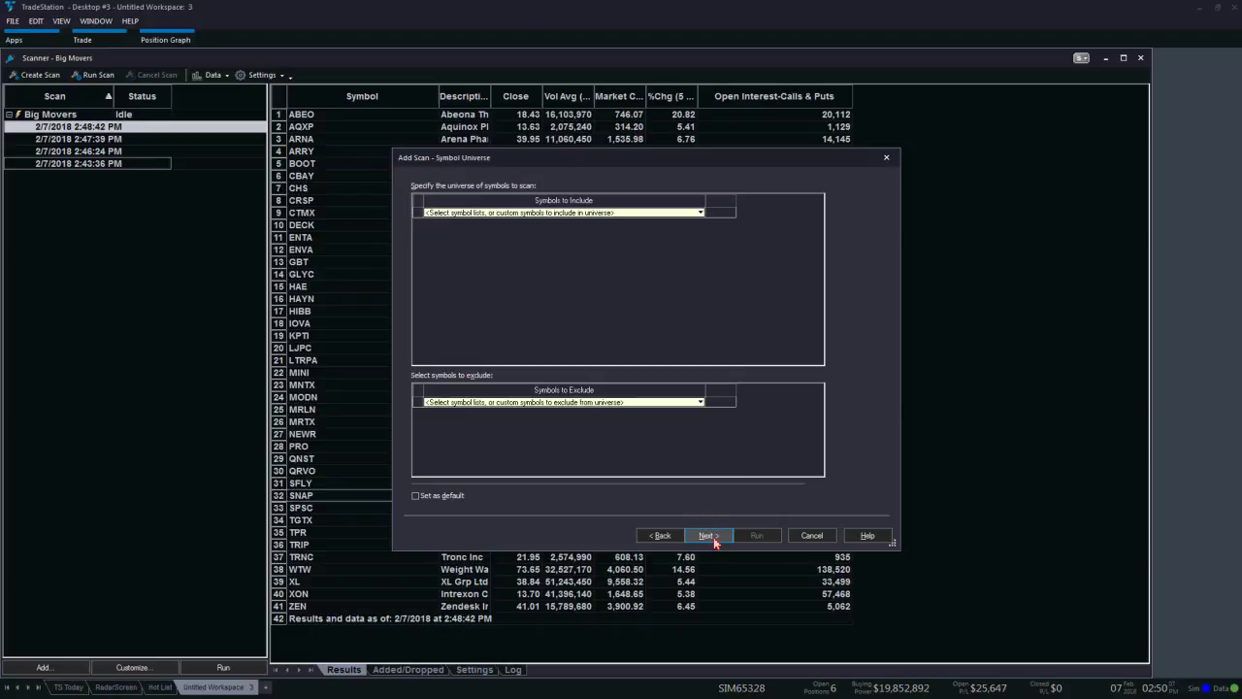
Include All Stocks in the scan's symbol universe and review the other symbol lists available for inclusion.
{"action": "left_click", "coordinate": [633, 216]}
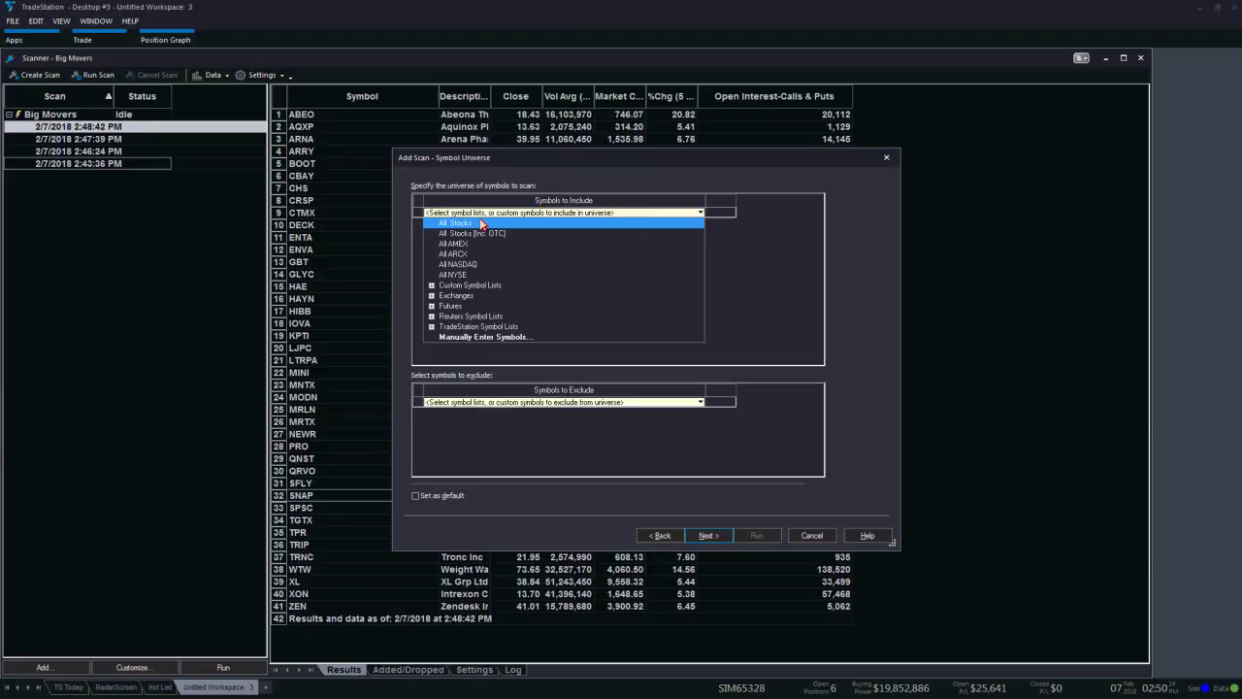
{"action": "left_click", "coordinate": [482, 224]}
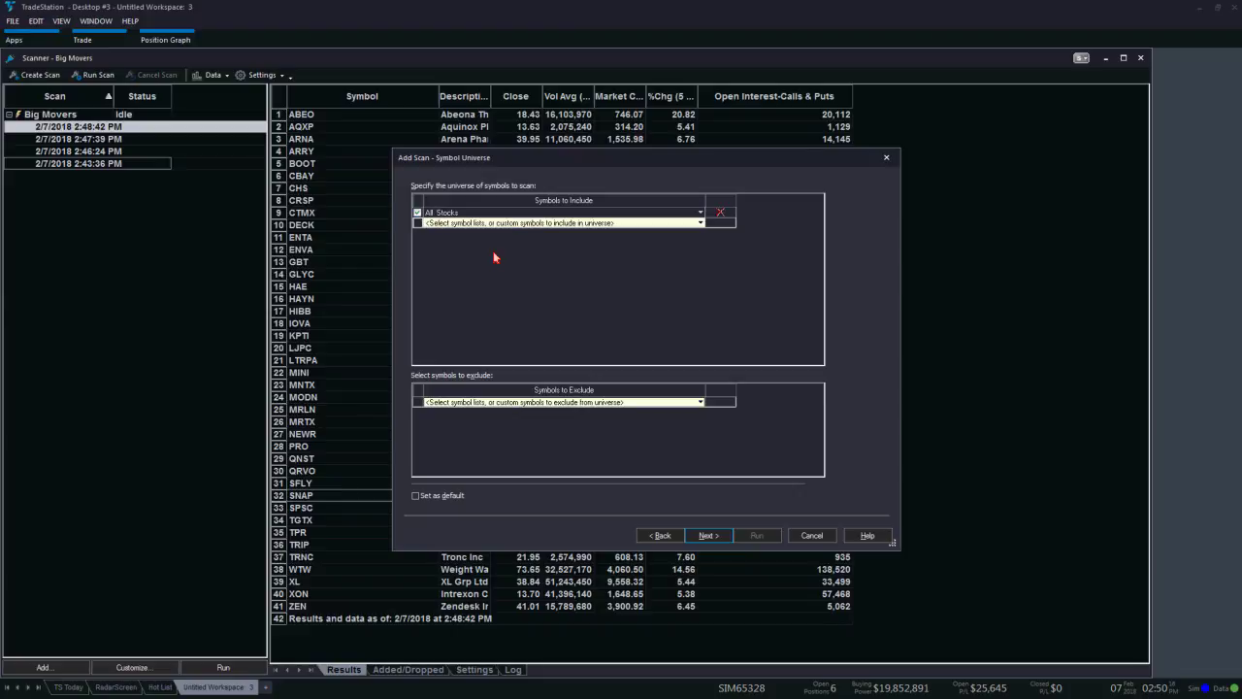
{"action": "left_click", "coordinate": [700, 224]}
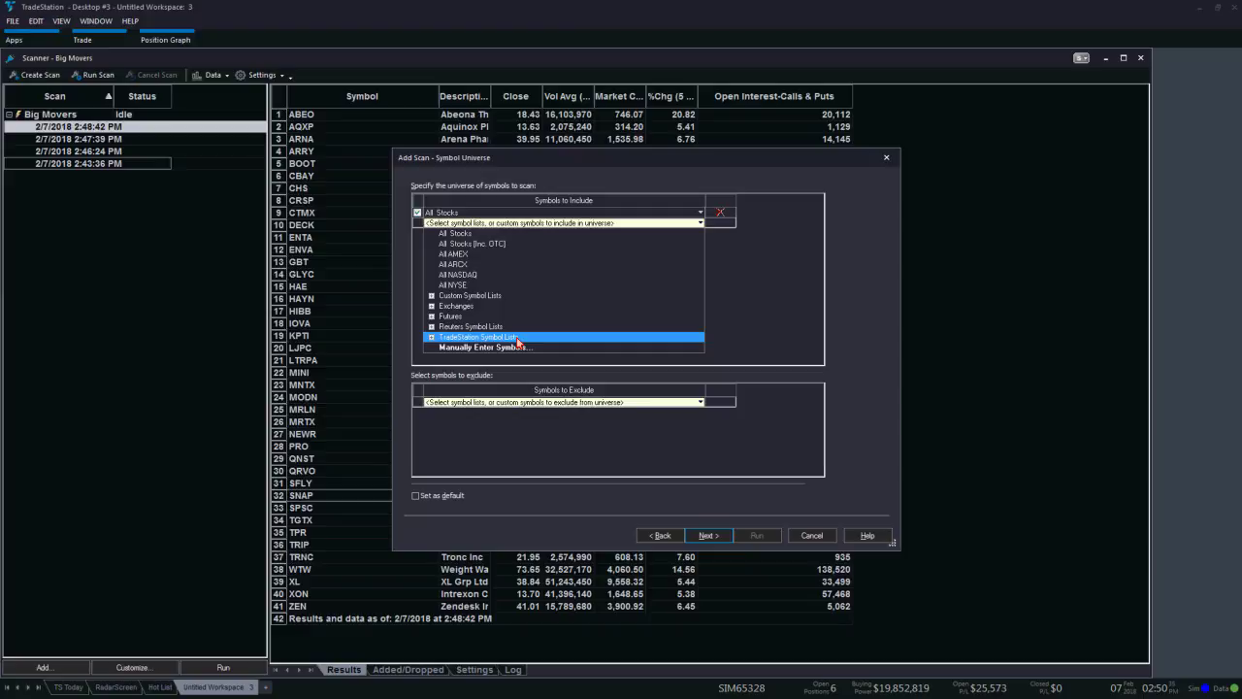
{"action": "left_click", "coordinate": [732, 306]}
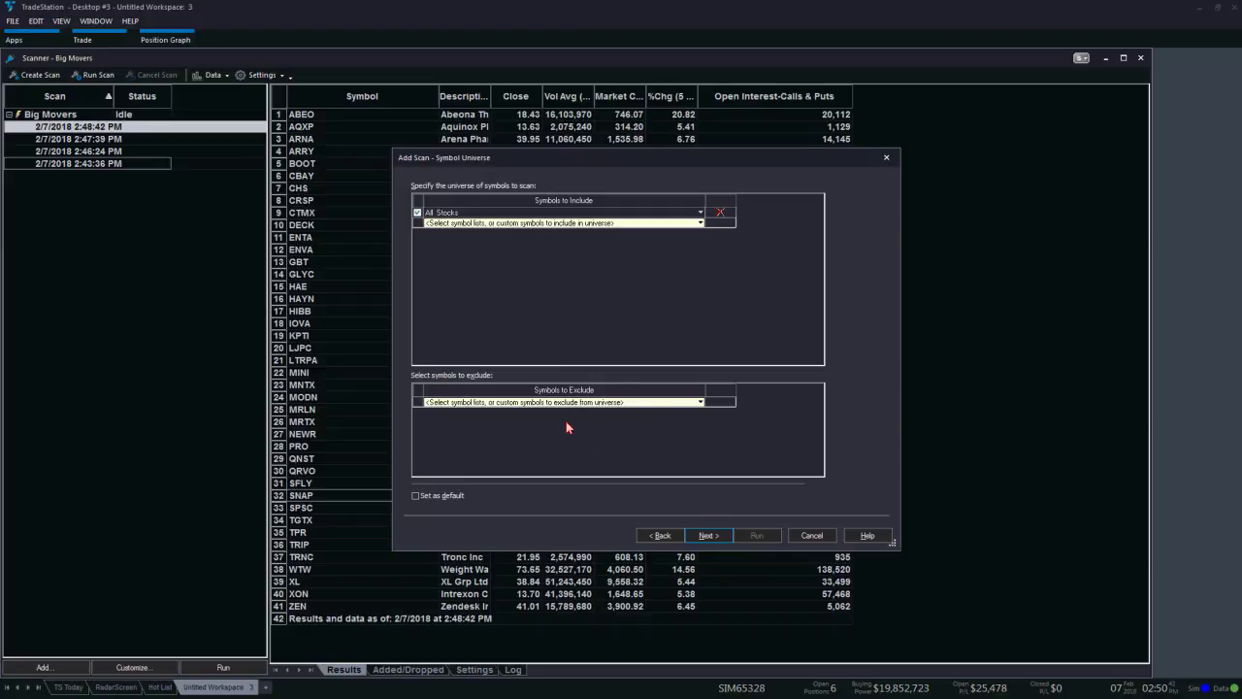
Try excluding All NYSE from the symbol universe and remove that exclusion again.
{"action": "left_click", "coordinate": [700, 403]}
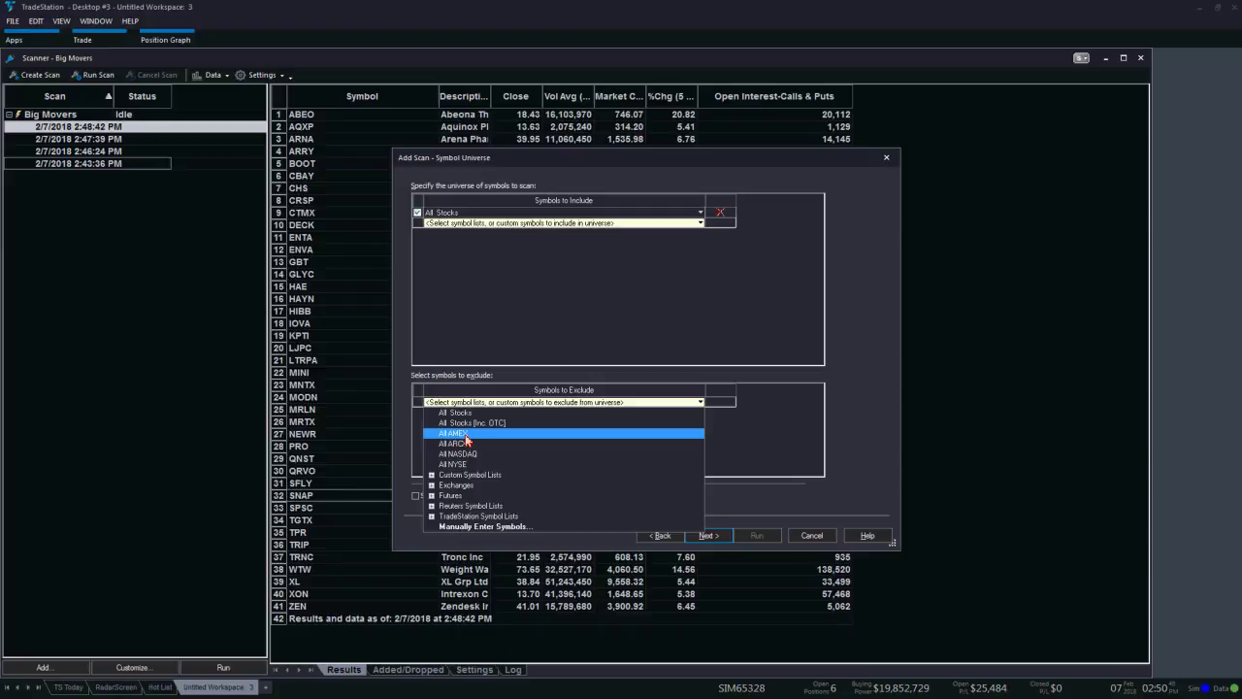
{"action": "left_click", "coordinate": [464, 466]}
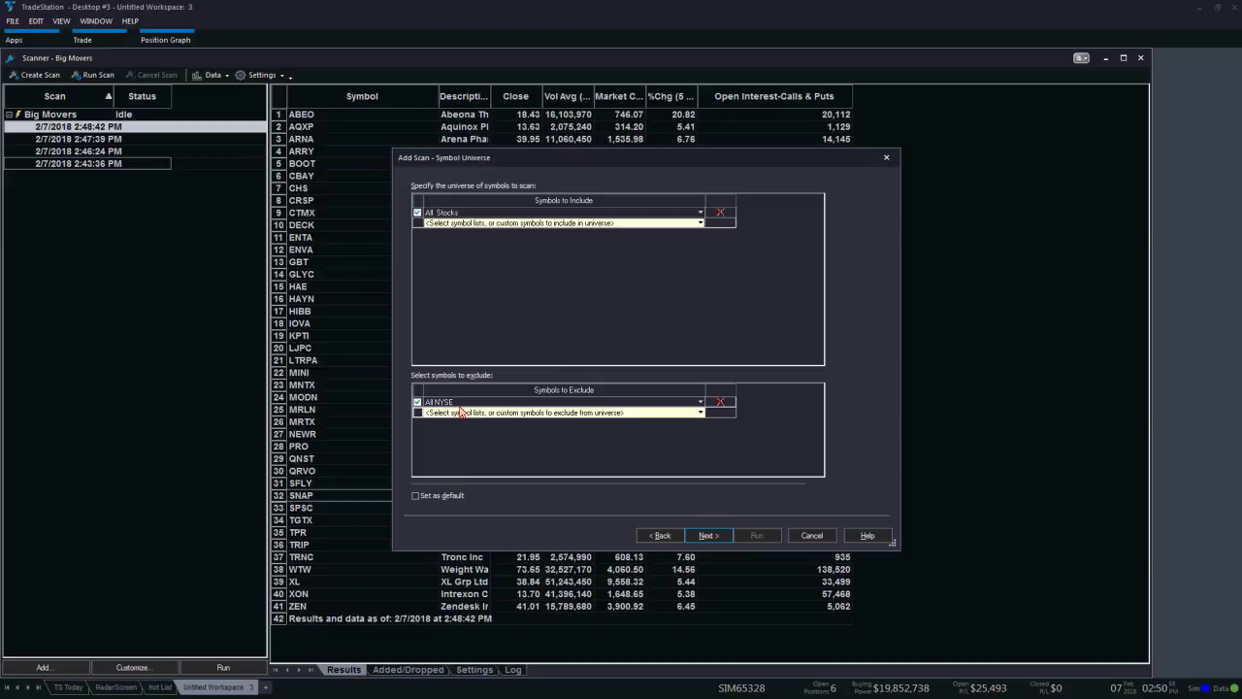
{"action": "left_click", "coordinate": [720, 403]}
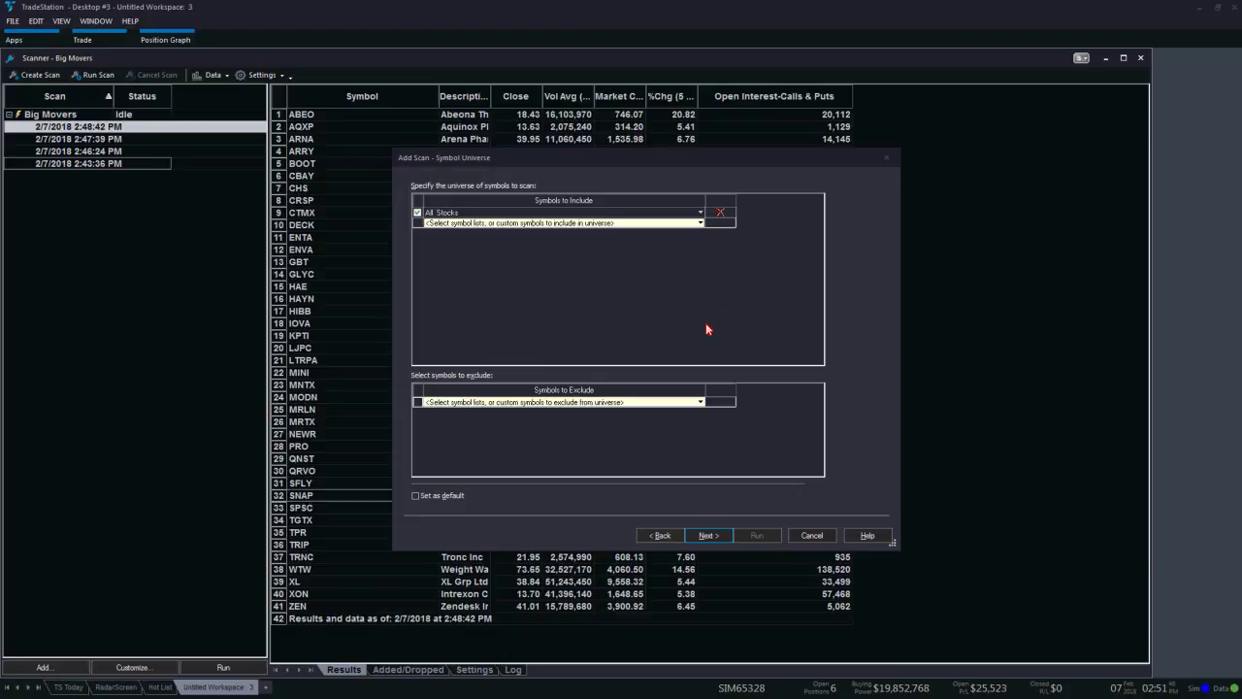
Continue to the scan criteria and examine the fields available in the Volume category.
{"action": "left_click", "coordinate": [720, 498]}
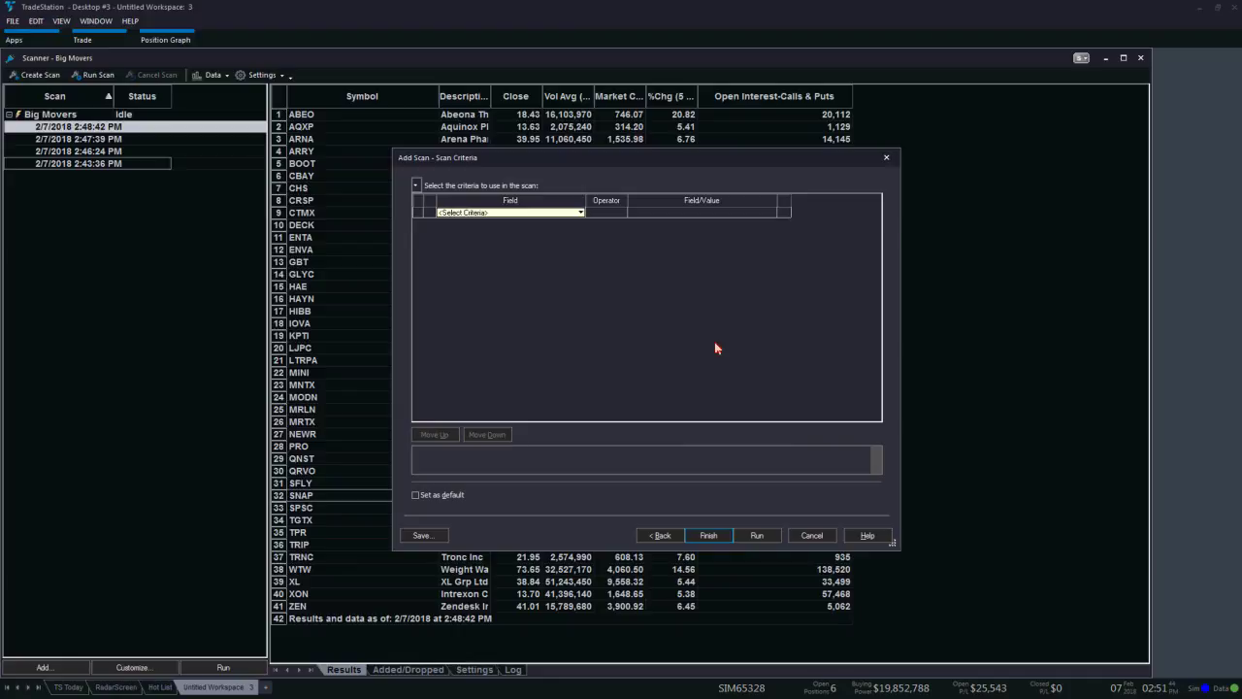
{"action": "left_click", "coordinate": [581, 214]}
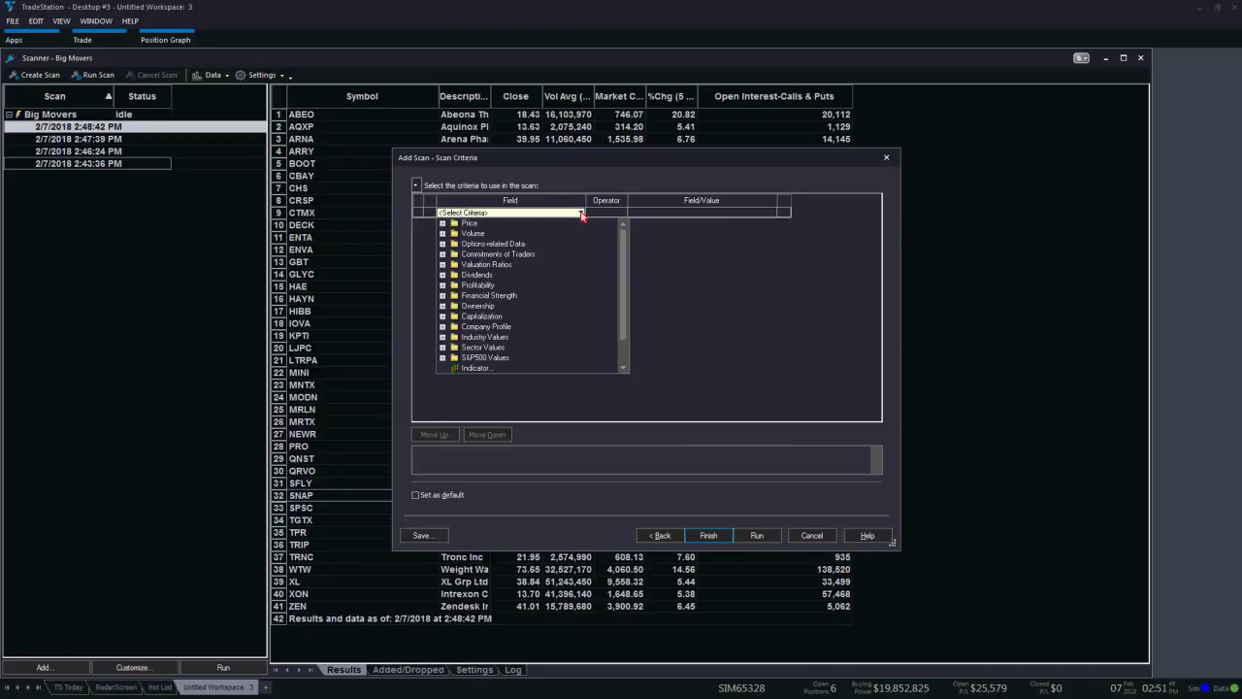
{"action": "left_click", "coordinate": [455, 221]}
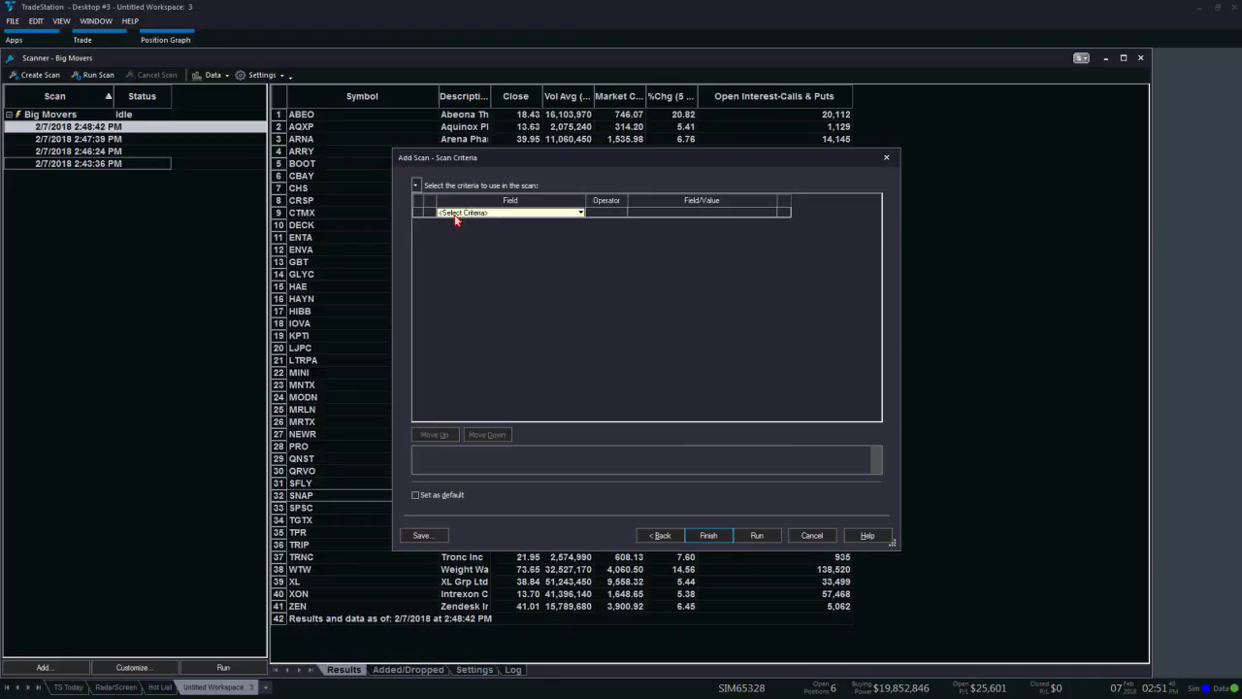
{"action": "left_click", "coordinate": [582, 213]}
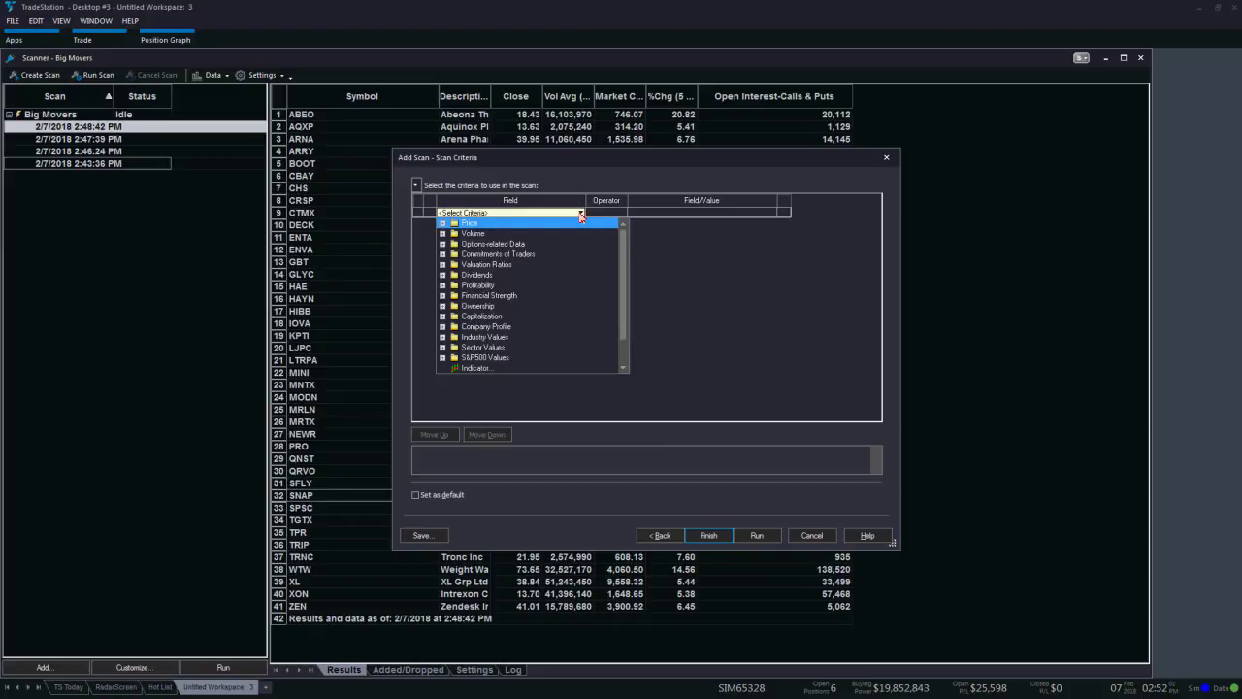
{"action": "left_click", "coordinate": [442, 234]}
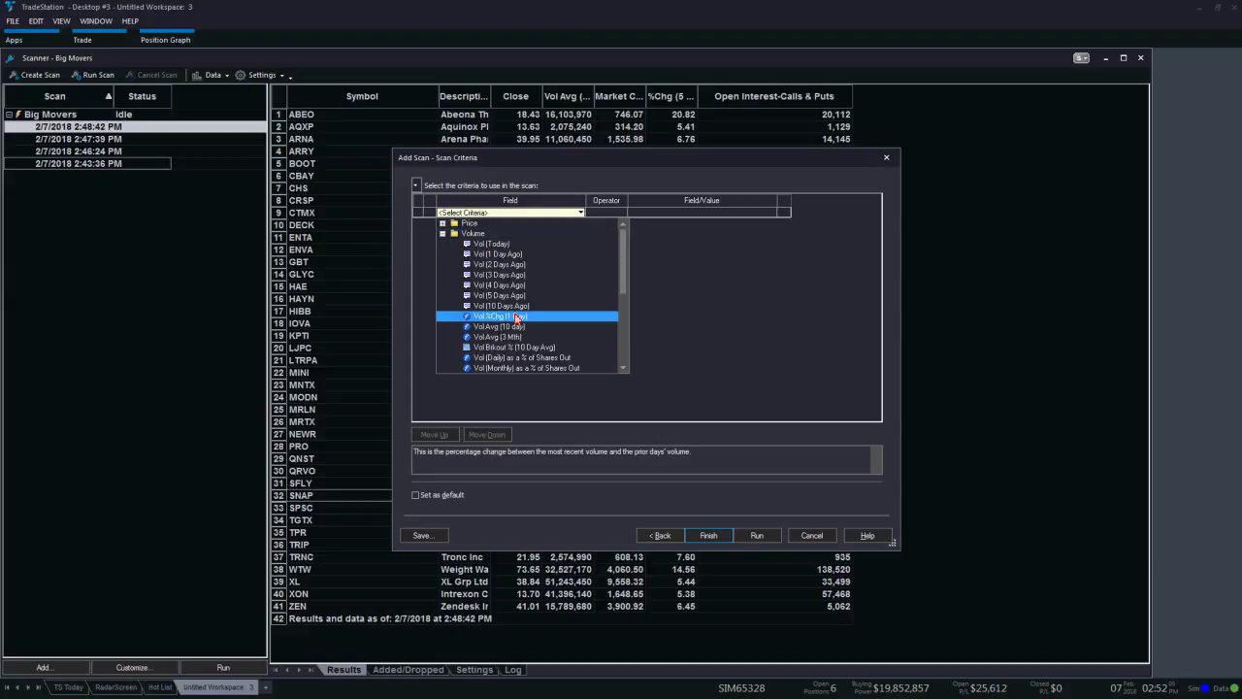
{"action": "scroll", "coordinate": [517, 318], "scroll_direction": "down", "scroll_amount": 2}
{"action": "scroll", "coordinate": [517, 318], "scroll_direction": "up", "scroll_amount": 2}
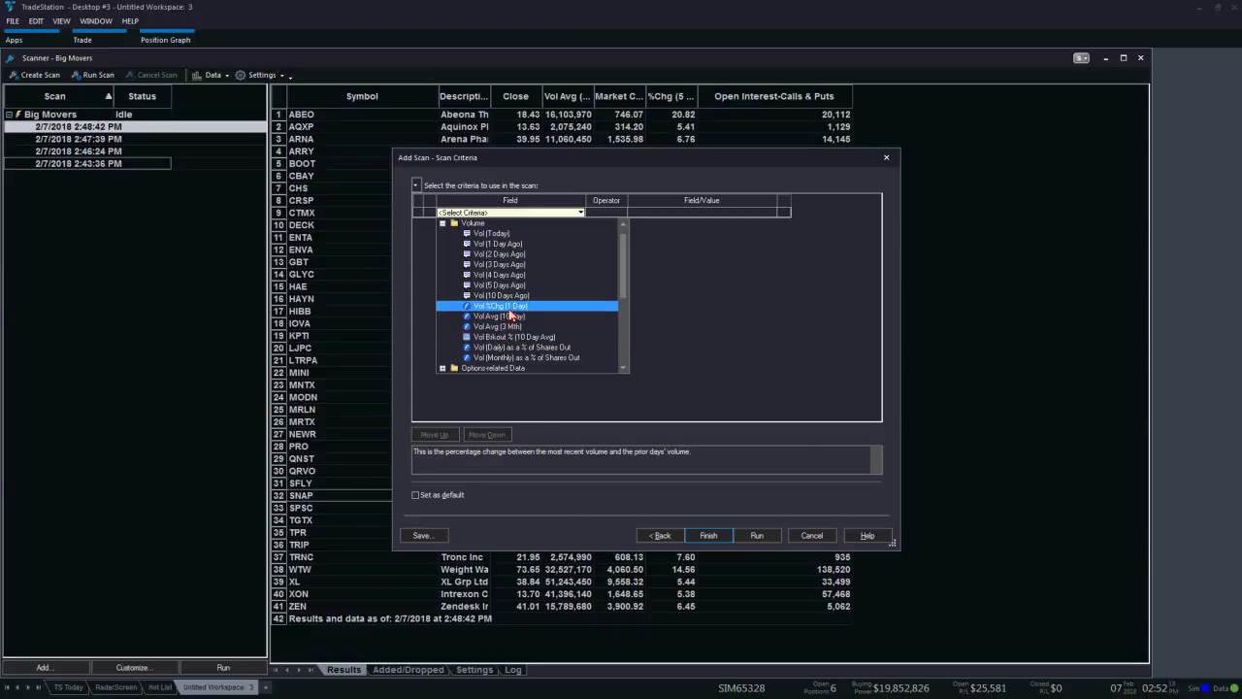
{"action": "left_click", "coordinate": [443, 224]}
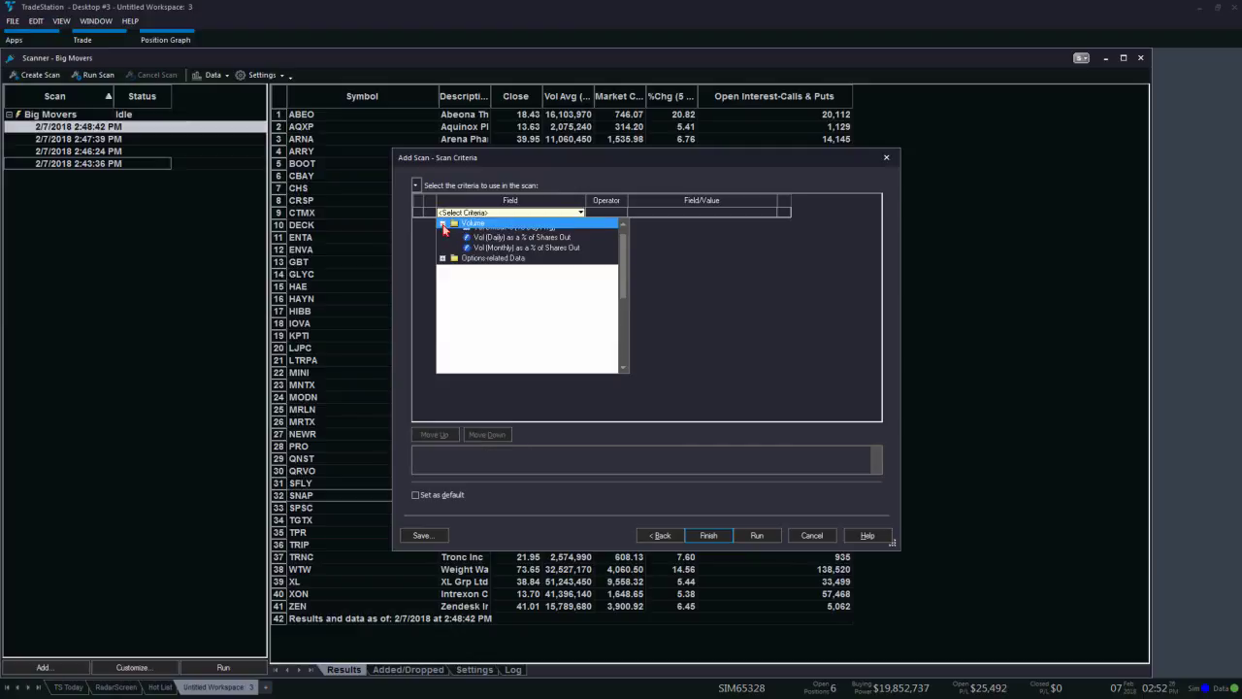
Search the criteria fields for "close" and add Close as the first scan criterion.
{"action": "left_click", "coordinate": [514, 213]}
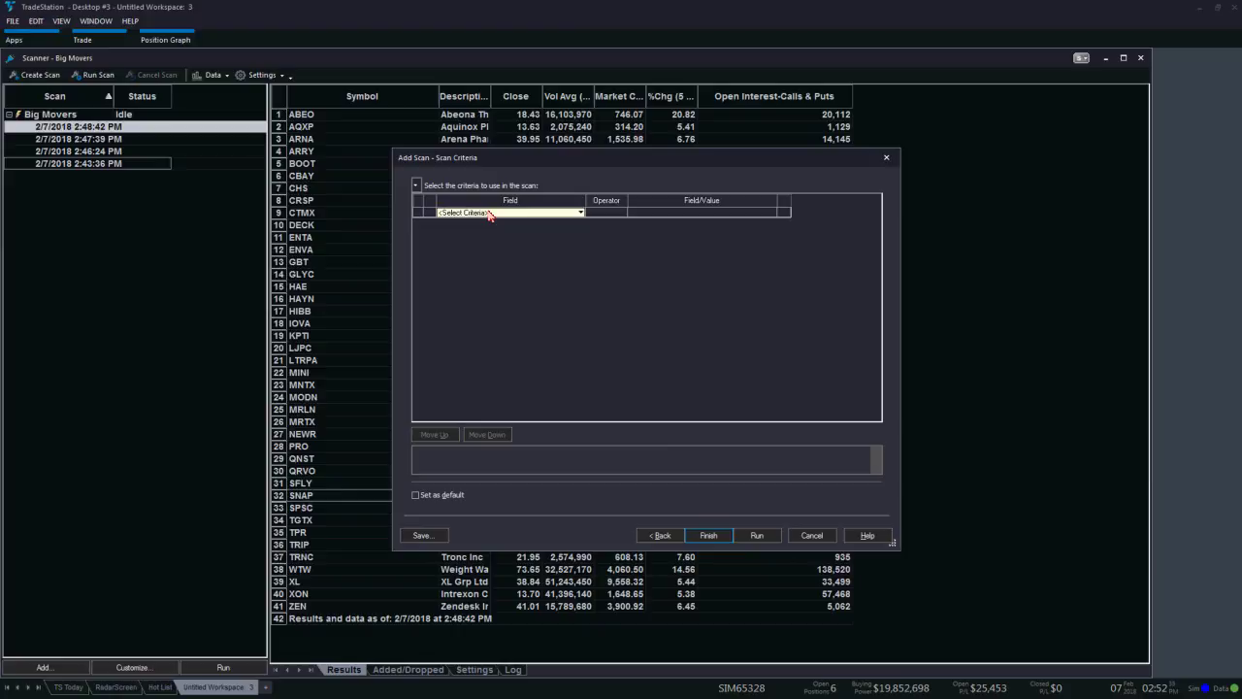
{"action": "type", "text": "clo"}
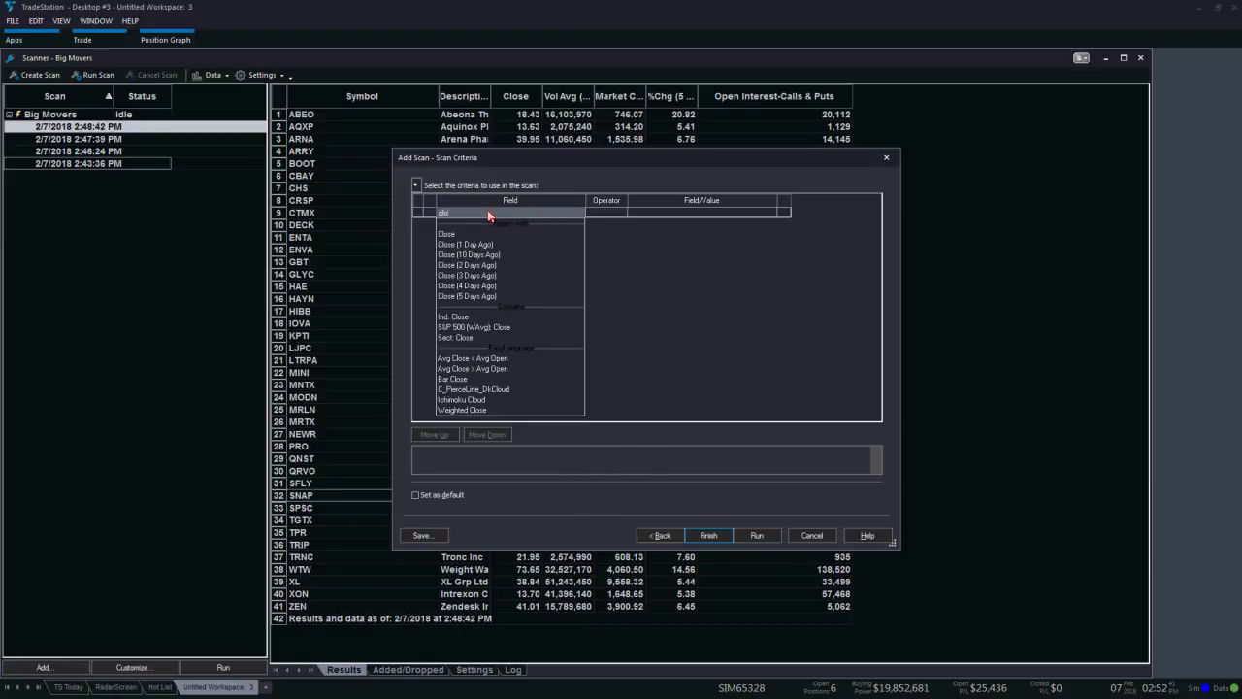
{"action": "type", "text": "se"}
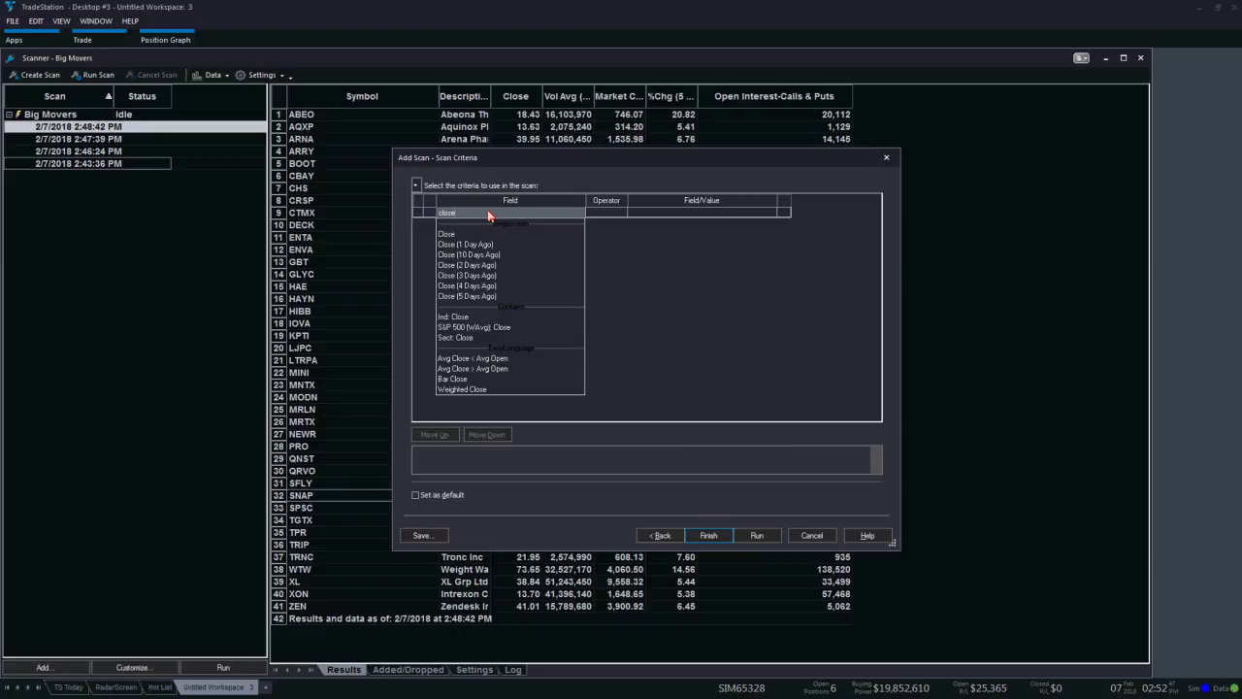
{"action": "left_click", "coordinate": [485, 234]}
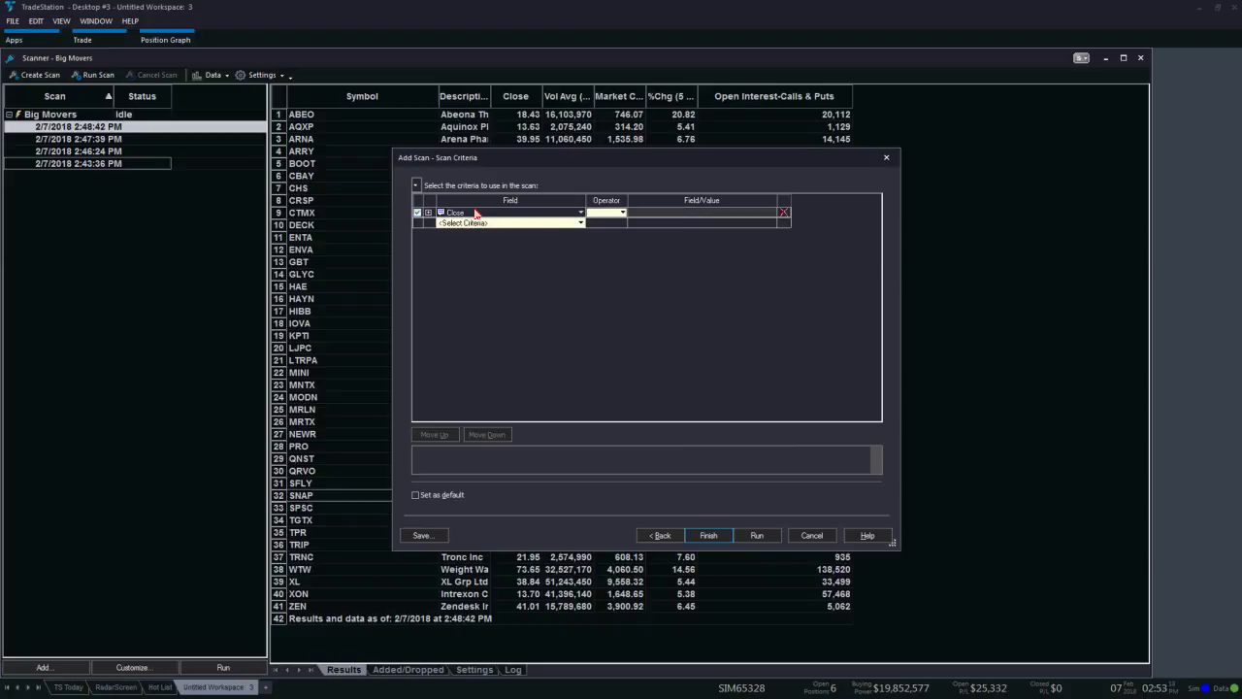
Set the Close criterion's operator to Between, with values 5 and 50.
{"action": "left_click", "coordinate": [624, 212]}
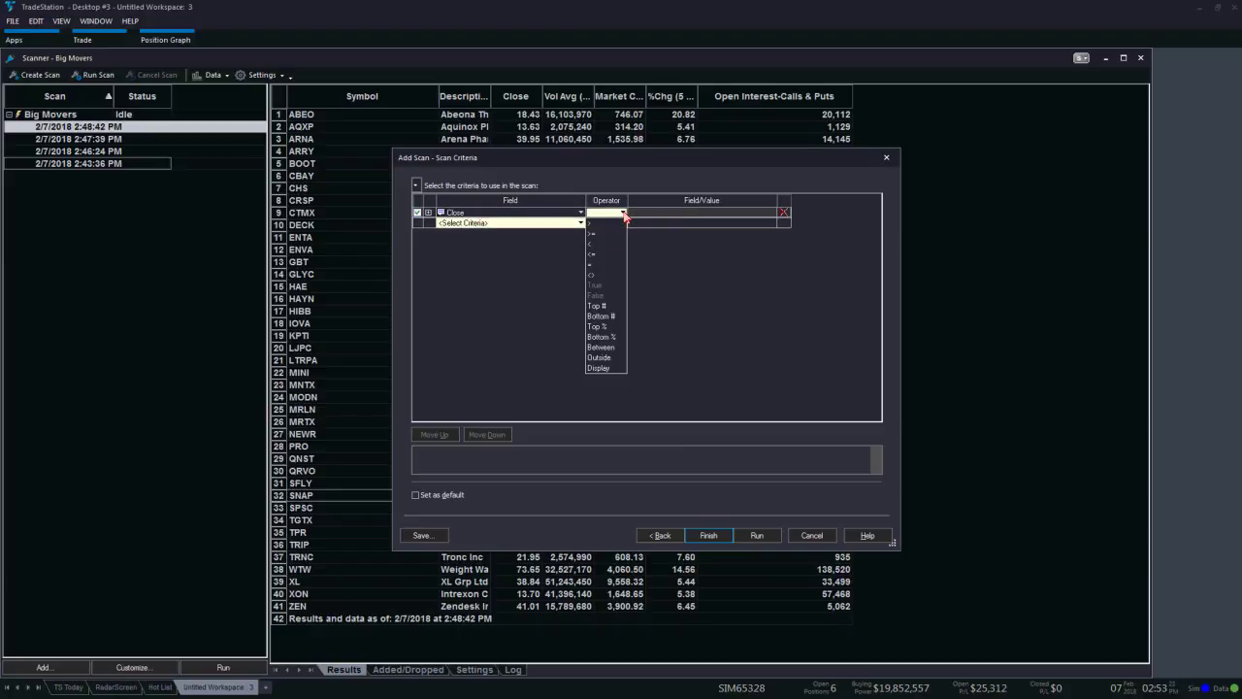
{"action": "left_click", "coordinate": [604, 348]}
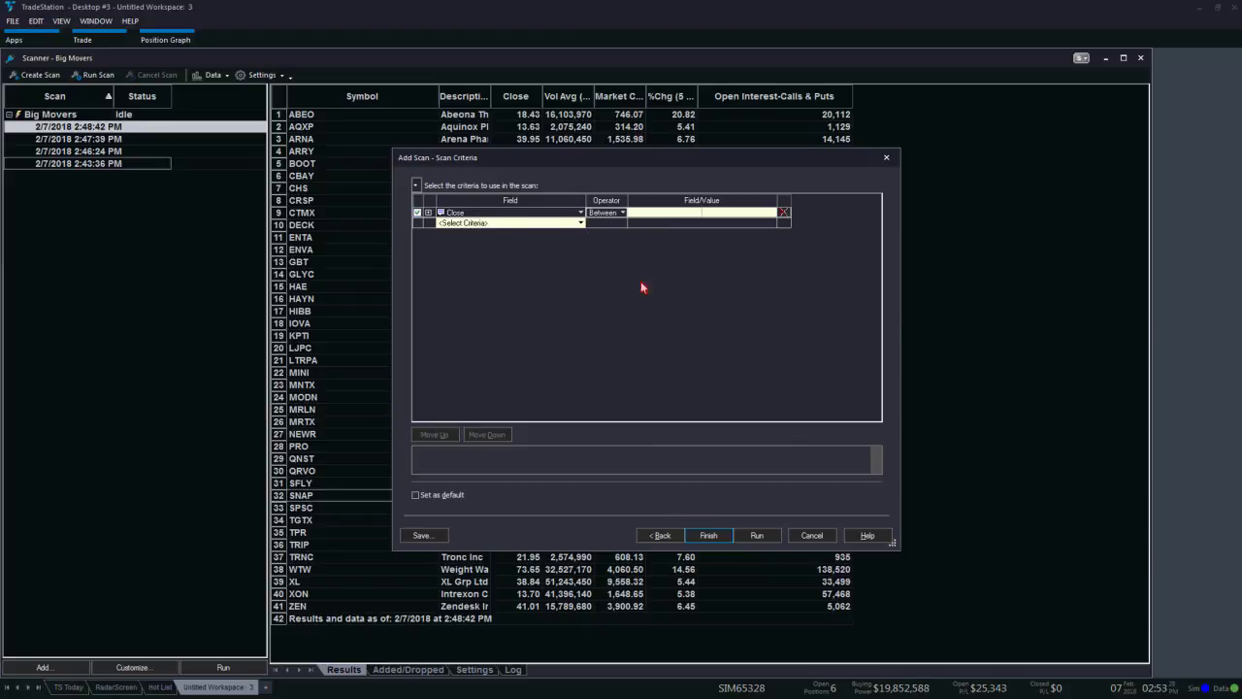
{"action": "left_click", "coordinate": [688, 214]}
{"action": "type", "text": "5"}
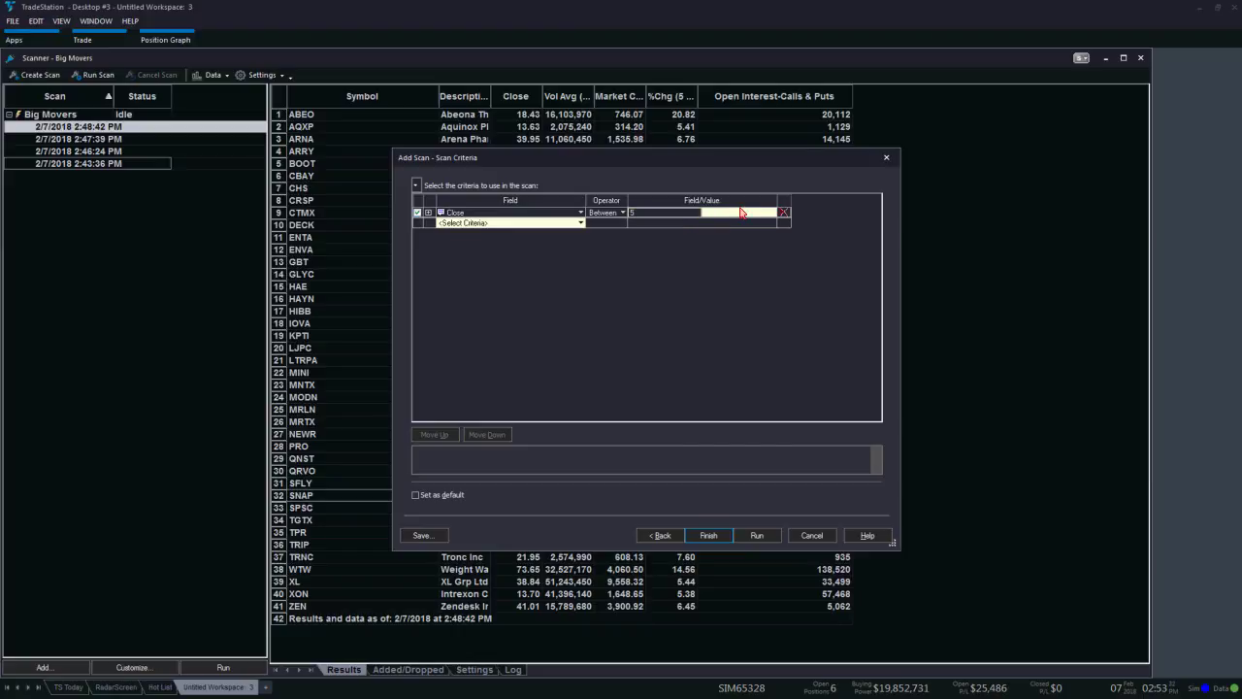
{"action": "type", "text": "0"}
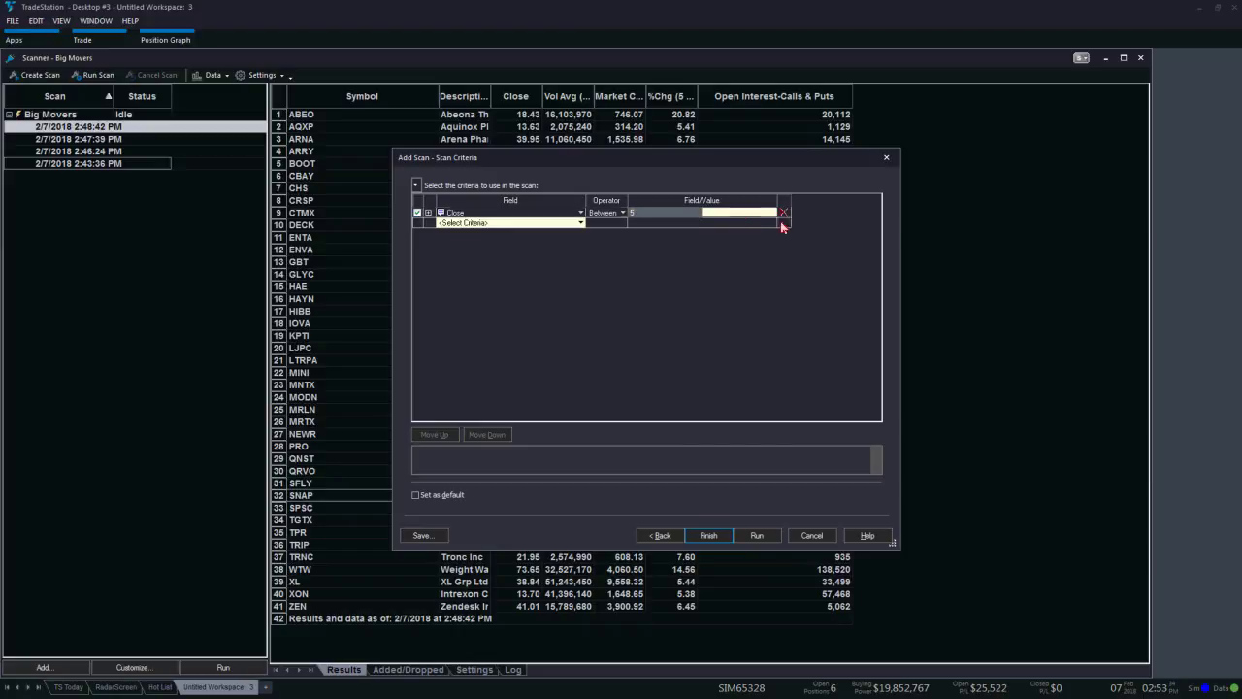
{"action": "type", "text": "5"}
{"action": "key", "text": "Tab"}
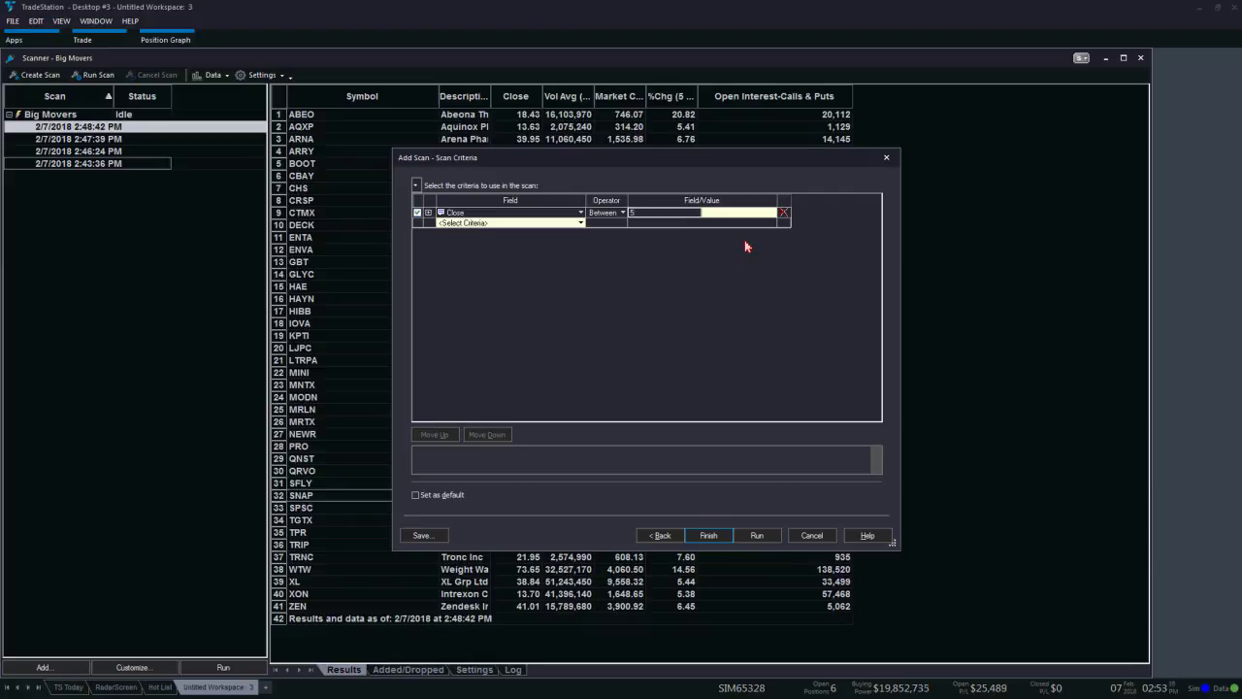
{"action": "type", "text": "50"}
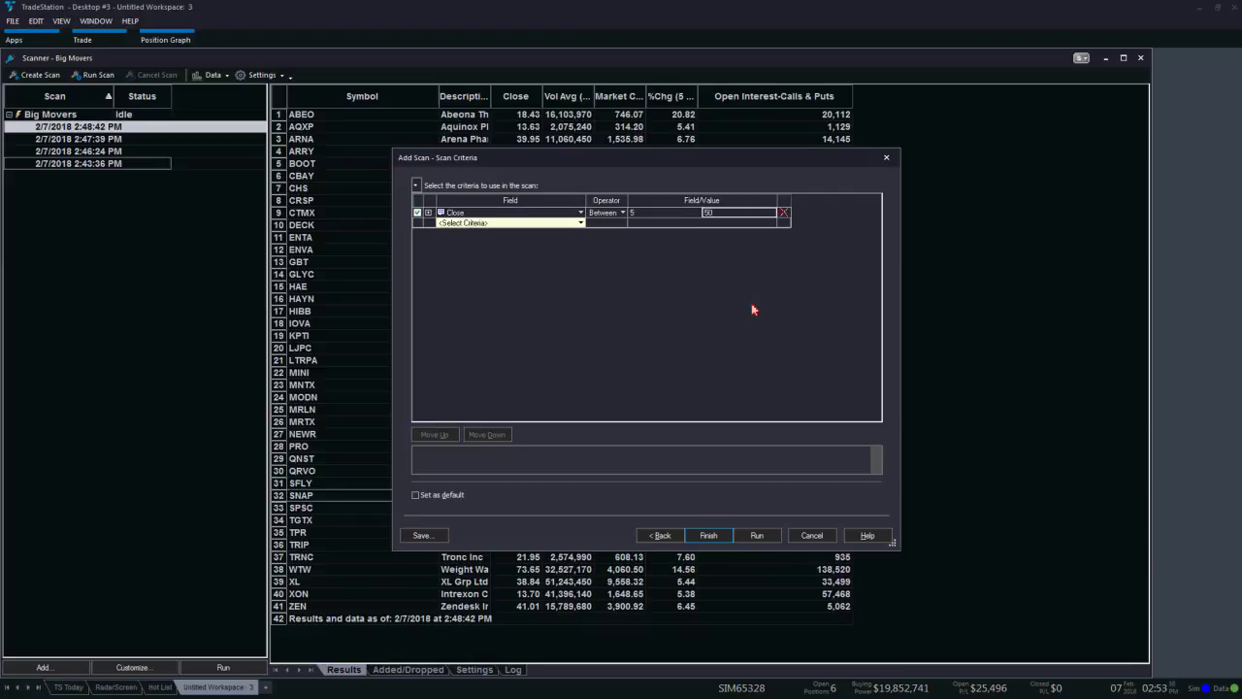
Add Vol Avg (10 day) from the Volume category as the second criterion, with operator >= and value 1000000.
{"action": "left_click", "coordinate": [579, 224]}
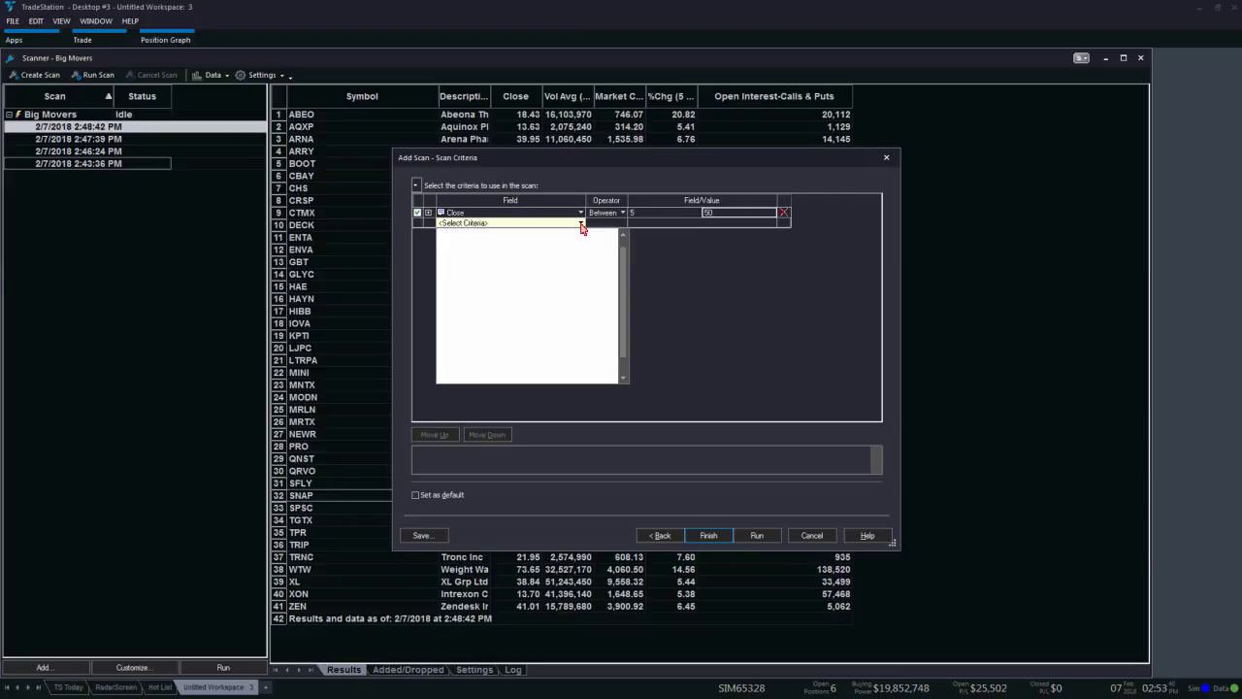
{"action": "left_click", "coordinate": [442, 235]}
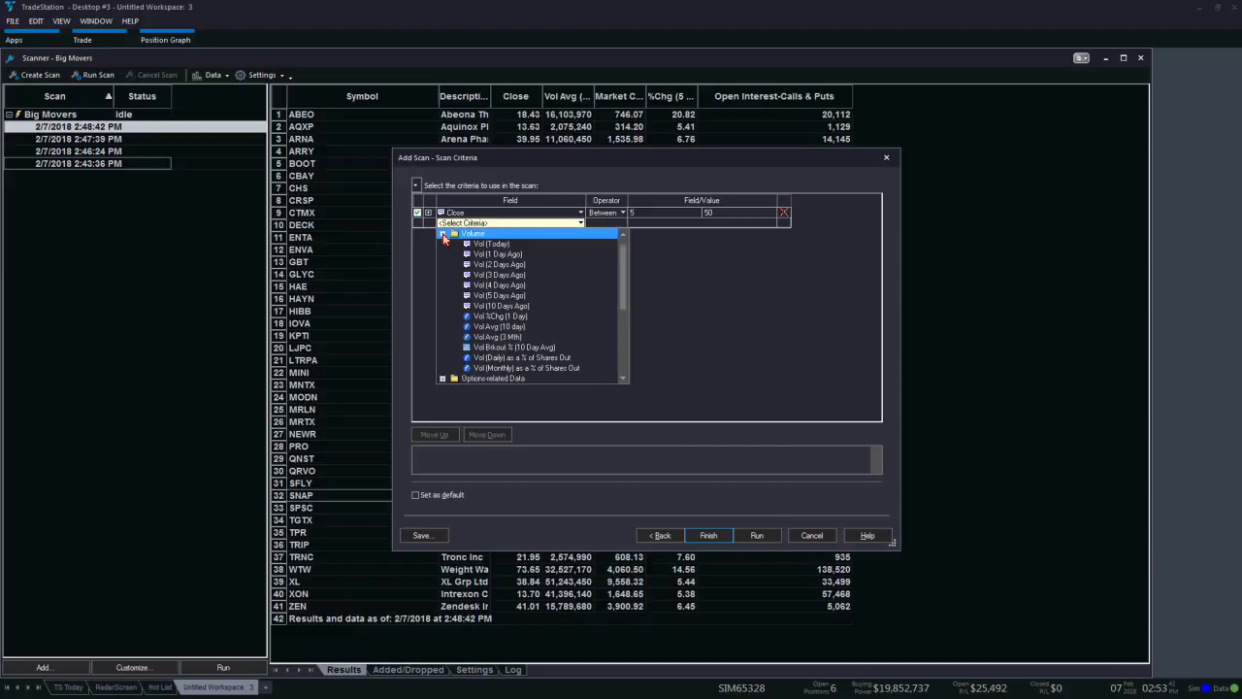
{"action": "left_click", "coordinate": [520, 328]}
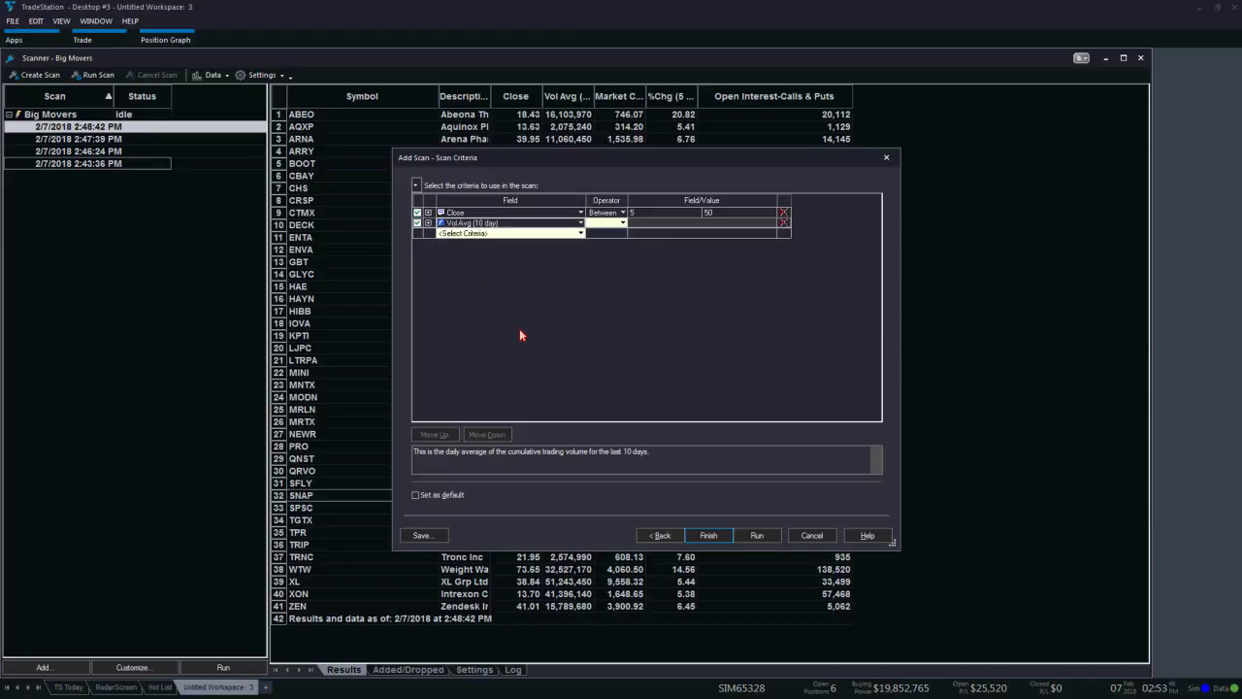
{"action": "left_click", "coordinate": [624, 223]}
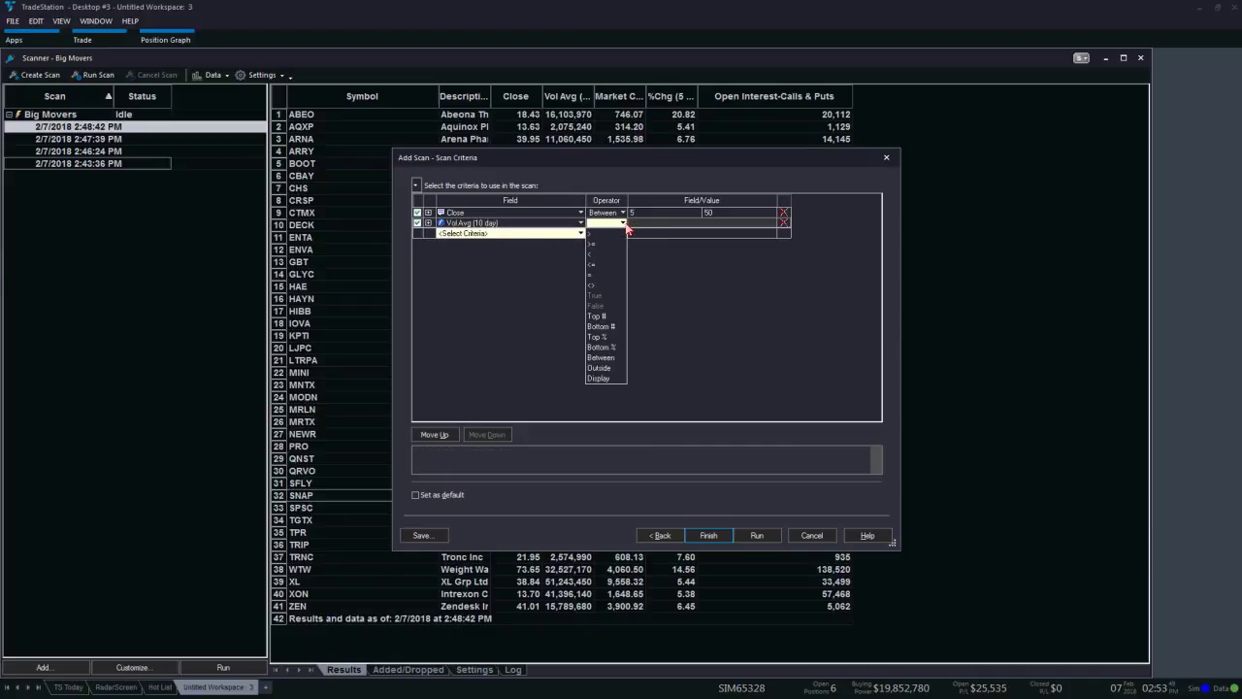
{"action": "left_click", "coordinate": [601, 245]}
{"action": "left_click", "coordinate": [660, 226]}
{"action": "type", "text": "1"}
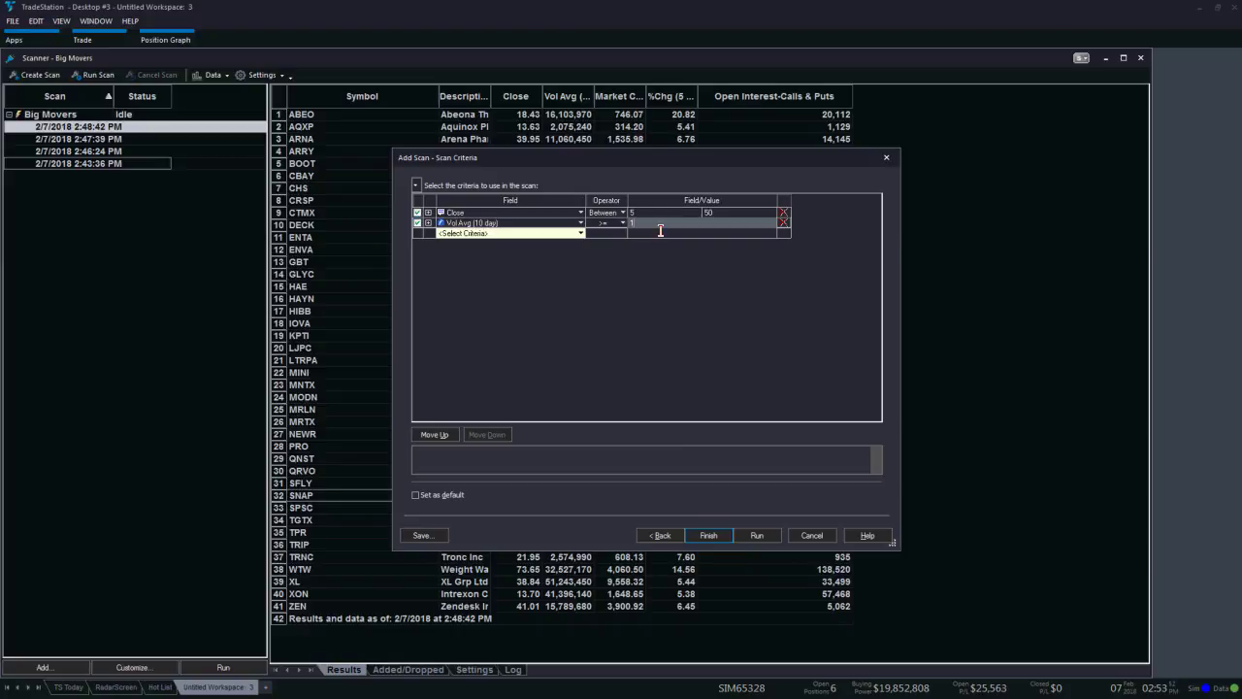
{"action": "type", "text": "000000"}
{"action": "left_click", "coordinate": [544, 240]}
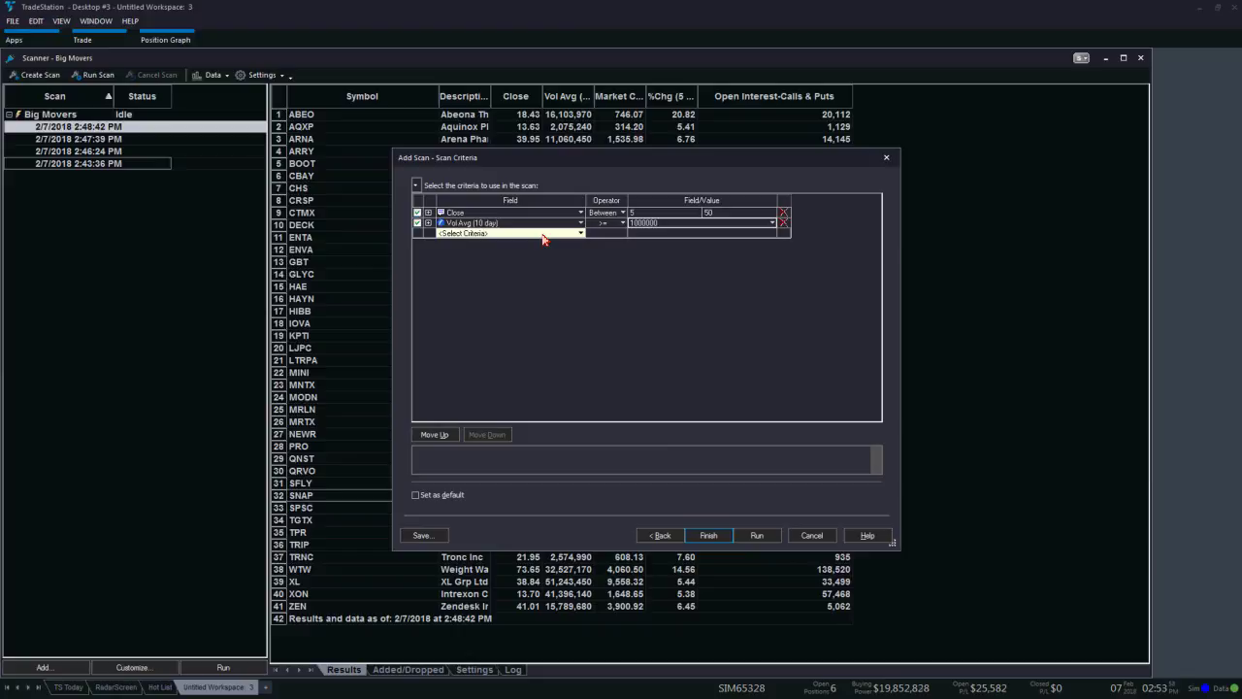
{"action": "type", "text": "eps"}
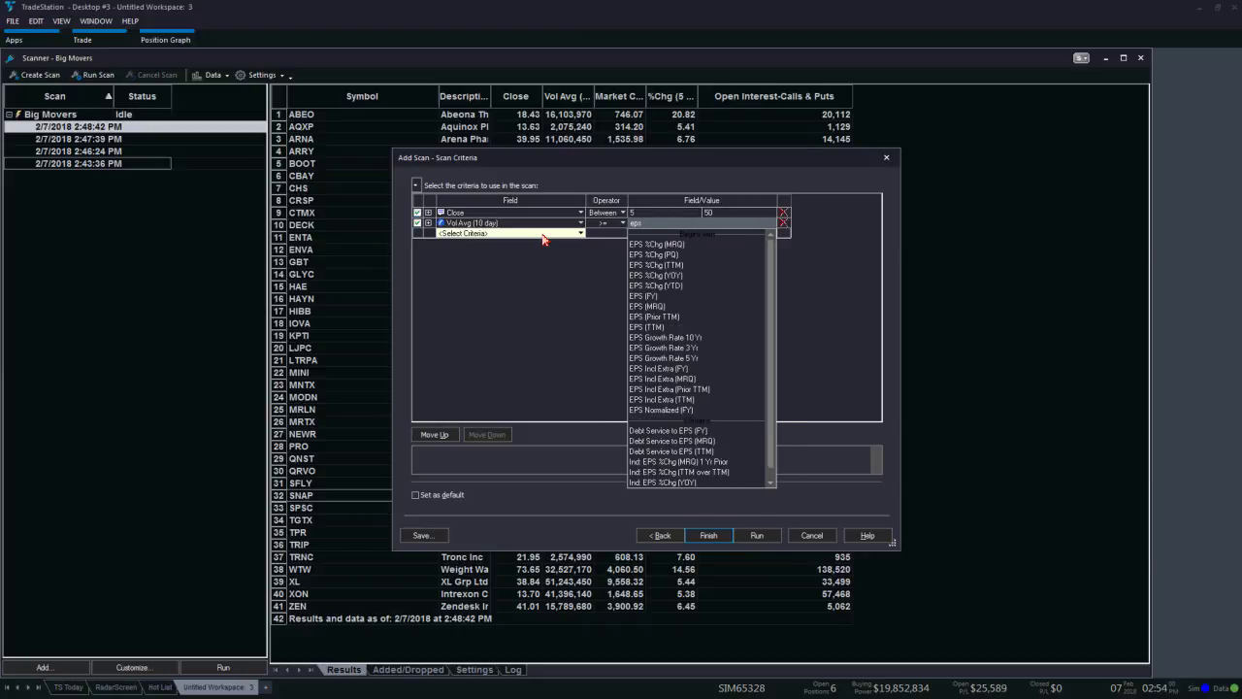
{"action": "key", "text": "Escape"}
{"action": "left_click", "coordinate": [534, 243]}
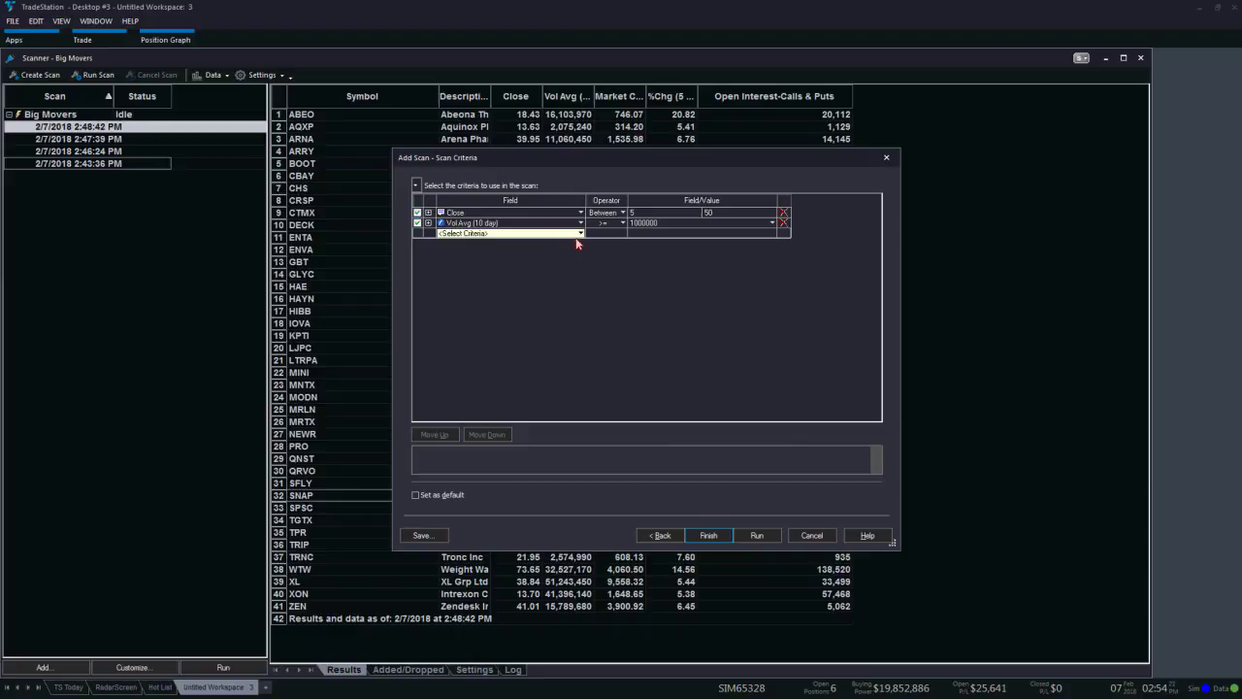
{"action": "left_click", "coordinate": [579, 233]}
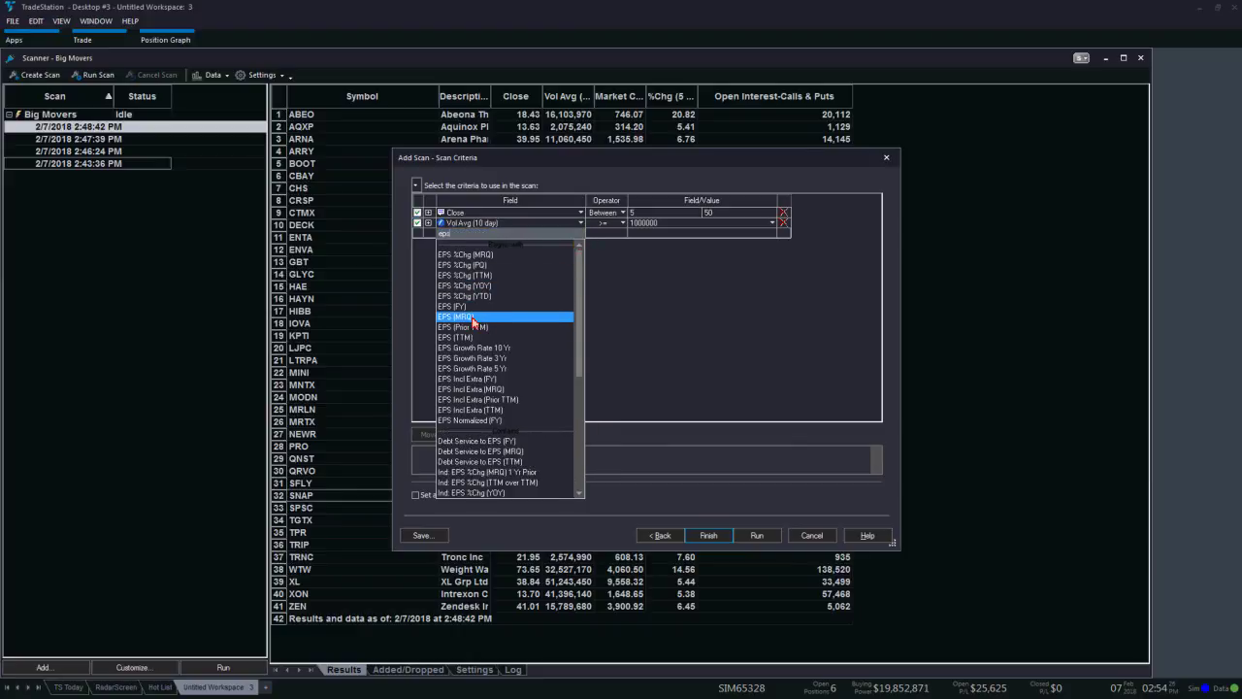
{"action": "key", "text": "BackSpace"}
{"action": "key", "text": "BackSpace"}
{"action": "key", "text": "BackSpace"}
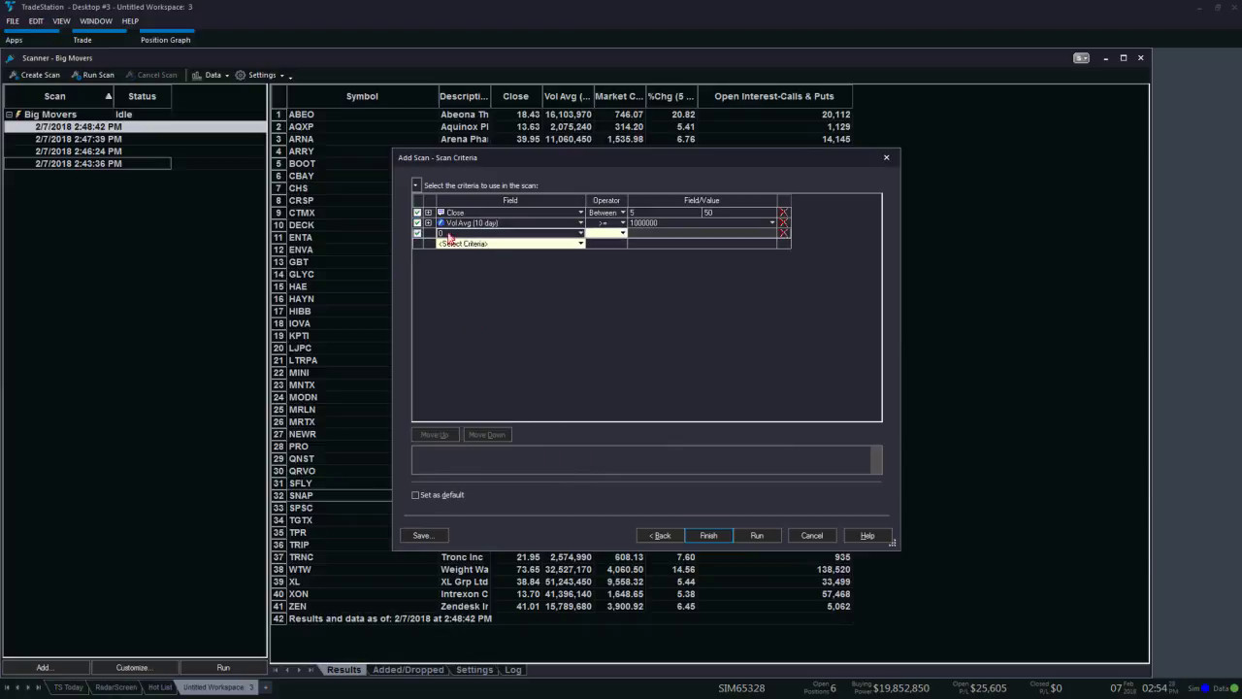
{"action": "type", "text": "o"}
{"action": "key", "text": "Escape"}
Choose EPS (MRQ) from the Profitability category's Earnings Per Share fields as the third scan criterion.
{"action": "left_click", "coordinate": [582, 234]}
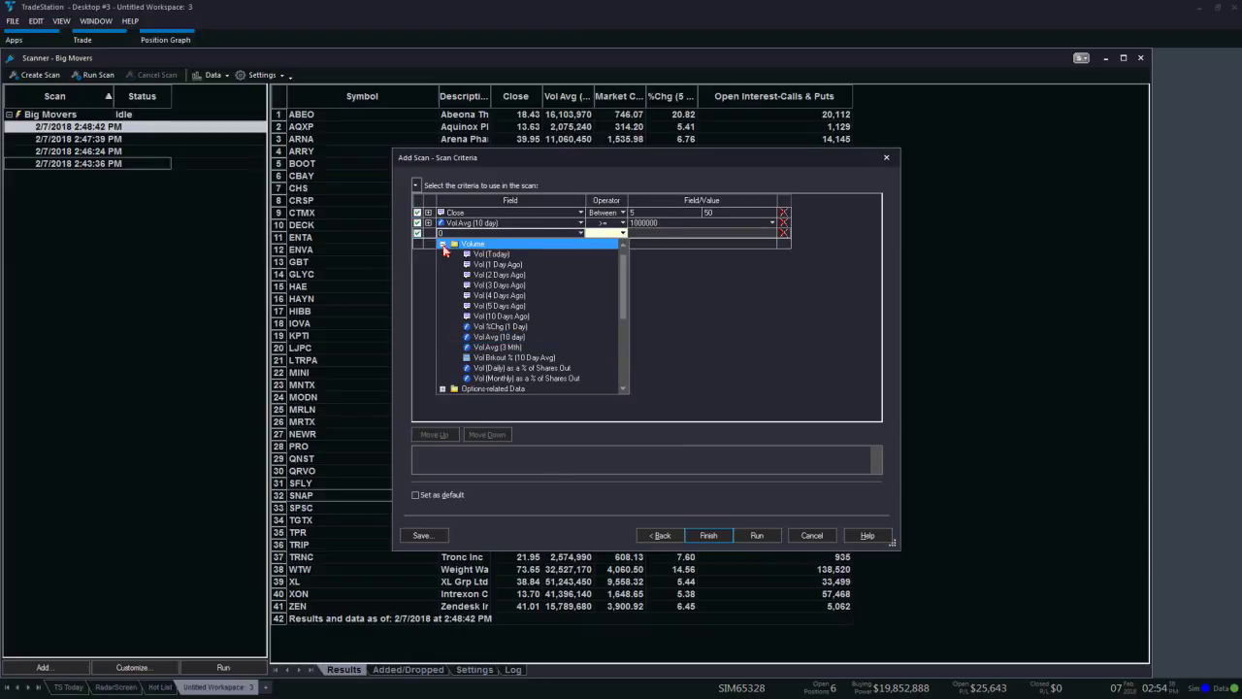
{"action": "left_click", "coordinate": [442, 244]}
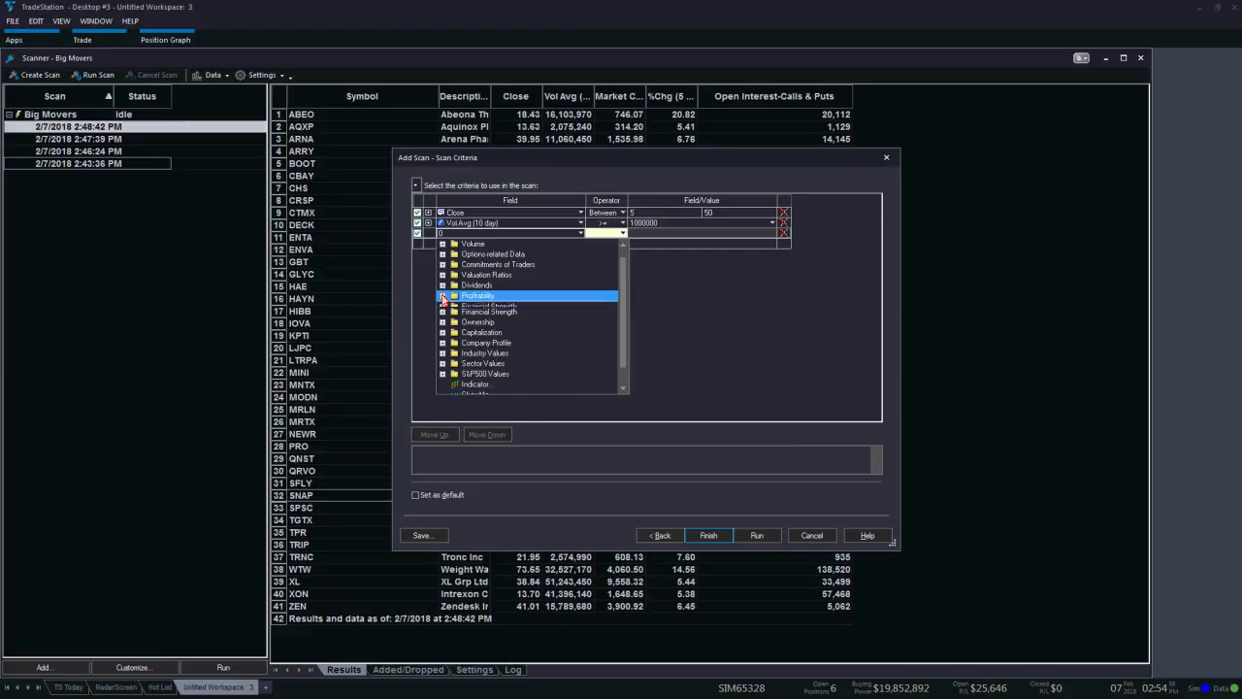
{"action": "left_click", "coordinate": [442, 298]}
{"action": "scroll", "coordinate": [456, 312], "scroll_direction": "down", "scroll_amount": 1}
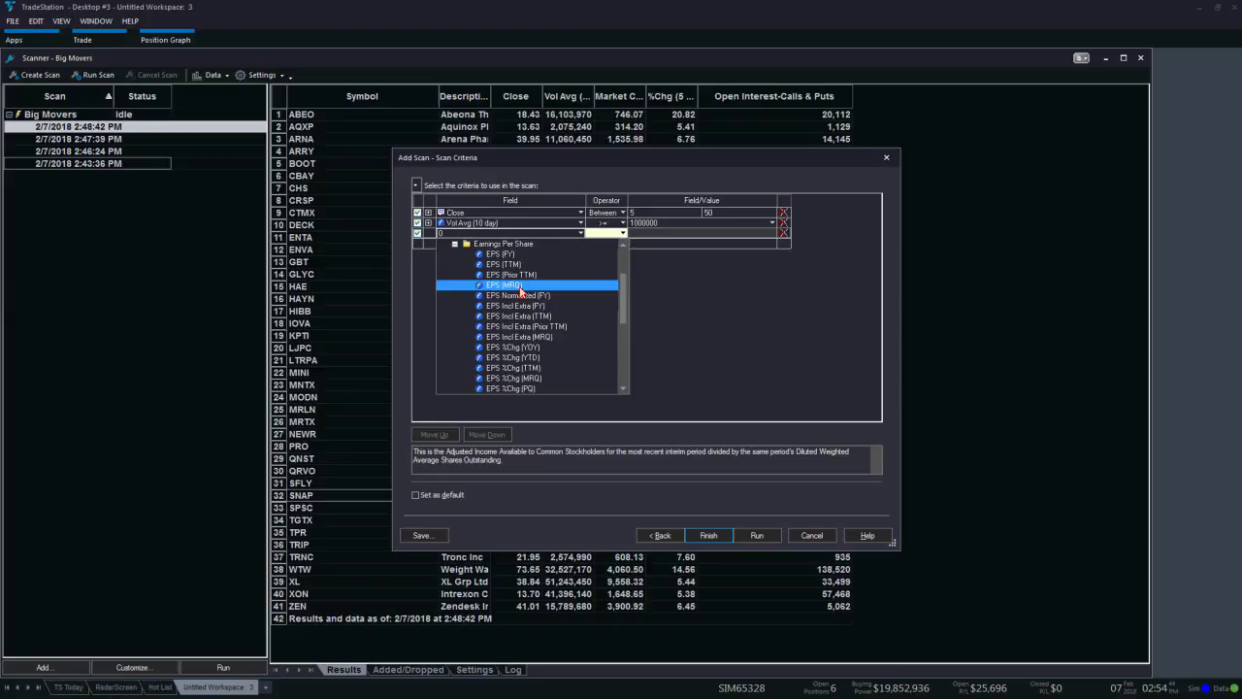
{"action": "left_click", "coordinate": [521, 290]}
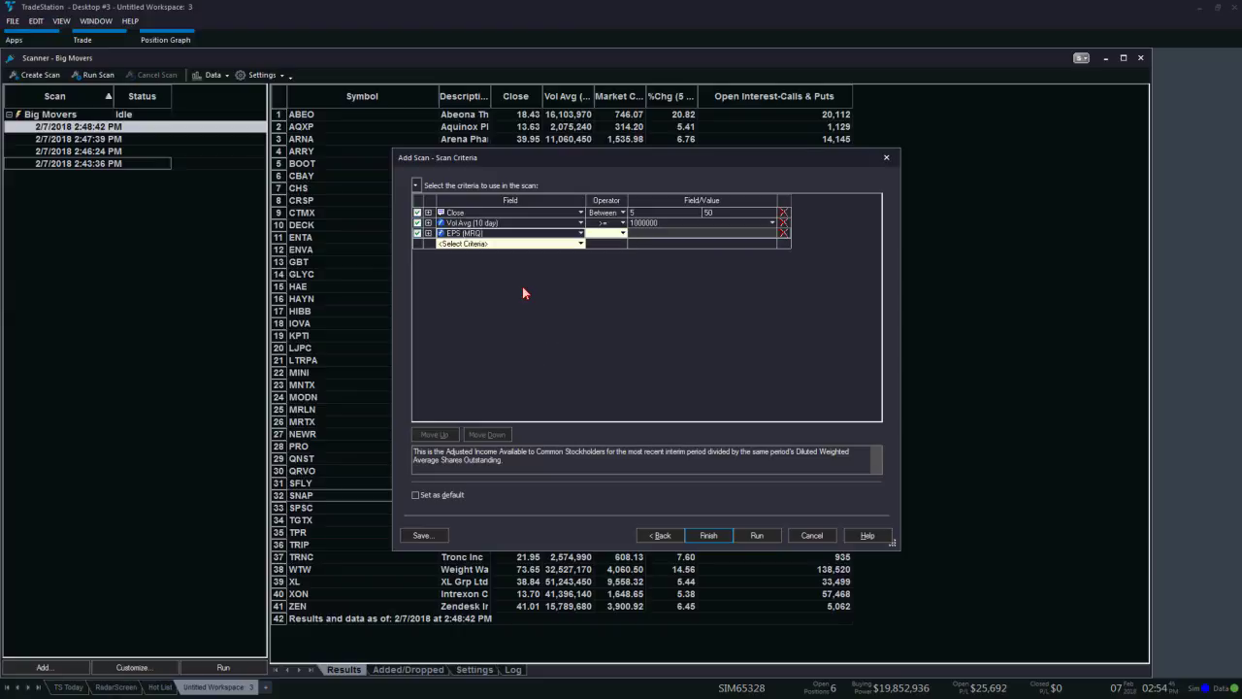
Require the EPS (MRQ) criterion to be greater than 0.
{"action": "left_click", "coordinate": [622, 233]}
{"action": "left_click", "coordinate": [622, 249]}
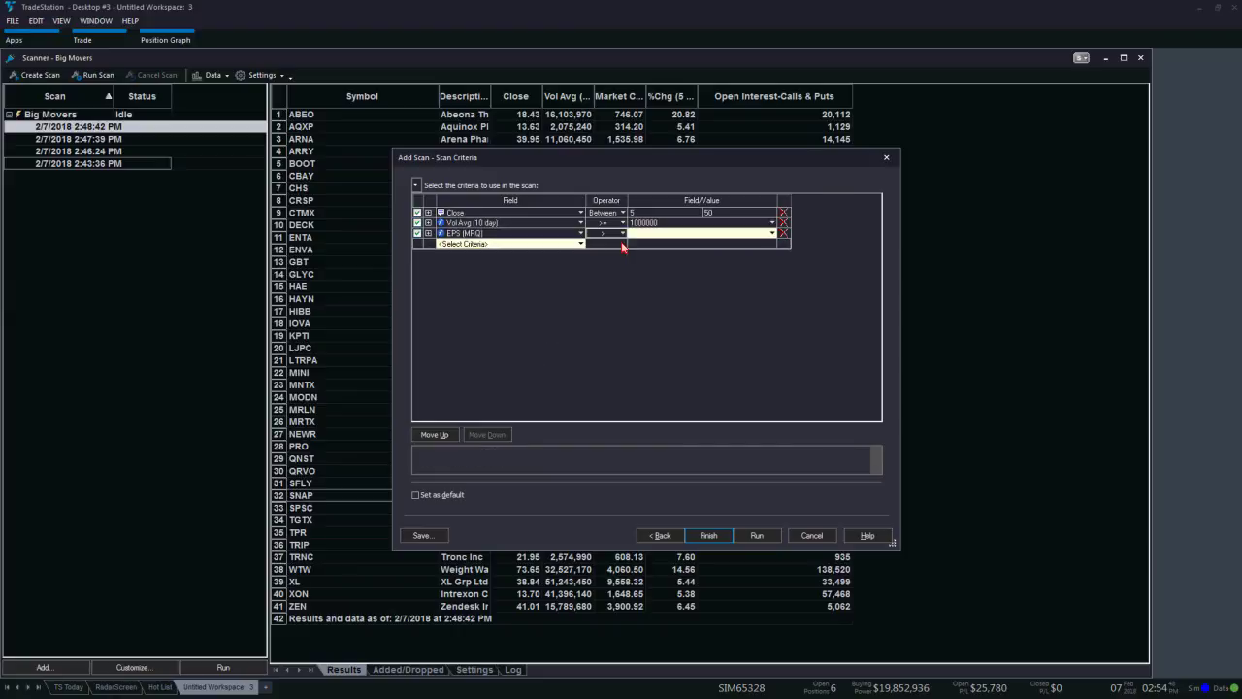
{"action": "left_click", "coordinate": [648, 233]}
{"action": "type", "text": "0"}
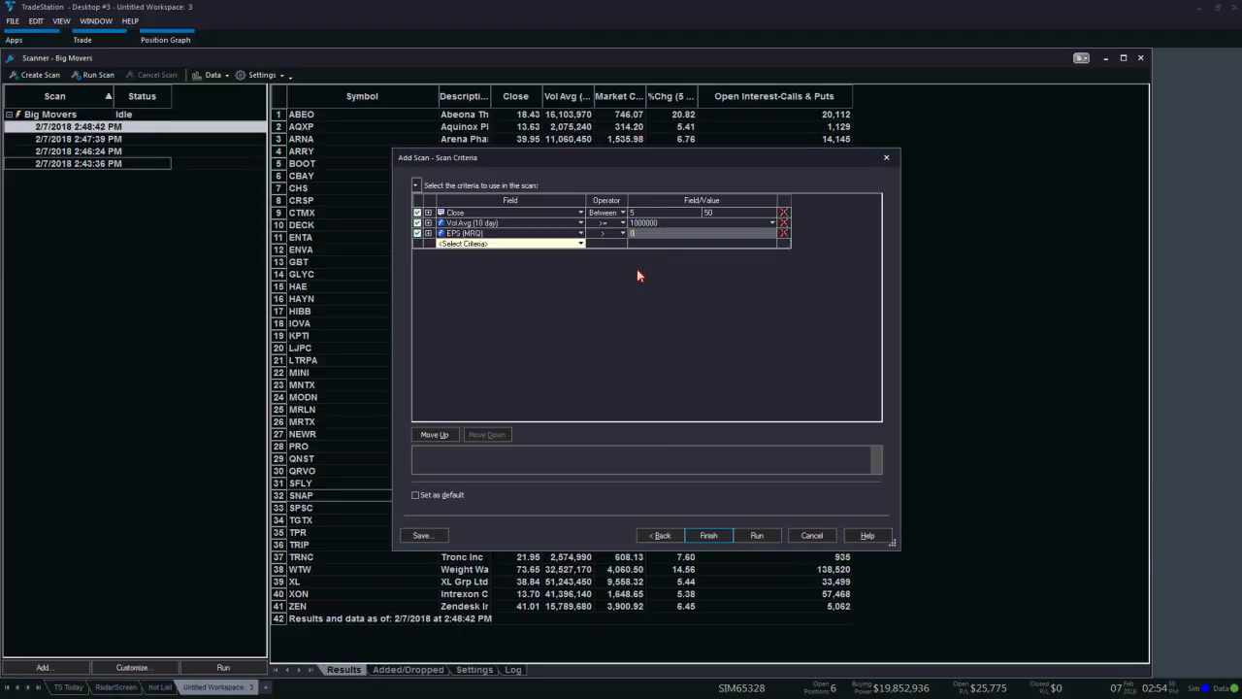
{"action": "key", "text": "Return"}
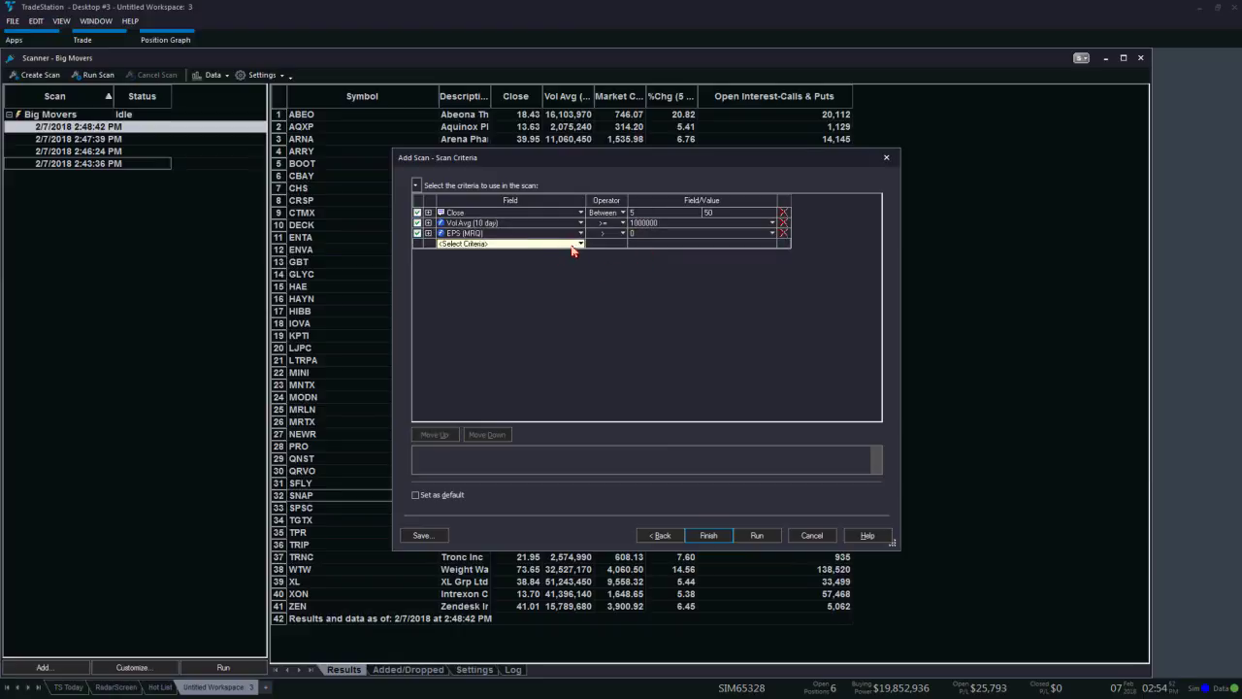
Add an EPS (TTM) criterion with operator > compared against the EPS (Prior TTM) field.
{"action": "left_click", "coordinate": [580, 243]}
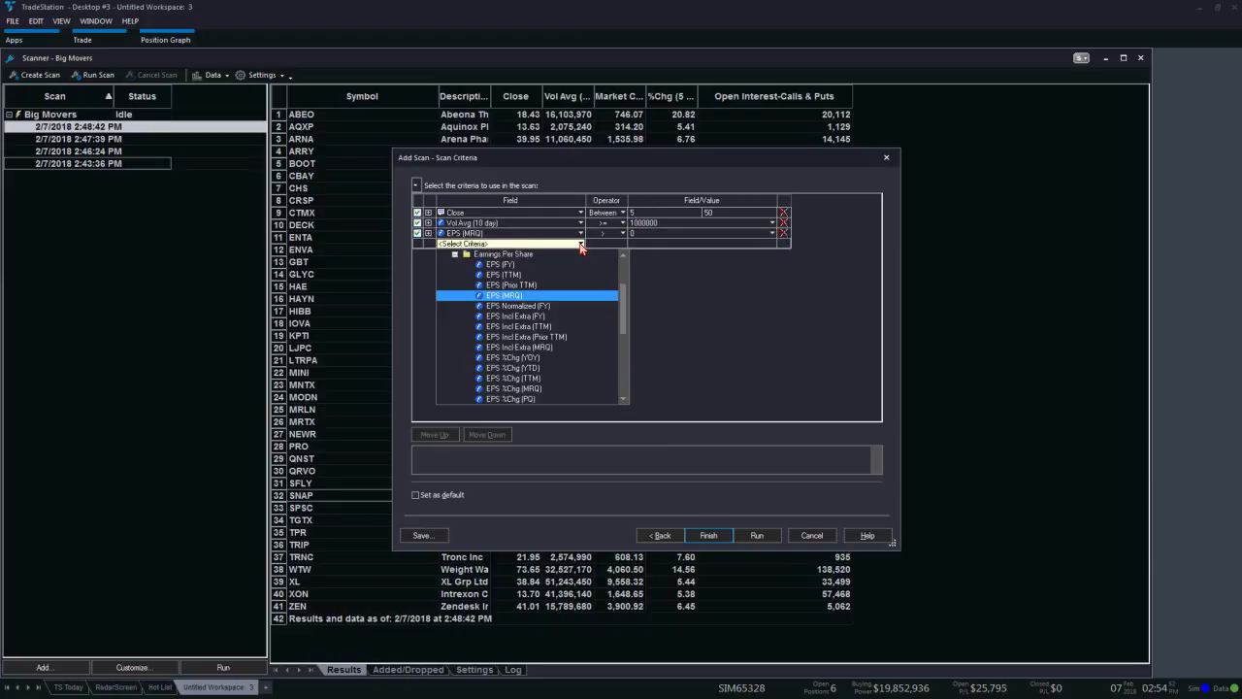
{"action": "left_click", "coordinate": [519, 277]}
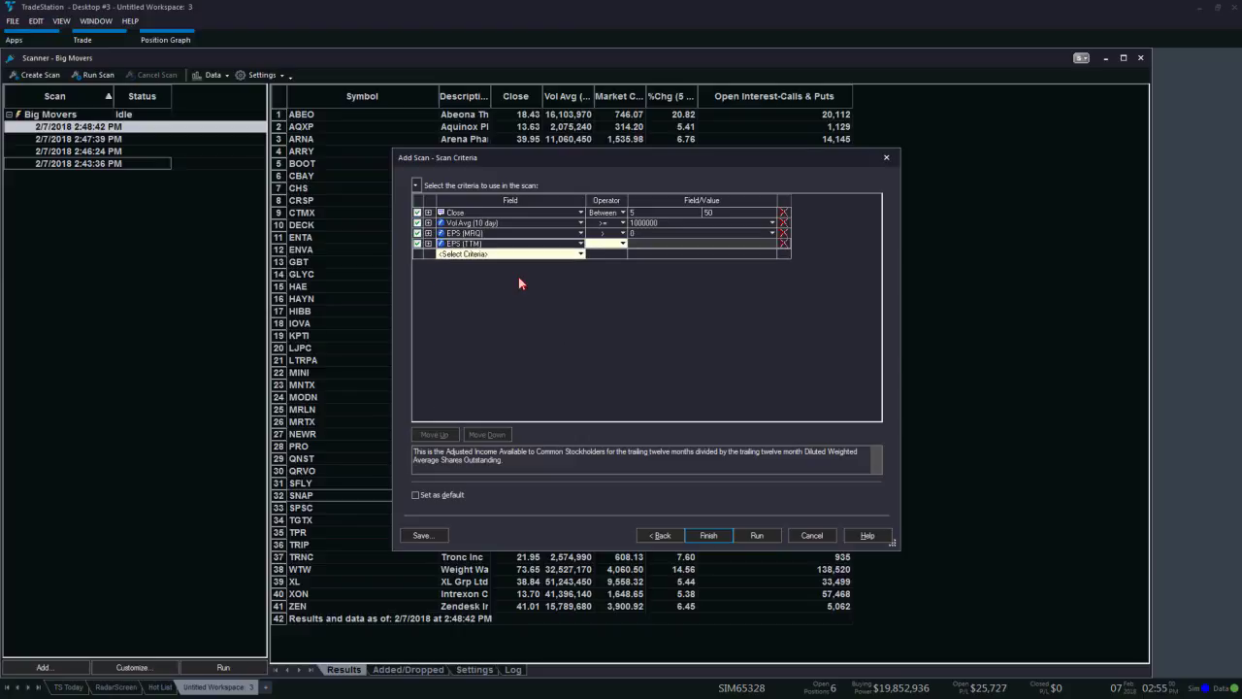
{"action": "left_click", "coordinate": [617, 245]}
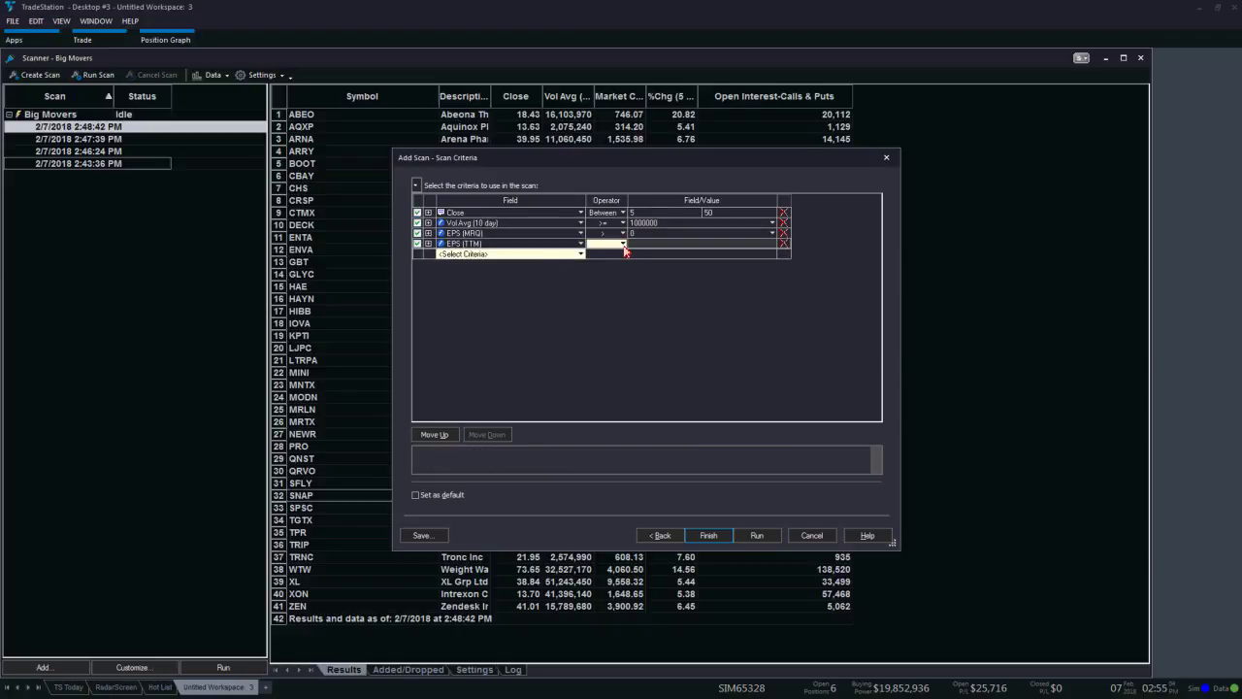
{"action": "left_click", "coordinate": [622, 243]}
{"action": "left_click", "coordinate": [630, 252]}
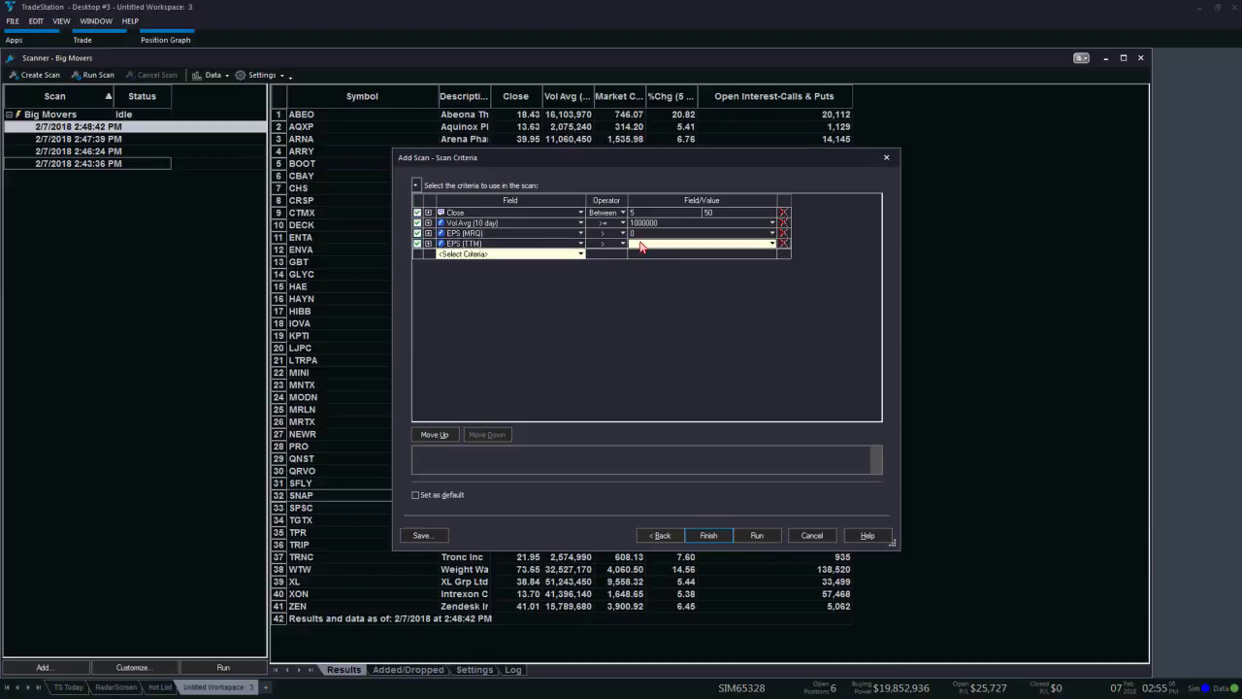
{"action": "left_click", "coordinate": [772, 243]}
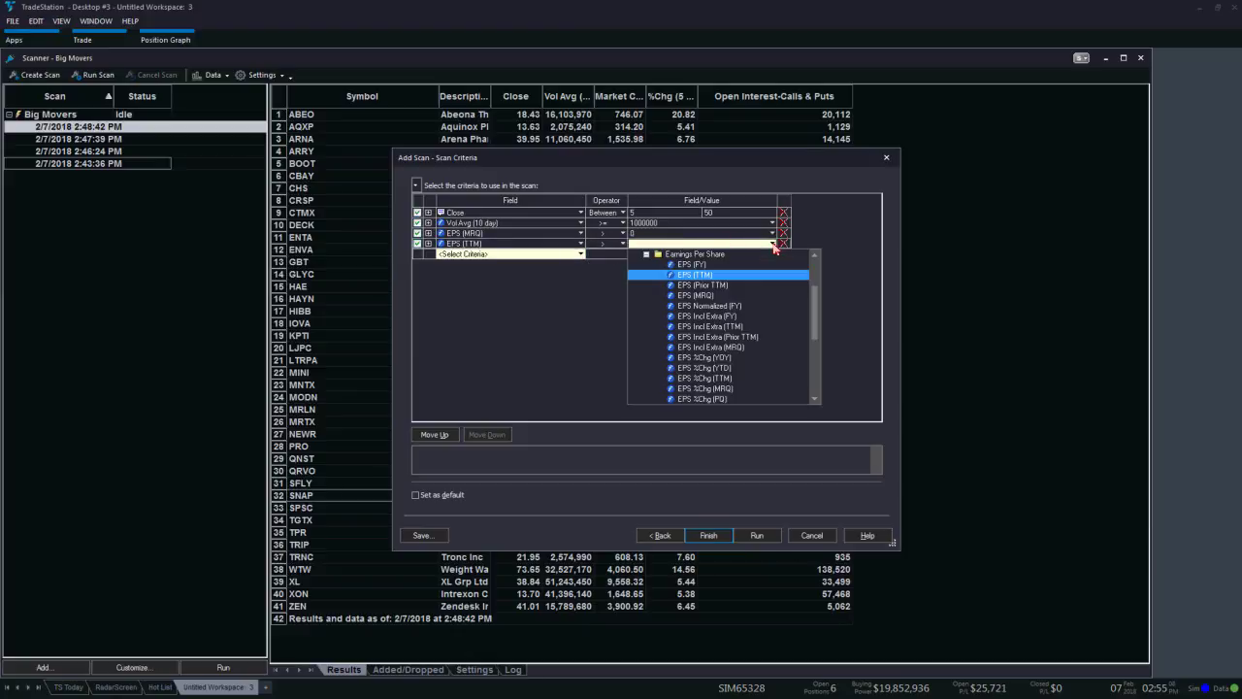
{"action": "left_click", "coordinate": [725, 286]}
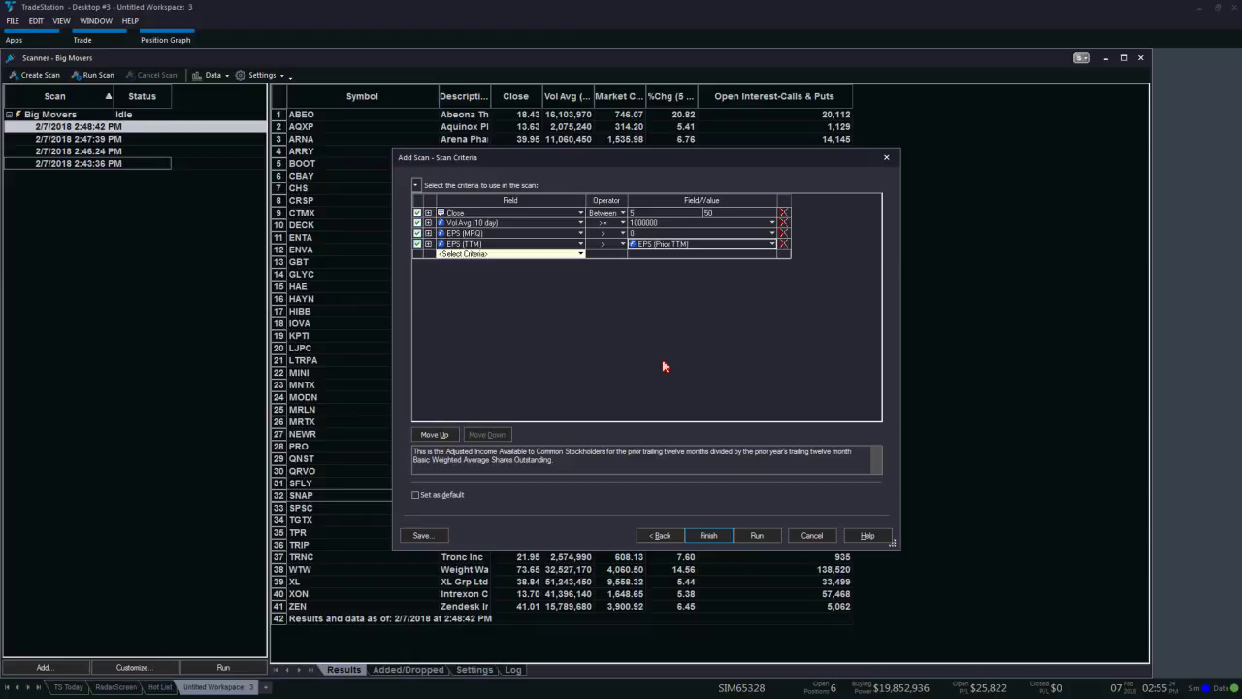
Run the new scan and review the universe size, filter and result messages in its log.
{"action": "left_click", "coordinate": [758, 536]}
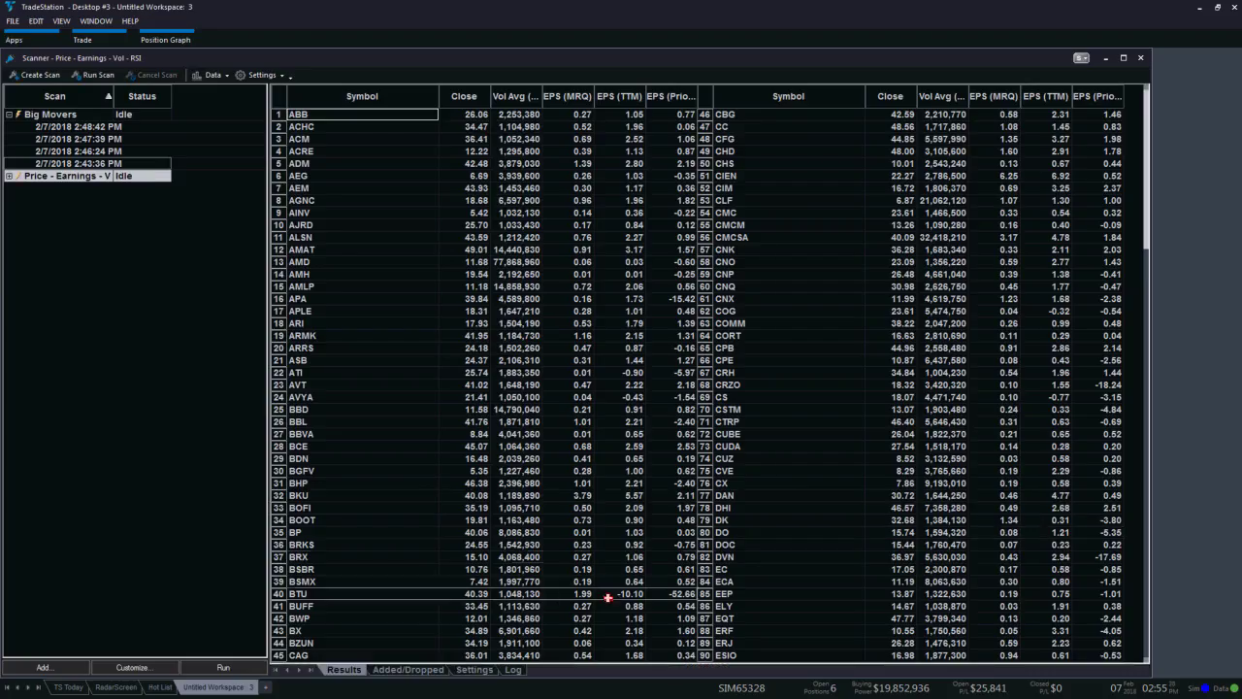
{"action": "left_click", "coordinate": [513, 670]}
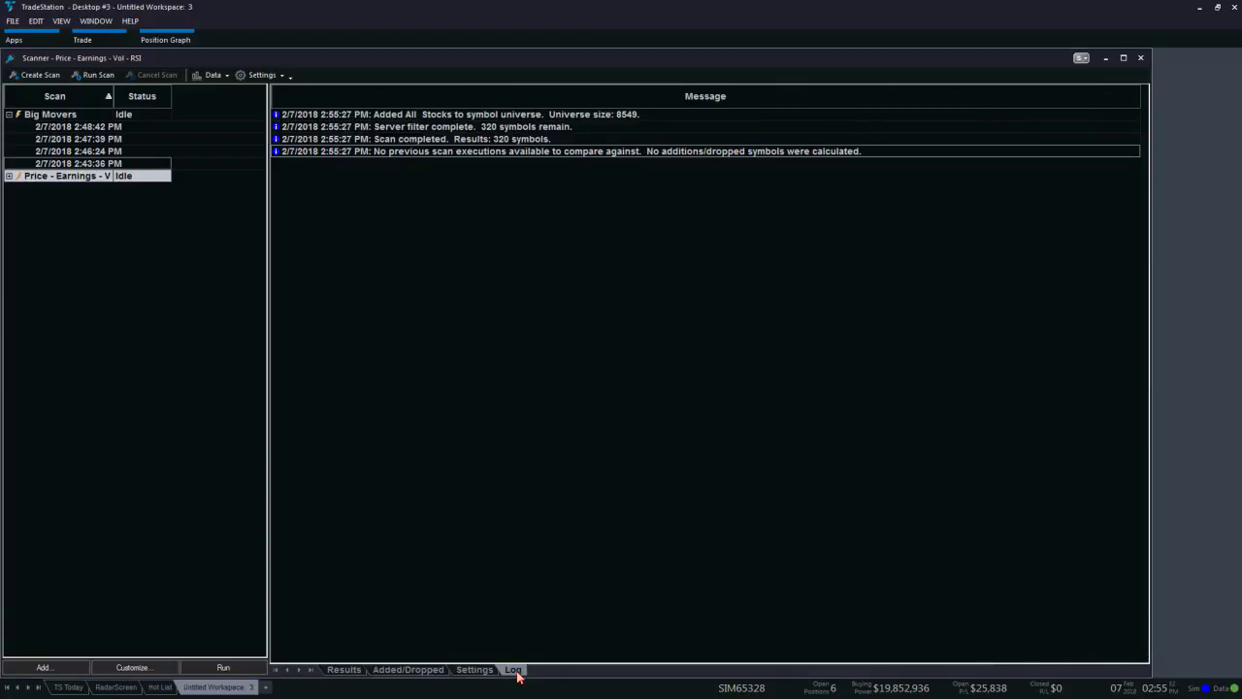
{"action": "left_click", "coordinate": [653, 116]}
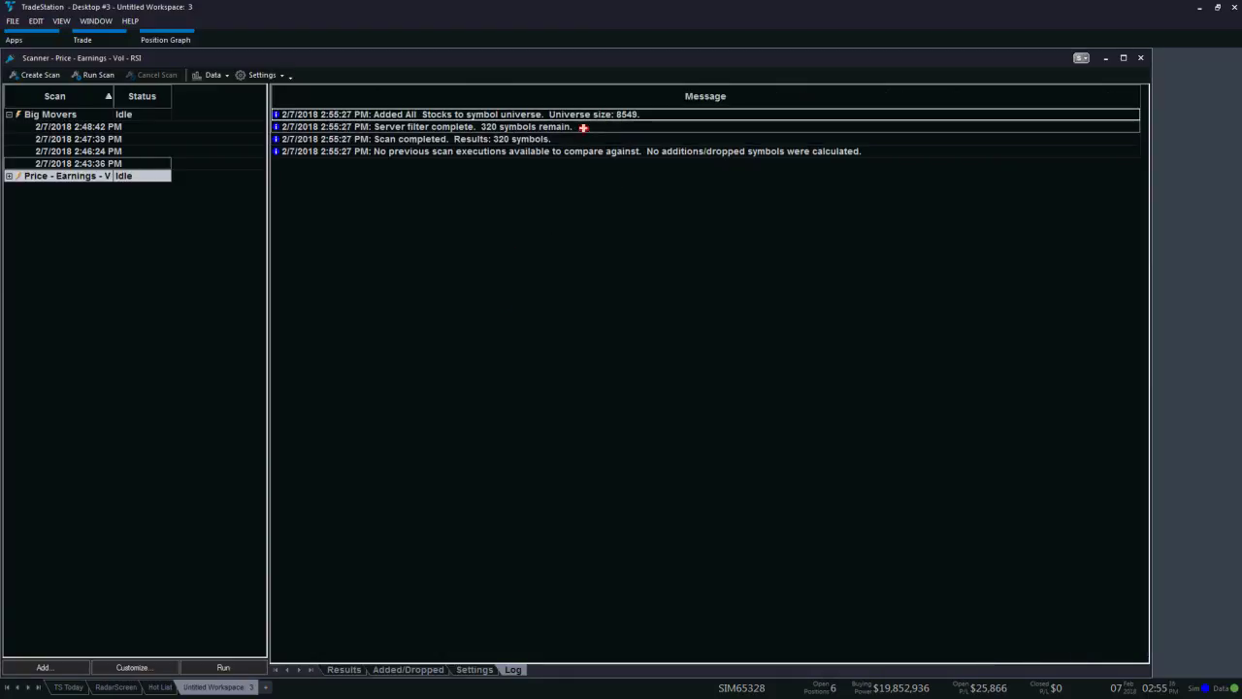
{"action": "left_click", "coordinate": [579, 127]}
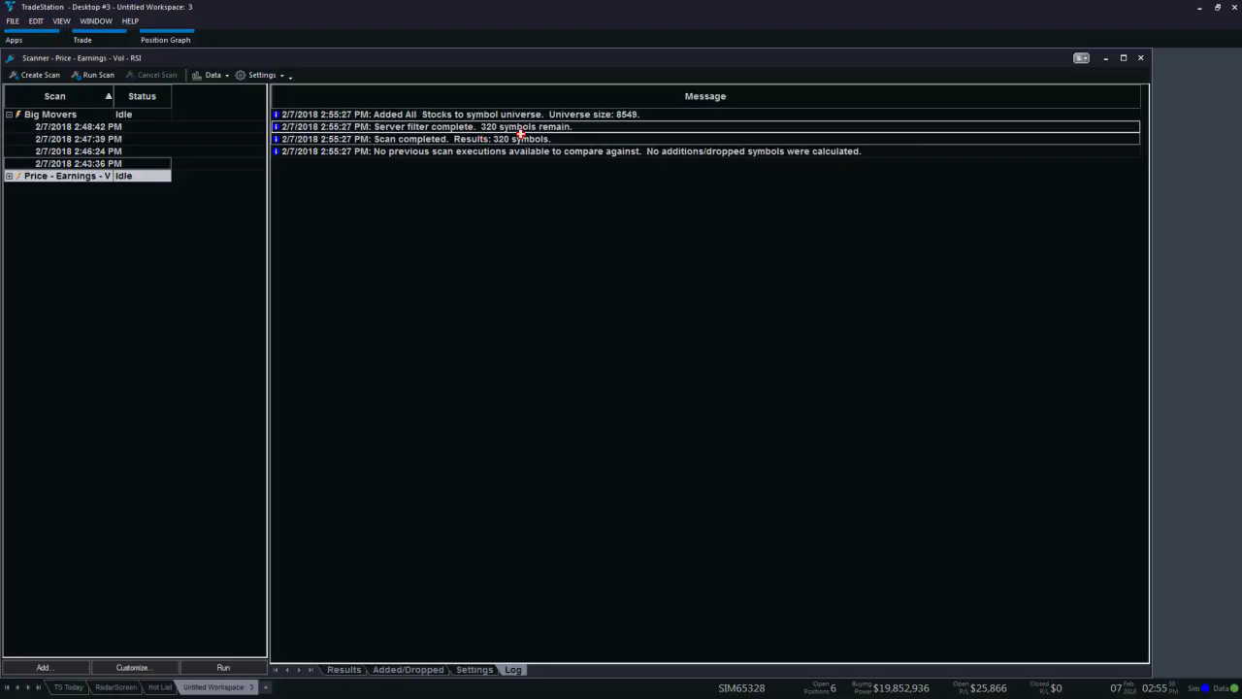
{"action": "left_click", "coordinate": [532, 141]}
{"action": "left_click", "coordinate": [448, 147]}
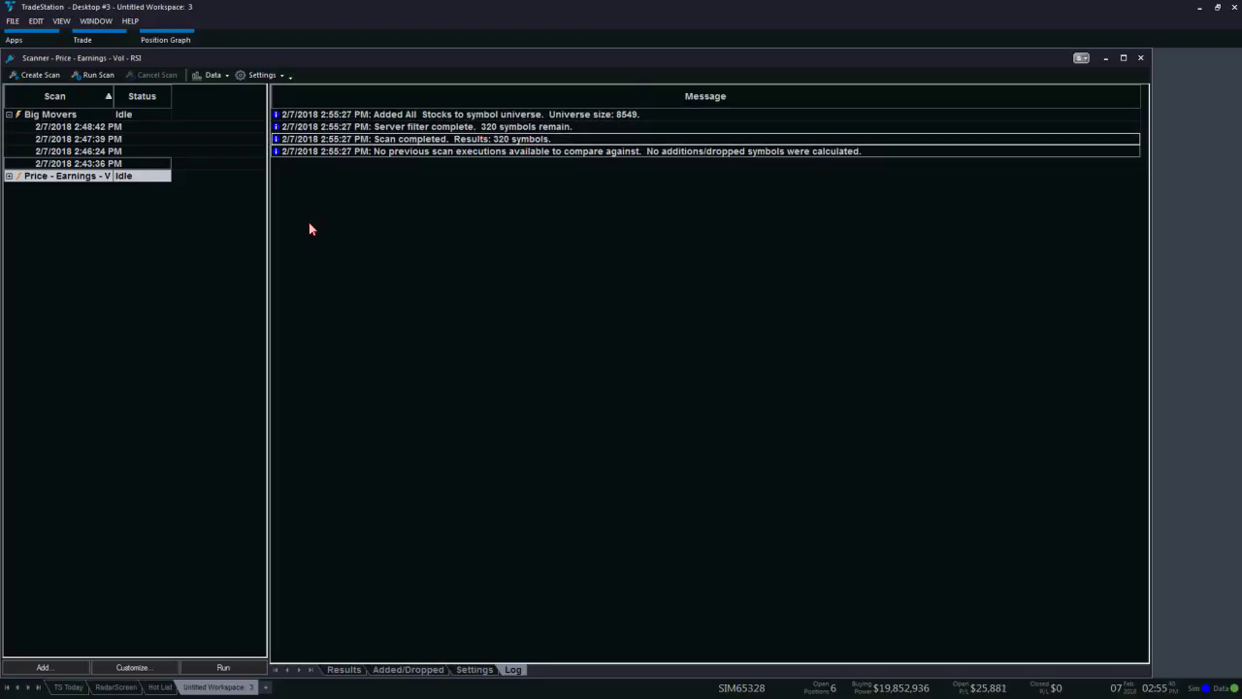
Customize the Price - Earnings - Vol - RSI scan by adding the RSI indicator as its fifth criterion.
{"action": "left_click", "coordinate": [133, 667]}
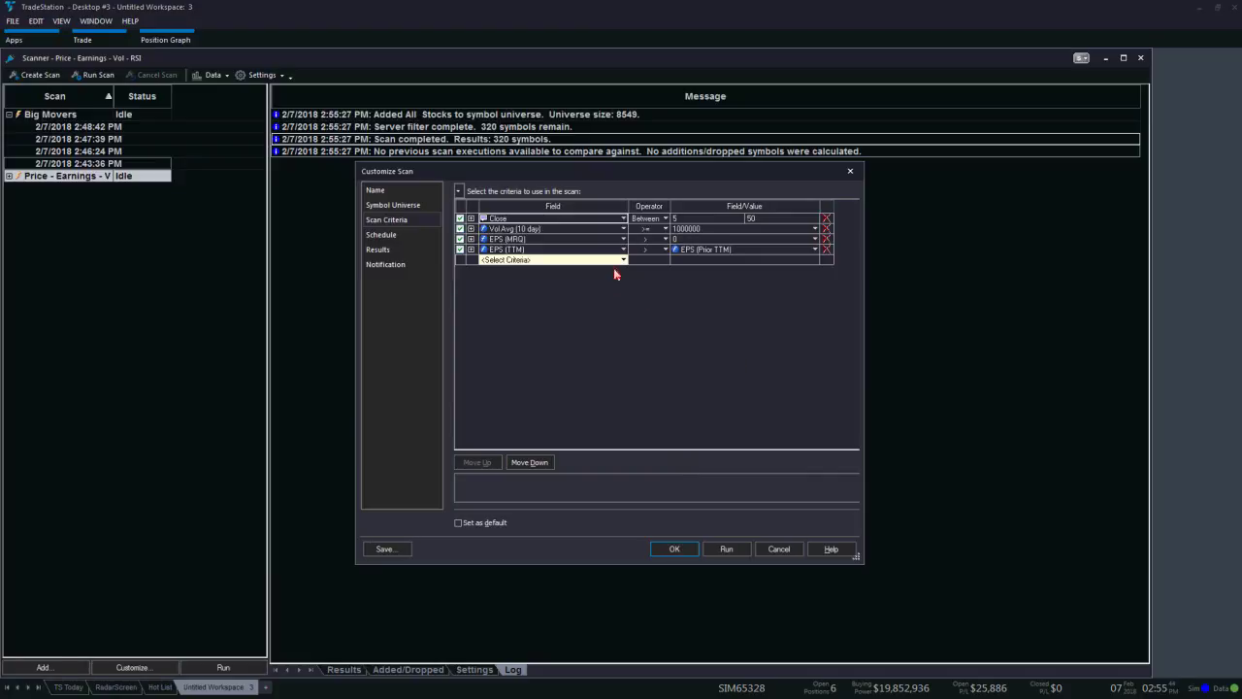
{"action": "left_click", "coordinate": [624, 262]}
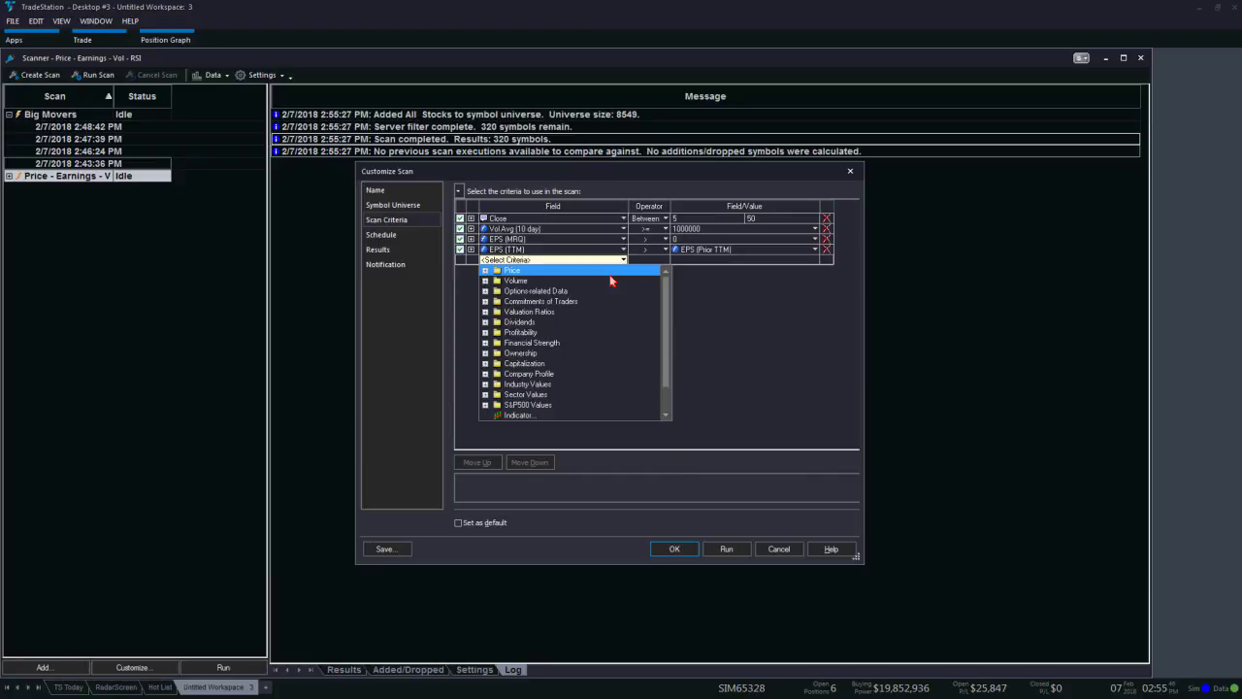
{"action": "scroll", "coordinate": [606, 291], "scroll_direction": "down", "scroll_amount": 5}
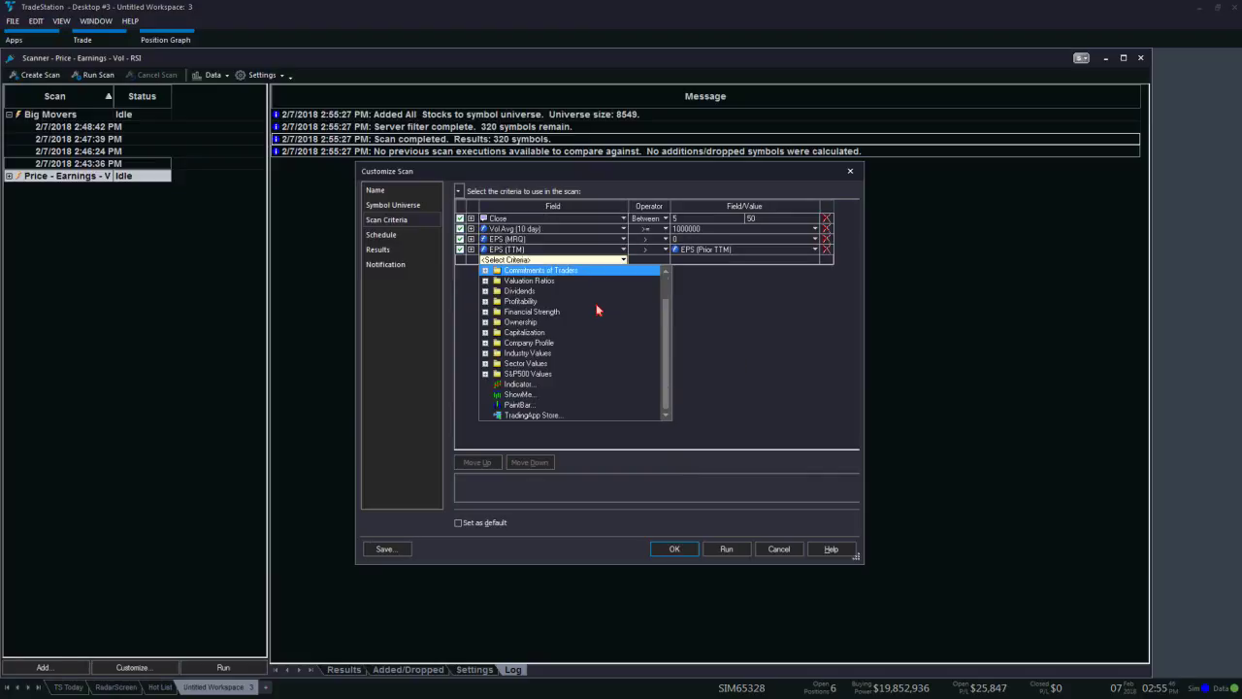
{"action": "left_click", "coordinate": [546, 386]}
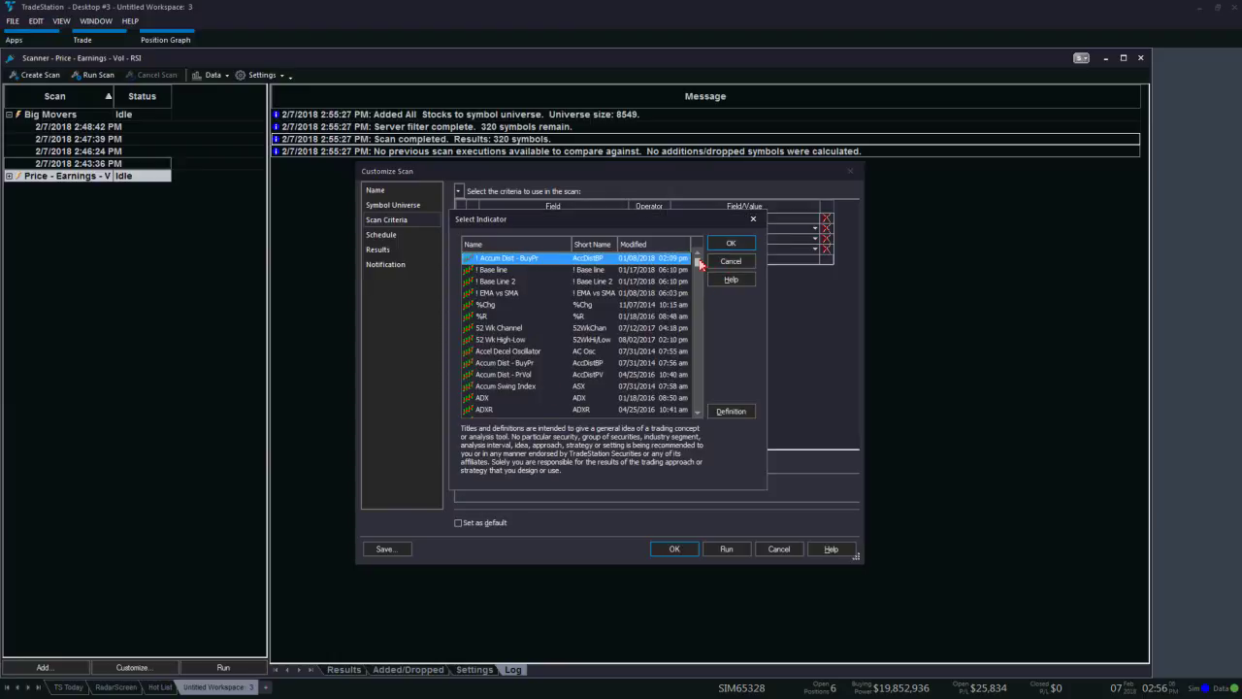
{"action": "left_click_drag", "start_coordinate": [699, 260], "coordinate": [685, 382]}
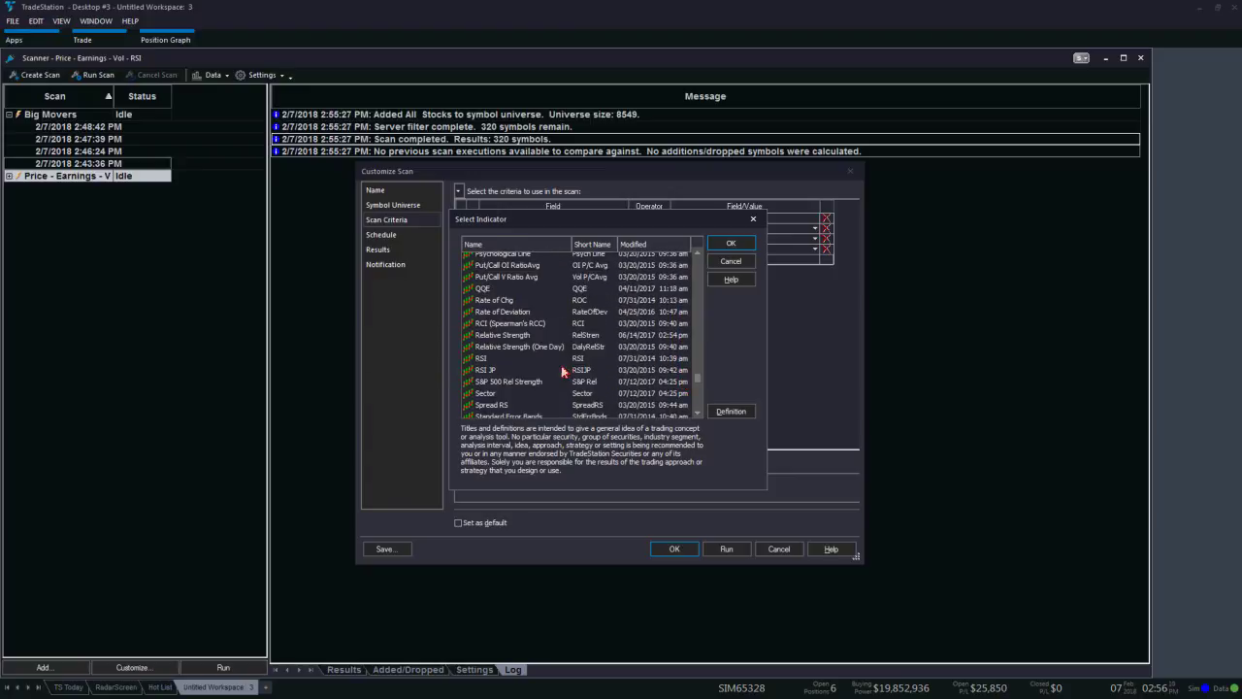
{"action": "left_click", "coordinate": [504, 361]}
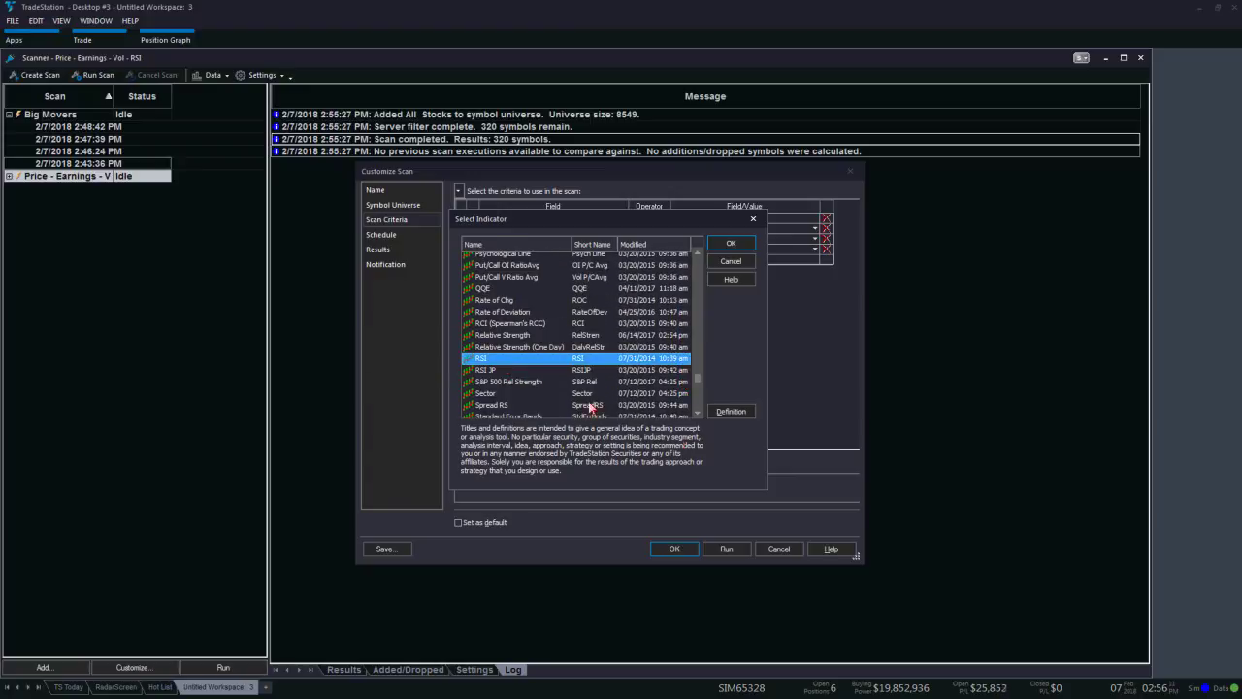
{"action": "left_click", "coordinate": [741, 246]}
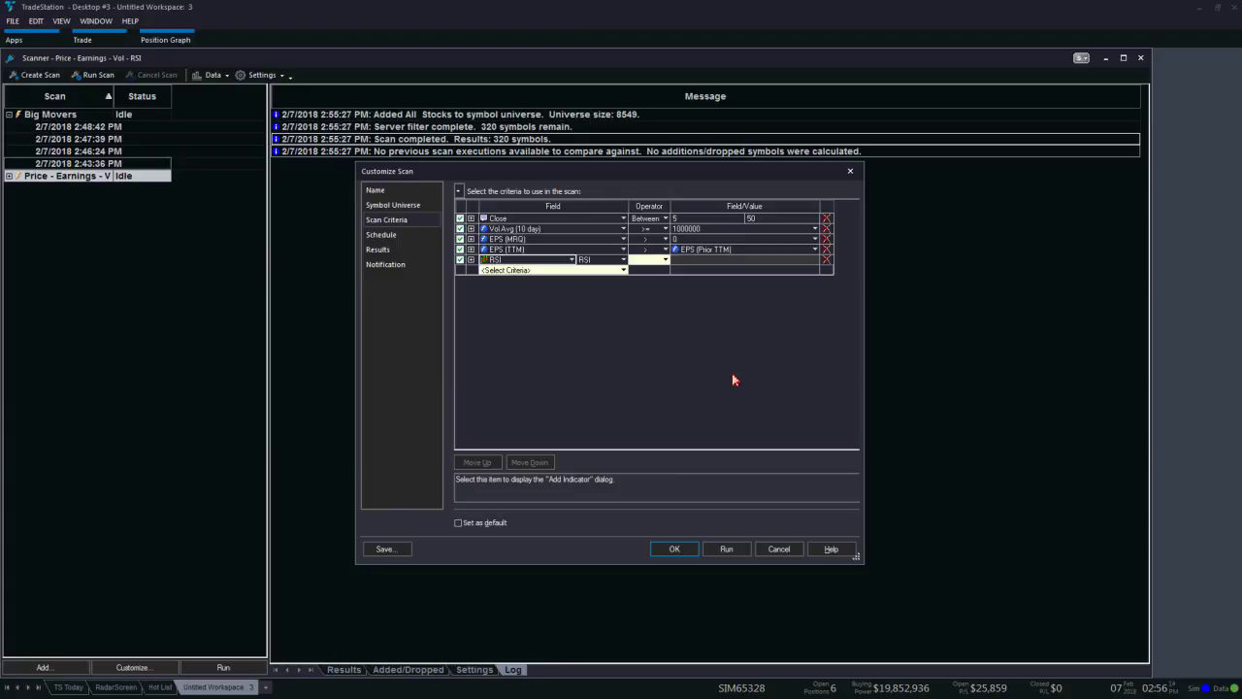
Examine the RSI criterion's available plots and its input settings, including length, oversold, overbought and interval, keeping the interval at Daily.
{"action": "left_click", "coordinate": [582, 269]}
{"action": "left_click", "coordinate": [572, 260]}
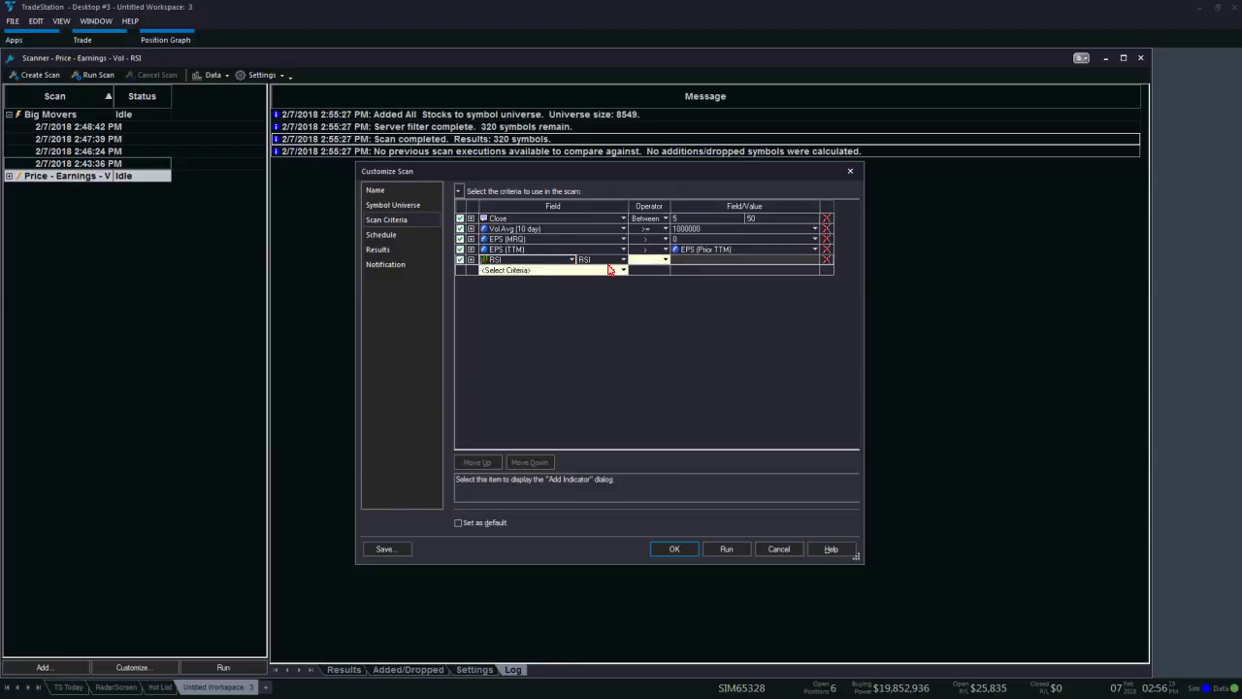
{"action": "left_click", "coordinate": [623, 260]}
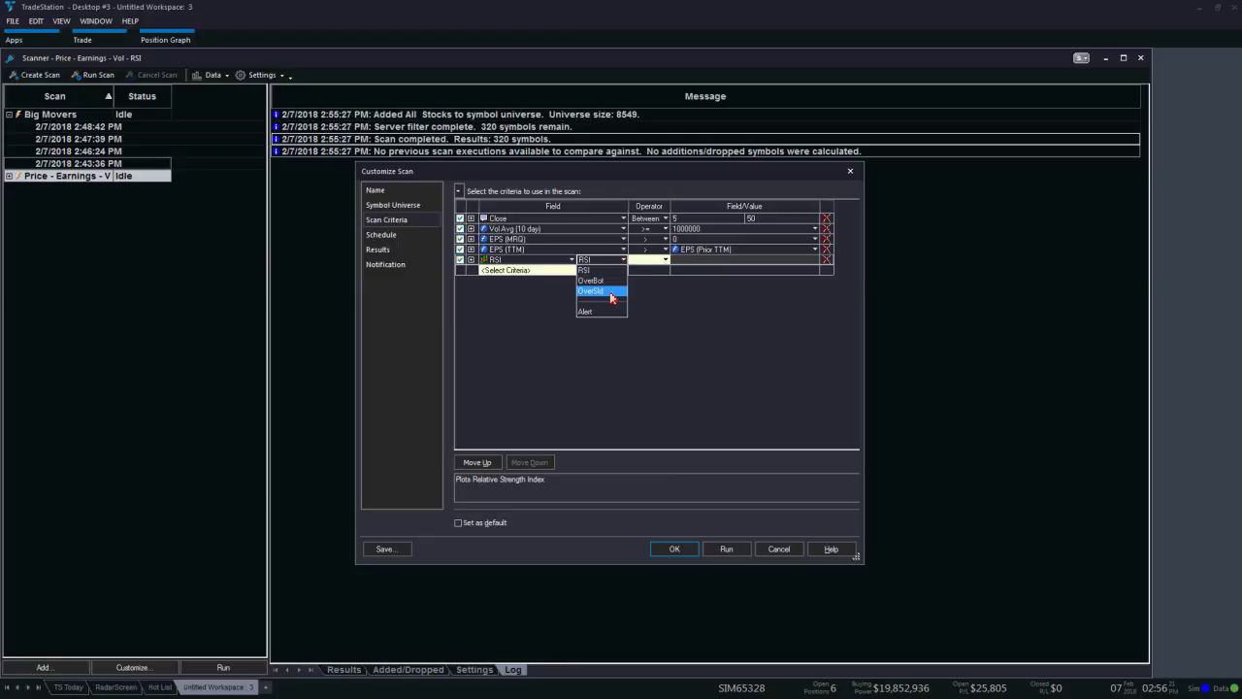
{"action": "left_click", "coordinate": [552, 322]}
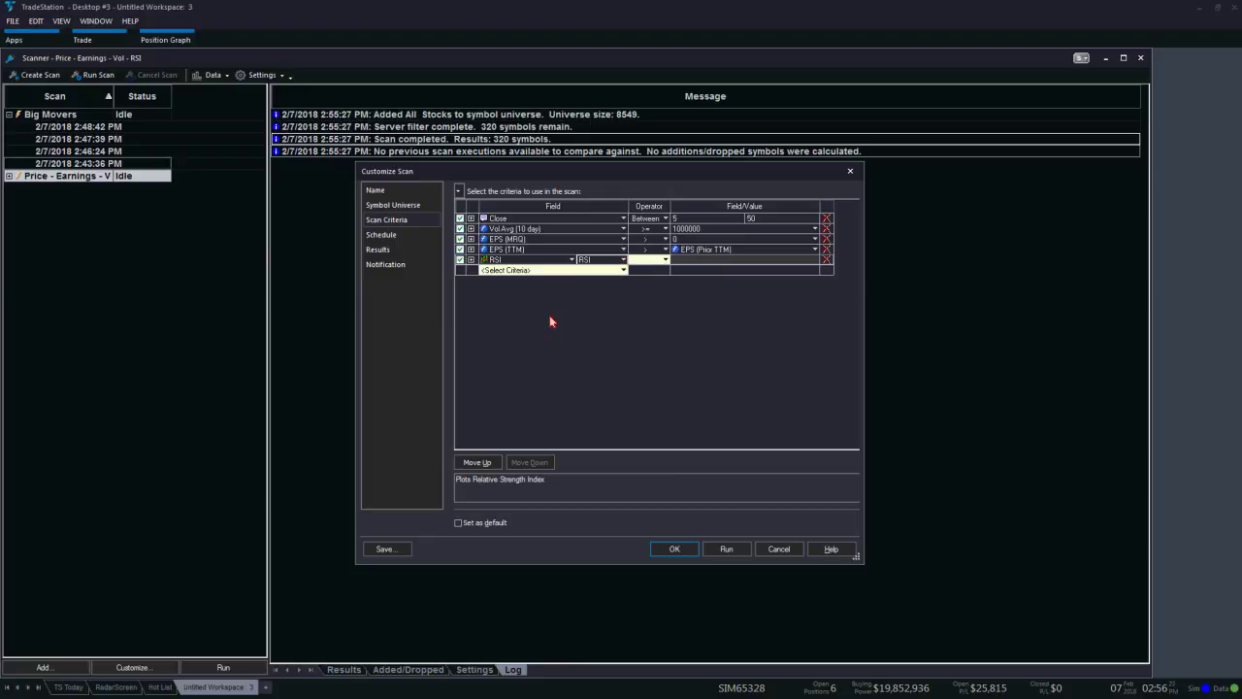
{"action": "left_click", "coordinate": [477, 274]}
{"action": "left_click", "coordinate": [471, 260]}
{"action": "left_click", "coordinate": [630, 325]}
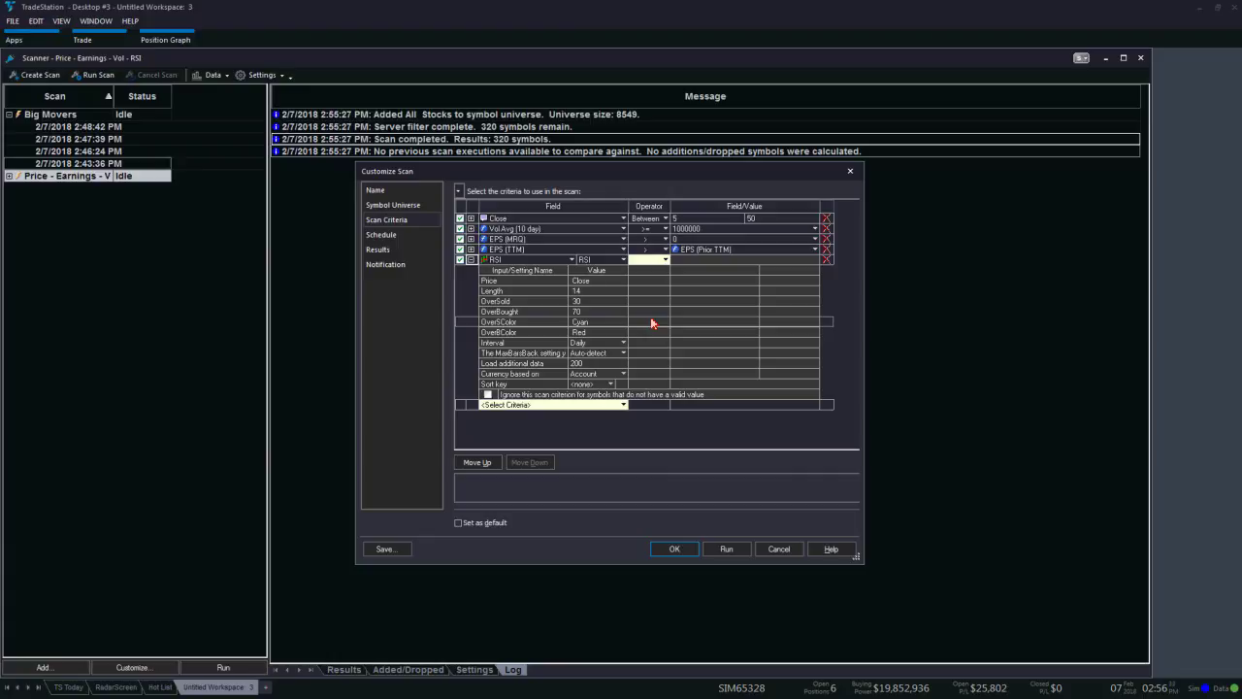
{"action": "left_click", "coordinate": [588, 291]}
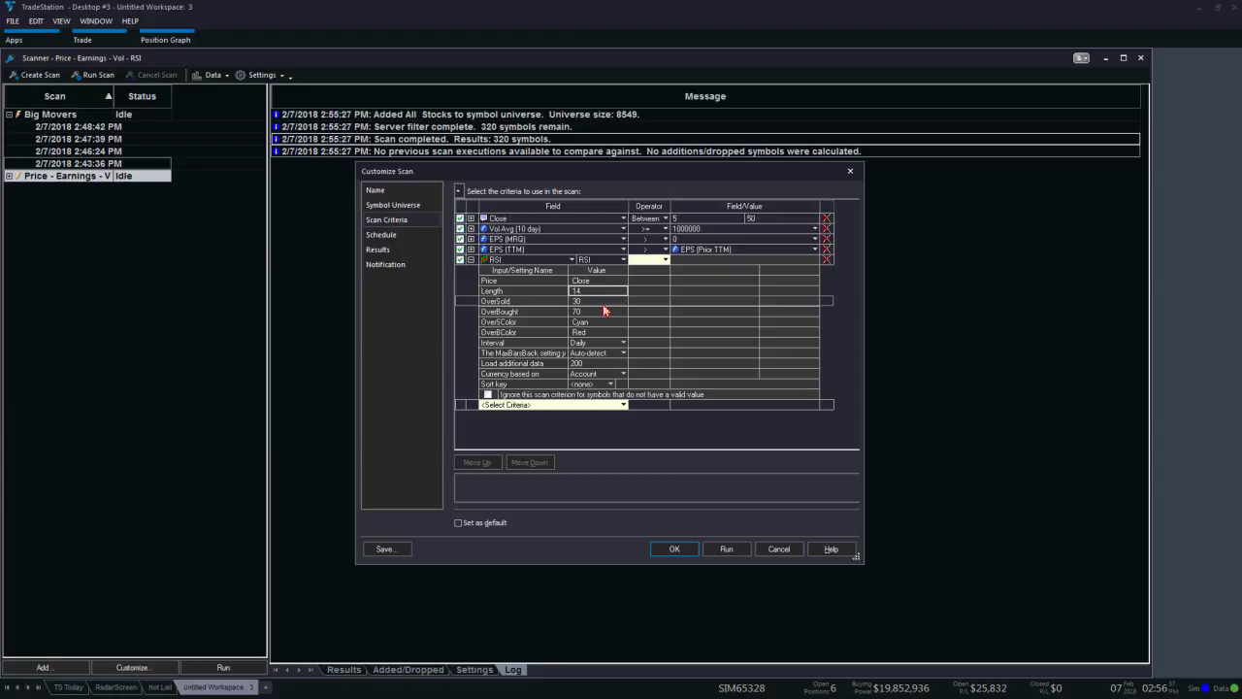
{"action": "left_click", "coordinate": [505, 345]}
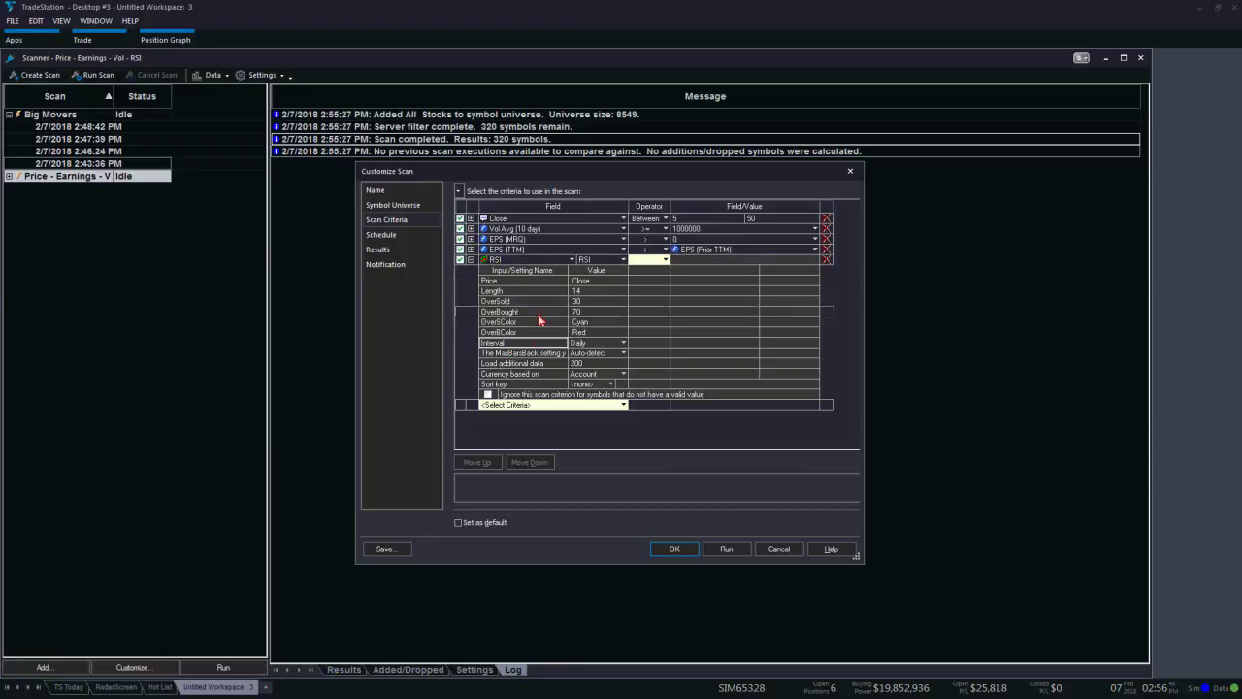
{"action": "left_click", "coordinate": [624, 343]}
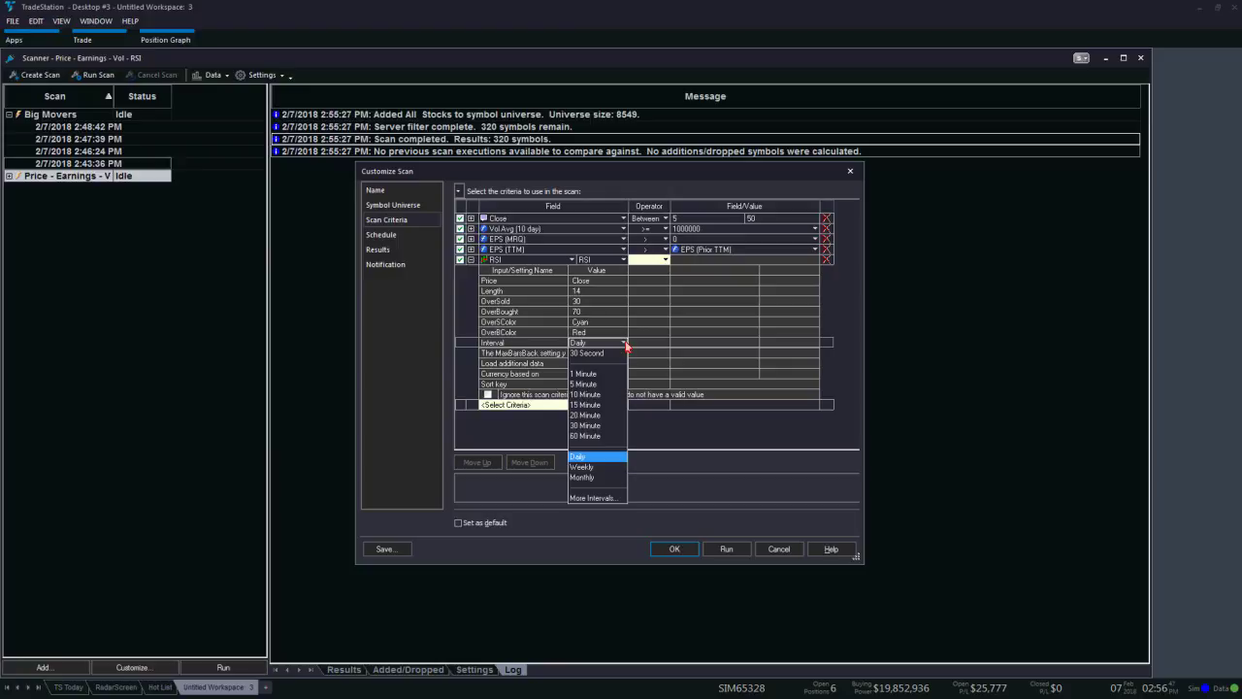
{"action": "left_click", "coordinate": [611, 456]}
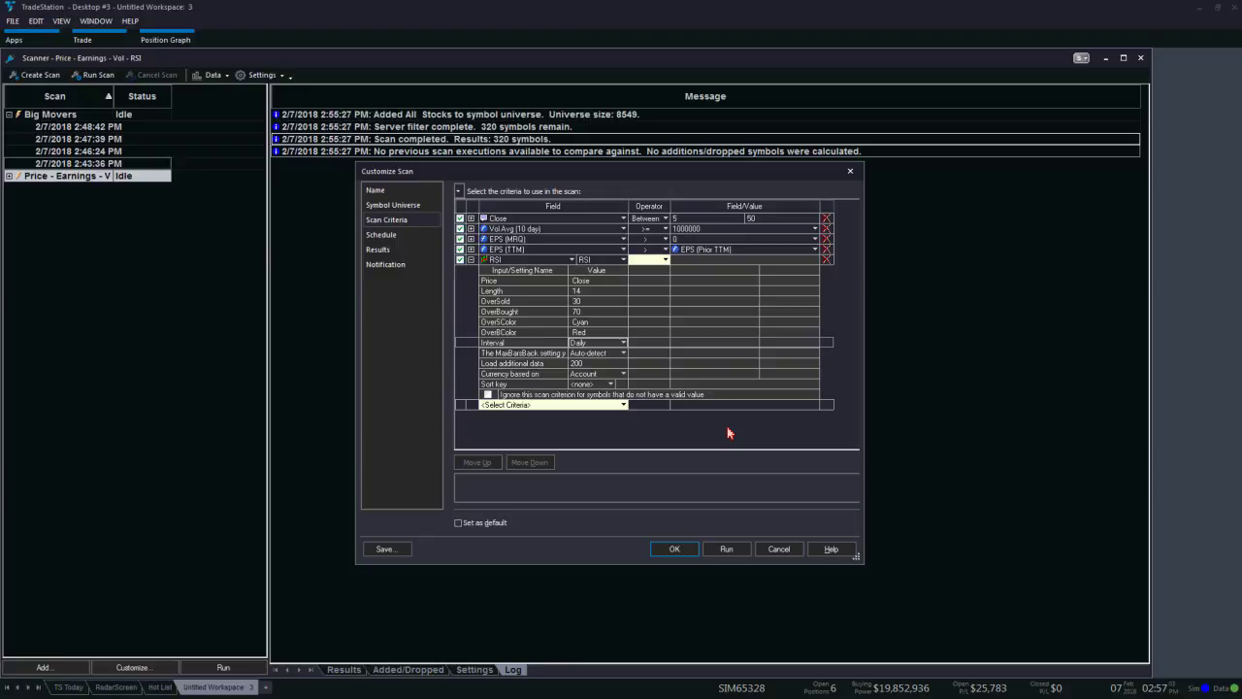
{"action": "left_click", "coordinate": [471, 259]}
Require the RSI plot of the RSI criterion to be greater than 70 and run the scan.
{"action": "left_click", "coordinate": [624, 260]}
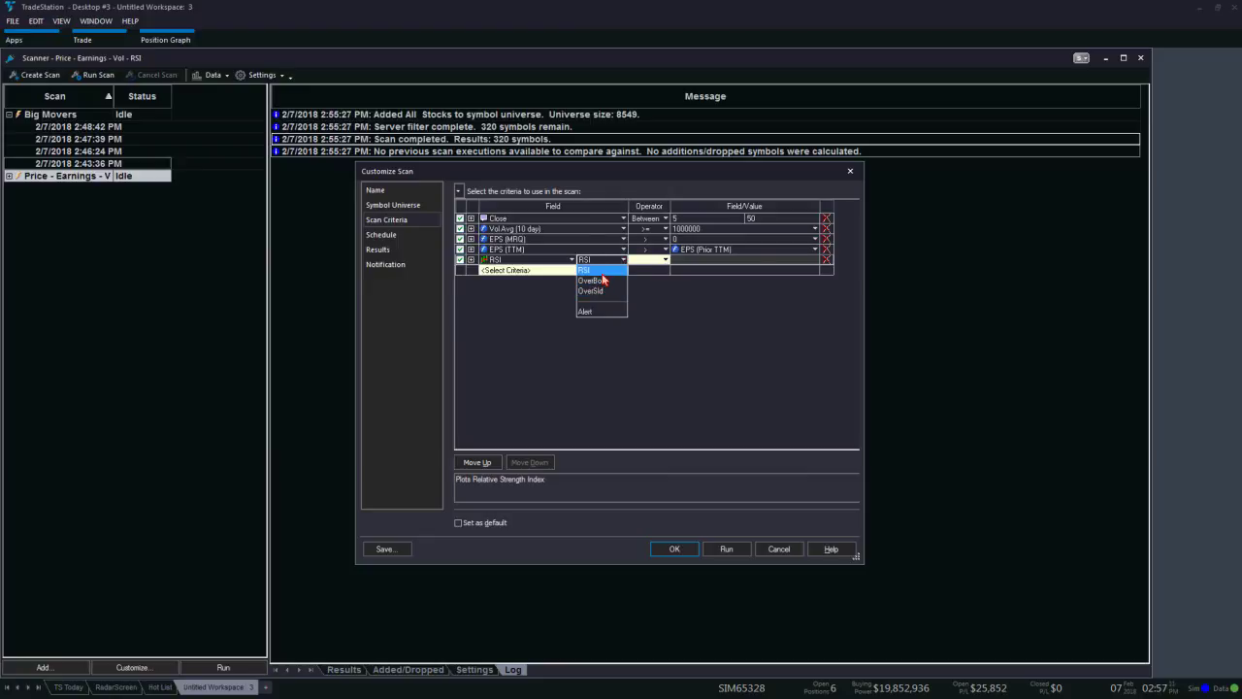
{"action": "left_click", "coordinate": [597, 270]}
{"action": "left_click", "coordinate": [666, 260]}
{"action": "left_click", "coordinate": [655, 275]}
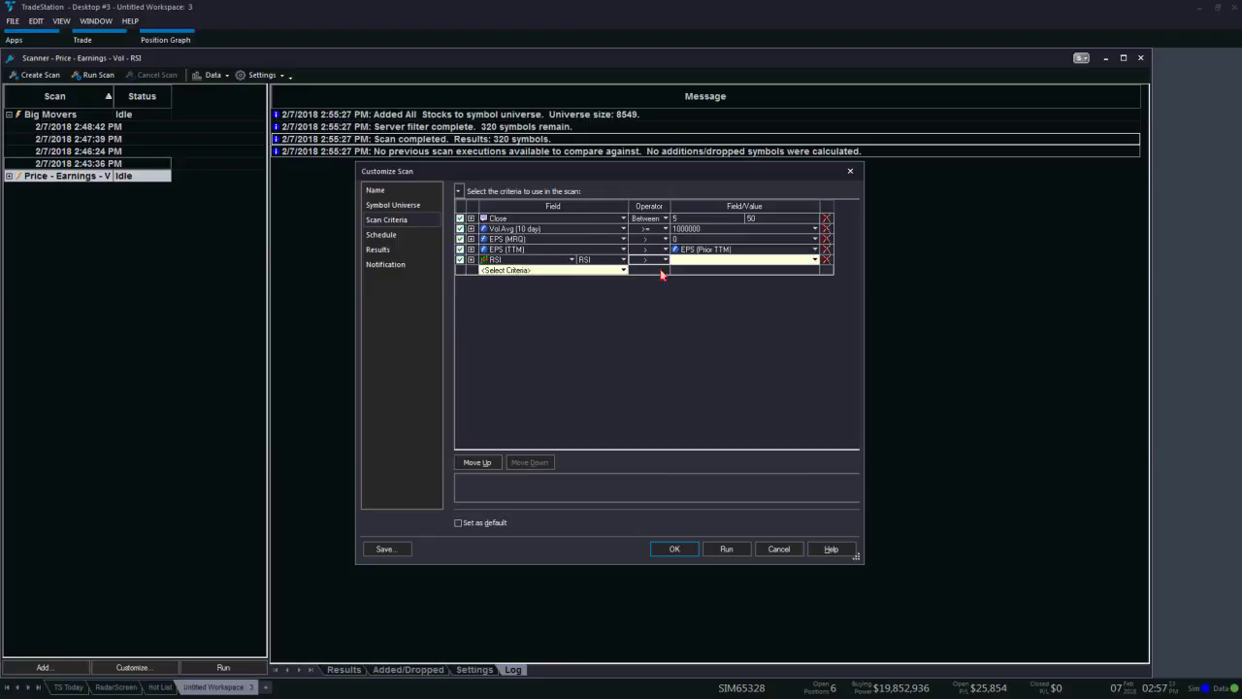
{"action": "type", "text": "70"}
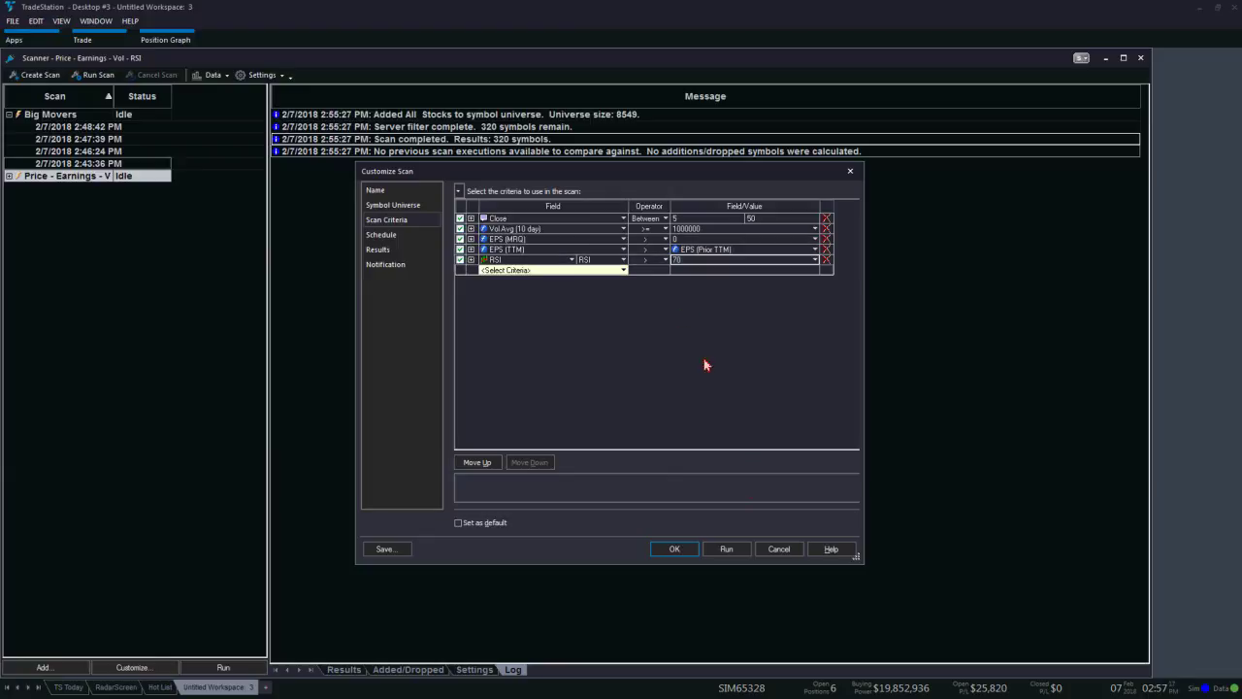
{"action": "left_click", "coordinate": [743, 549]}
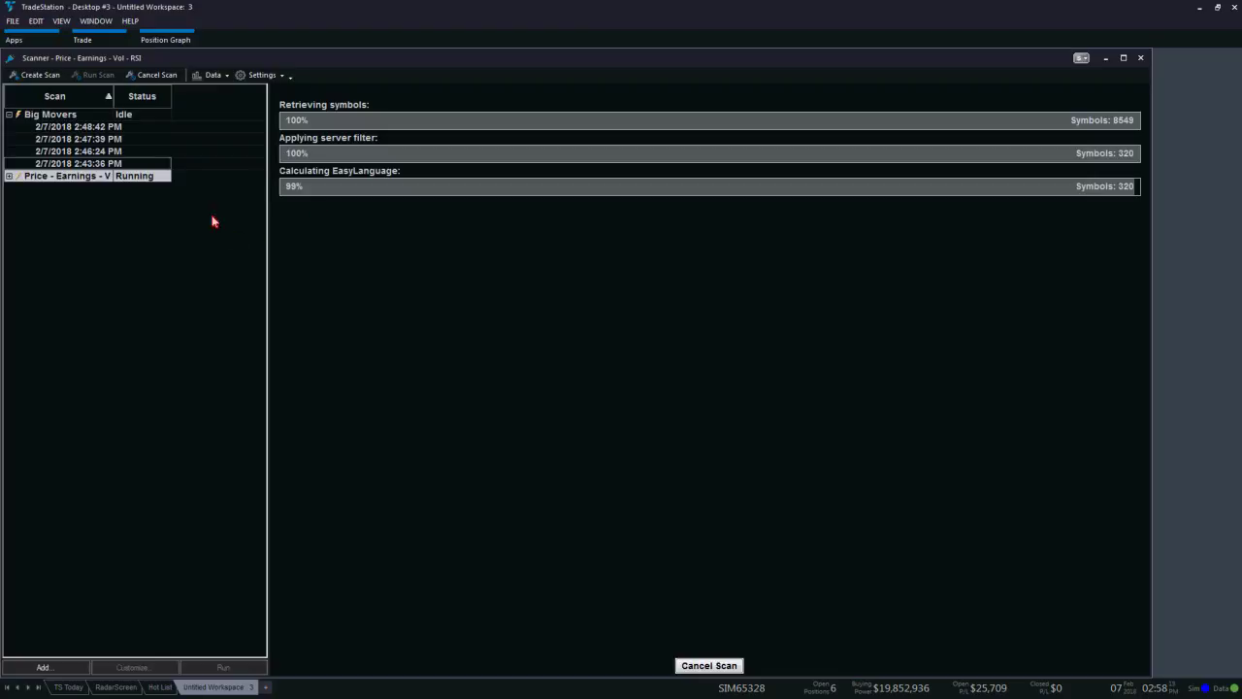
Widen the Scan column and open the 2:57:18 PM run under the Price - Earnings - Vol - RSI scan.
{"action": "left_click", "coordinate": [80, 127]}
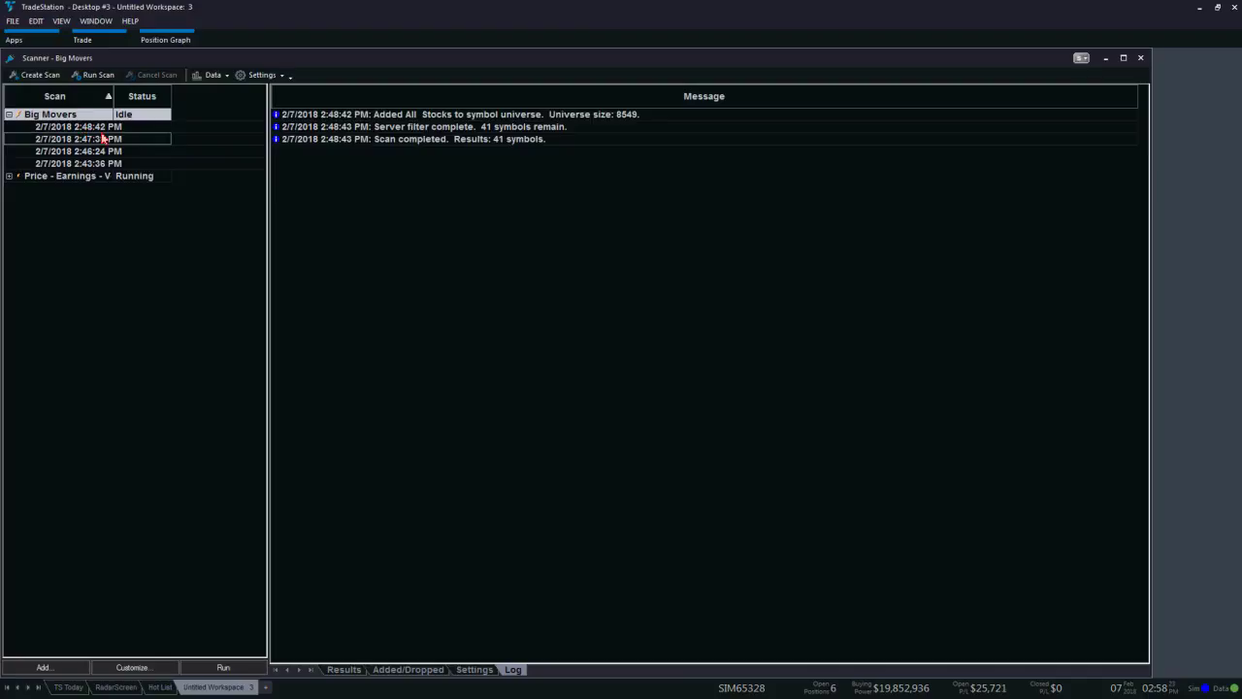
{"action": "left_click_drag", "start_coordinate": [111, 97], "coordinate": [141, 97]}
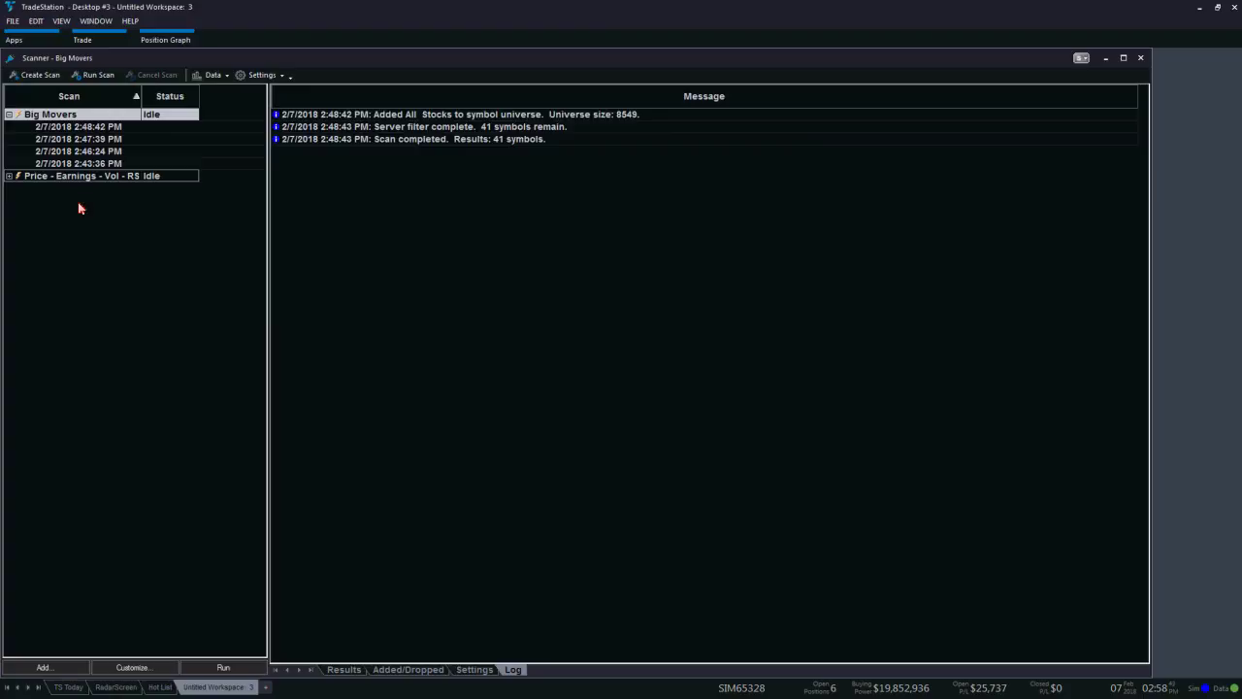
{"action": "left_click", "coordinate": [11, 179]}
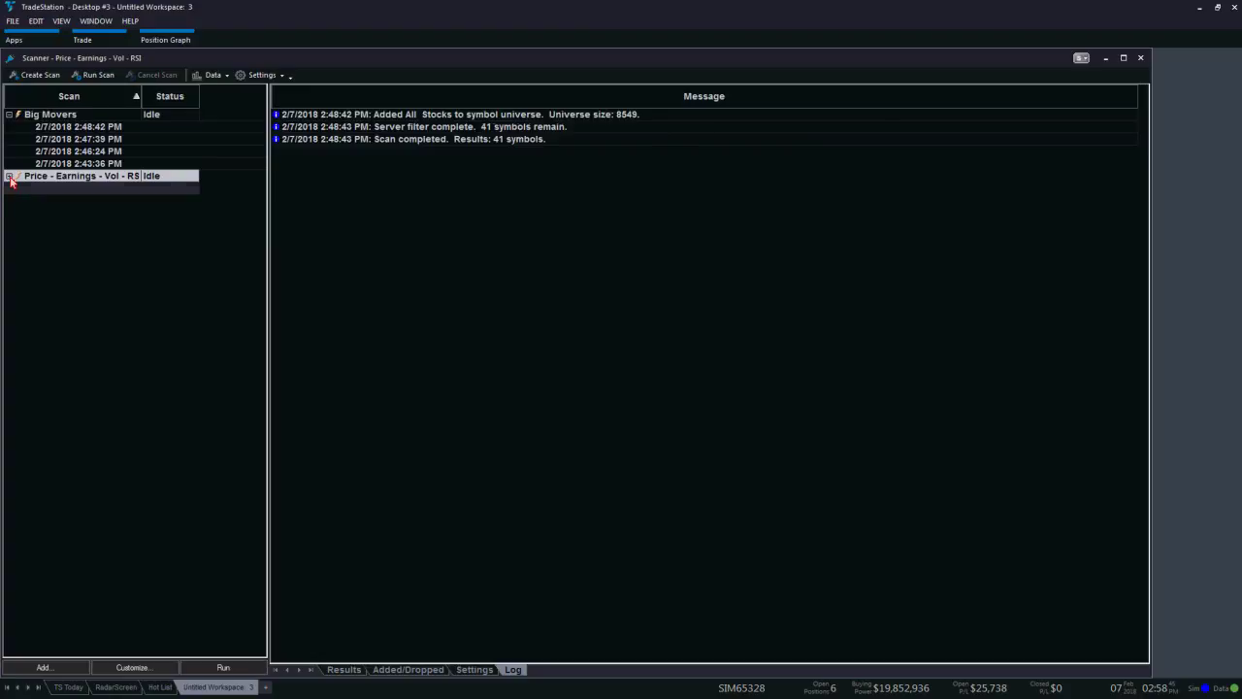
{"action": "left_click", "coordinate": [11, 179]}
{"action": "left_click", "coordinate": [109, 190]}
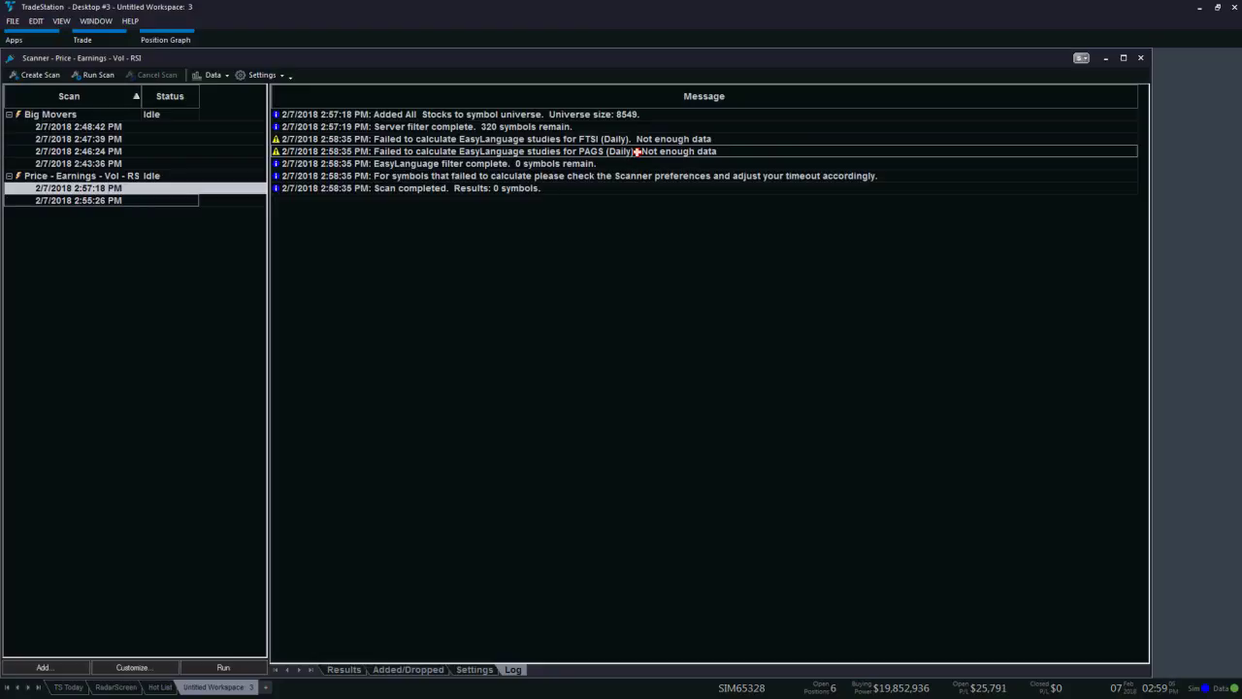
Review the EasyLanguage filter and completion messages in the run's log and check its results list.
{"action": "left_click", "coordinate": [452, 164]}
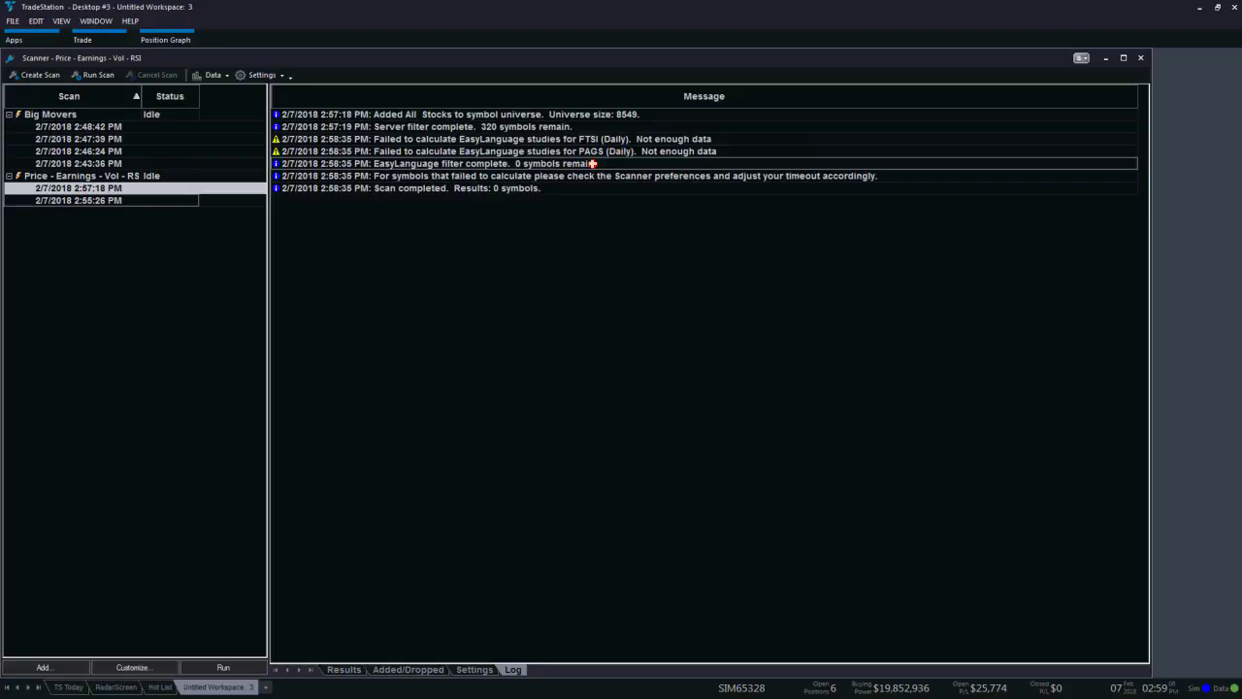
{"action": "left_click", "coordinate": [539, 187]}
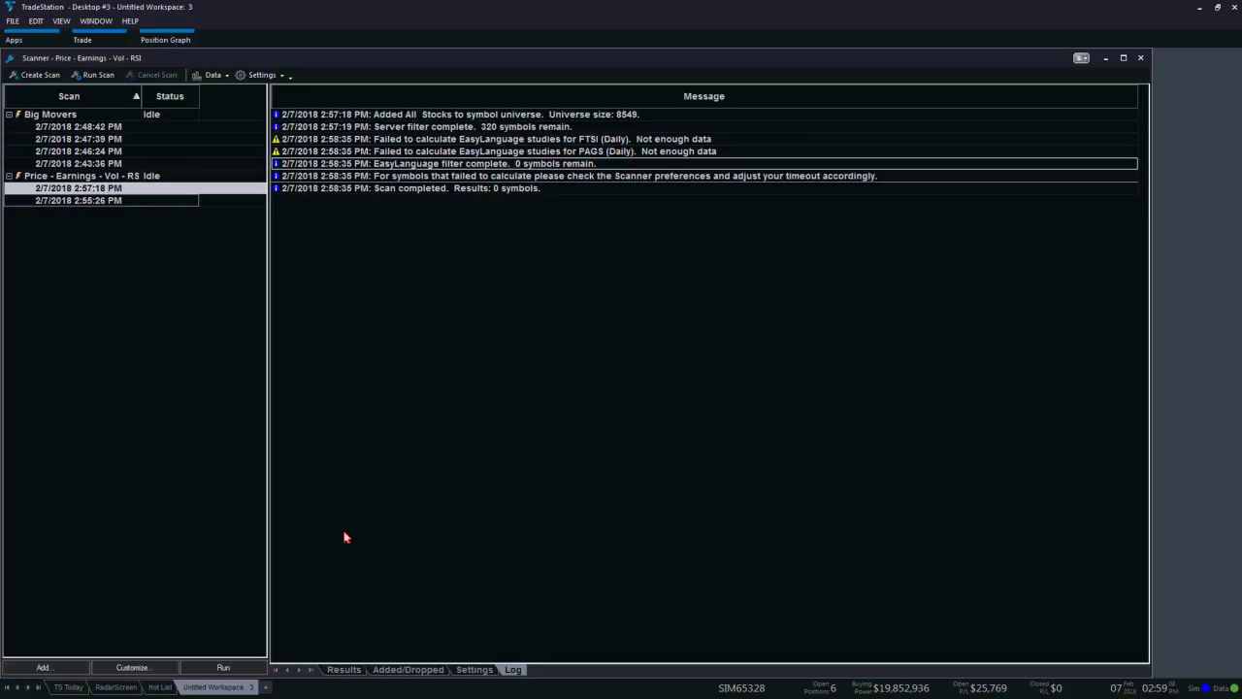
{"action": "left_click", "coordinate": [344, 669]}
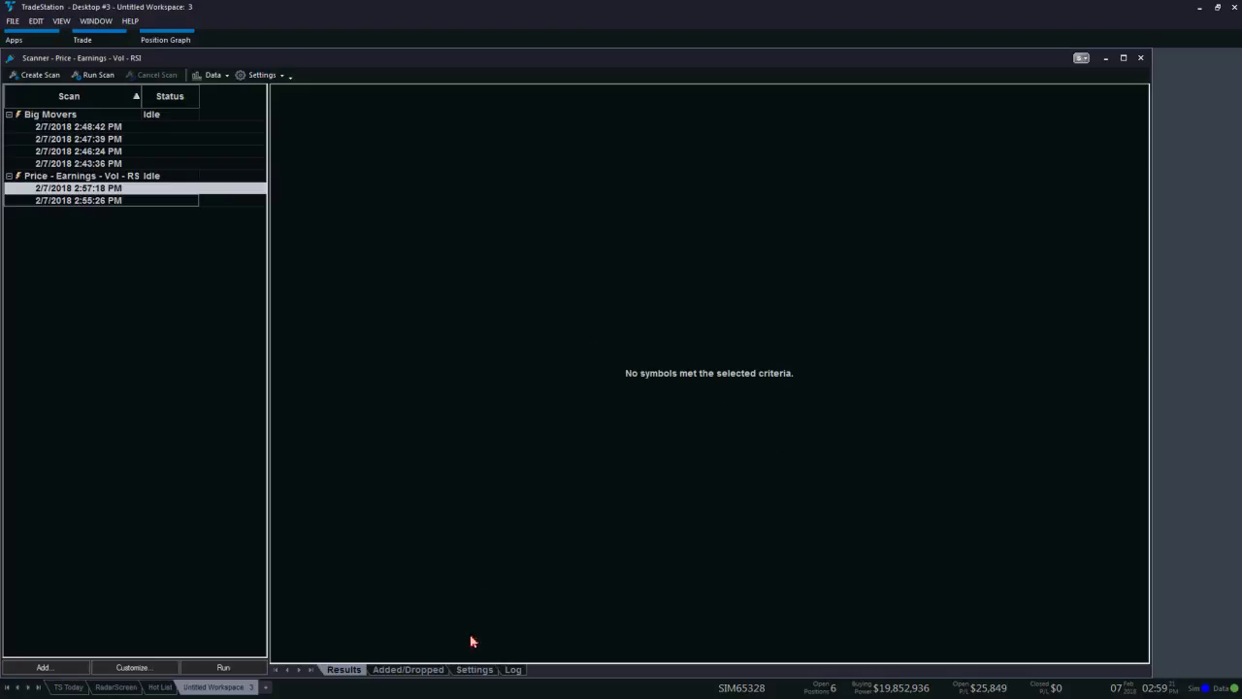
{"action": "left_click", "coordinate": [512, 670]}
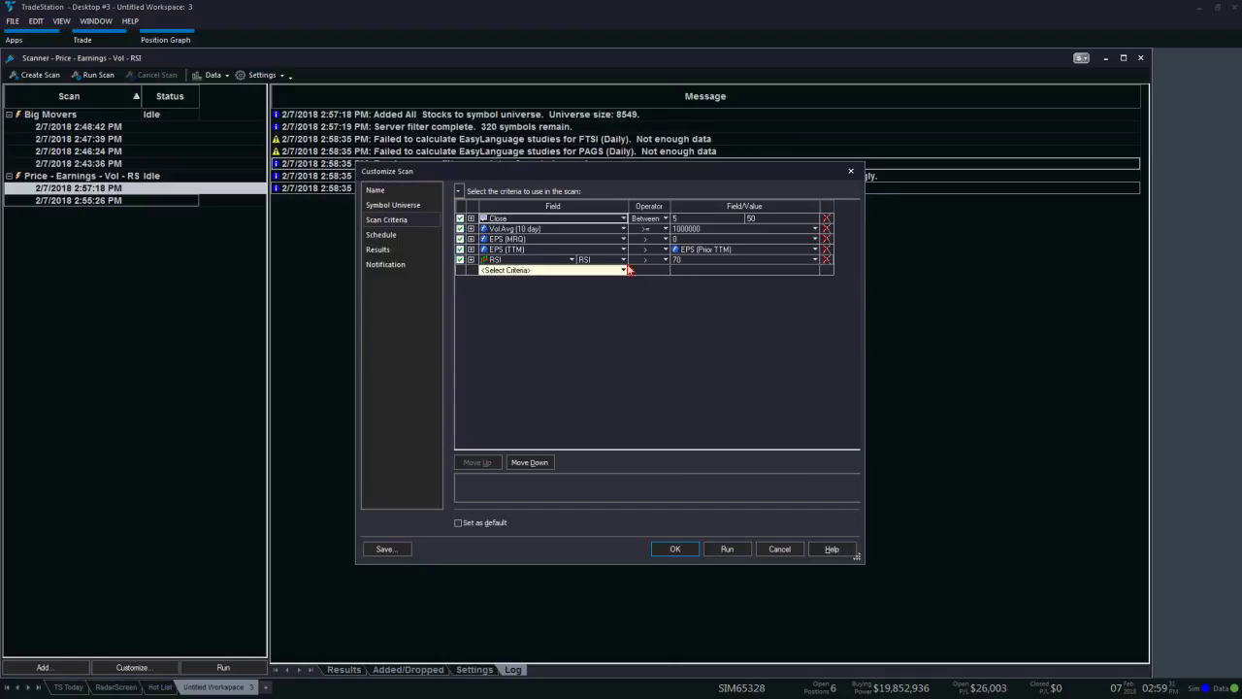
Change the RSI criterion to less than 30 and rerun the scan.
{"action": "left_click", "coordinate": [665, 261]}
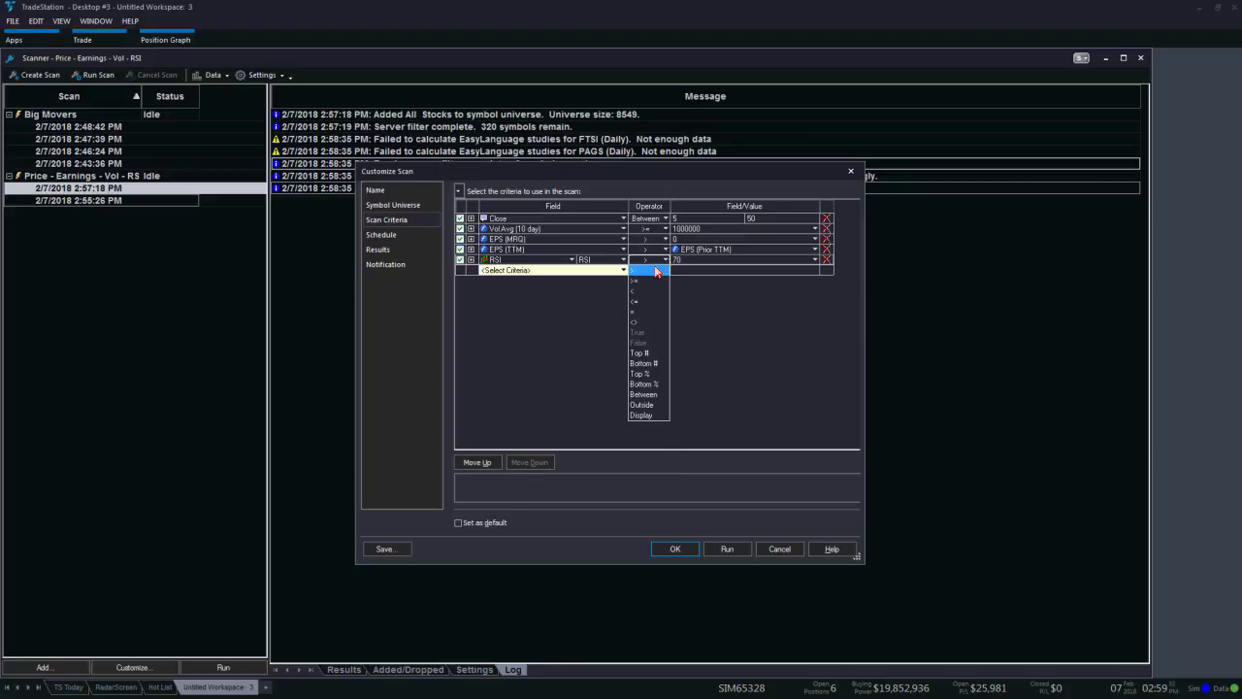
{"action": "left_click", "coordinate": [646, 291]}
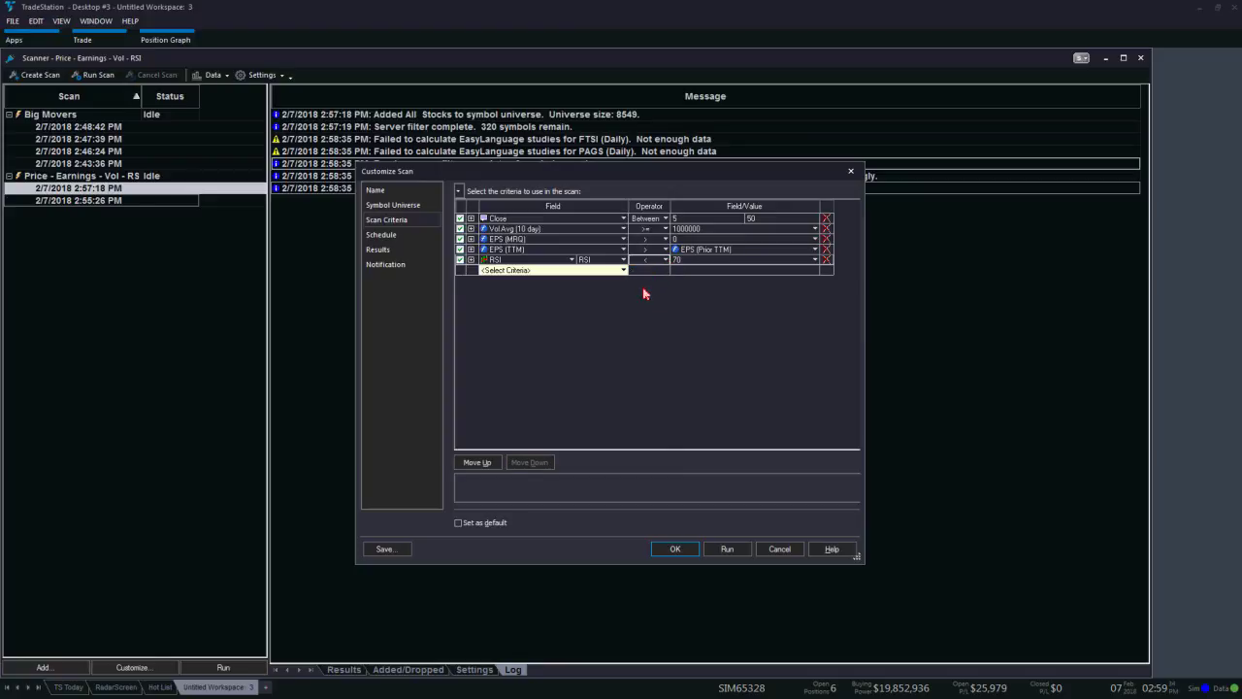
{"action": "left_click", "coordinate": [695, 260]}
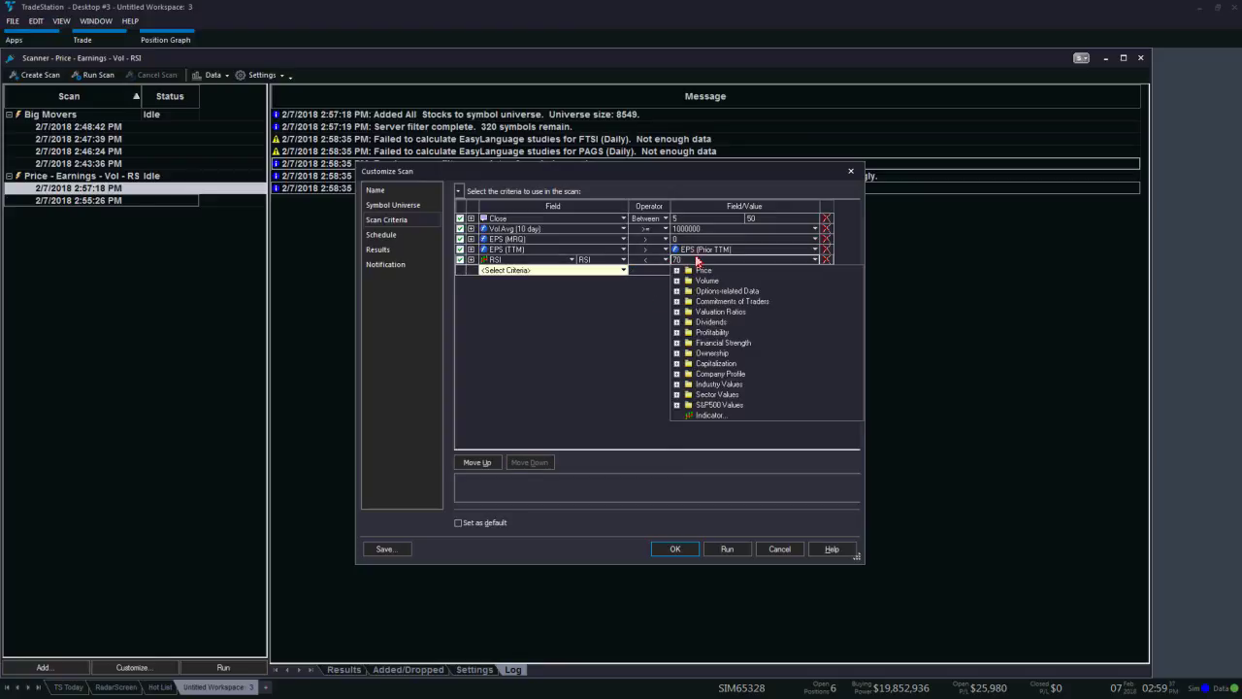
{"action": "left_click", "coordinate": [697, 262]}
{"action": "double_click", "coordinate": [696, 260]}
{"action": "type", "text": "30"}
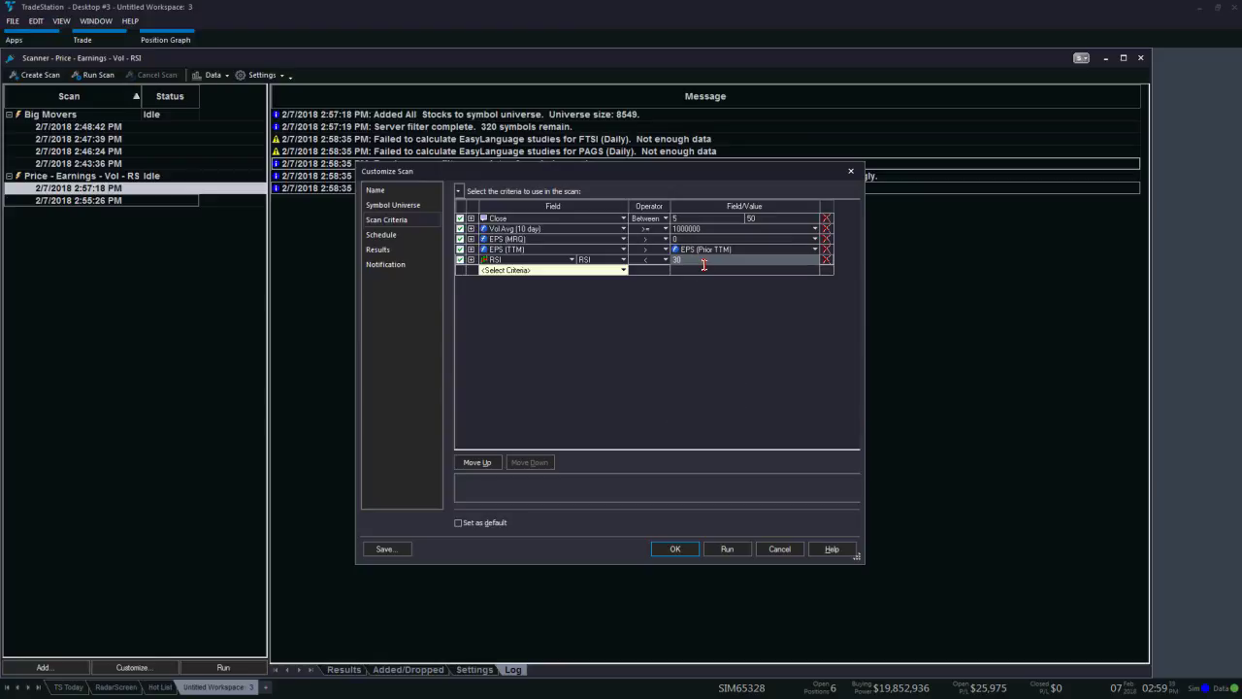
{"action": "key", "text": "Return"}
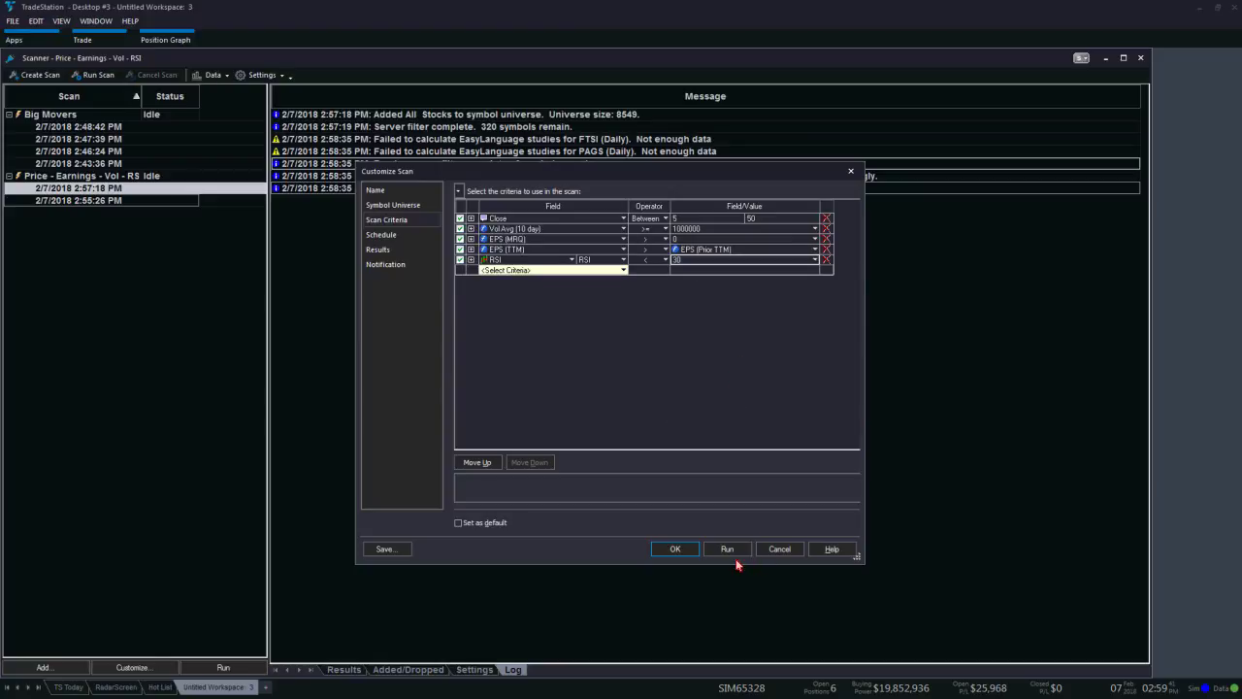
{"action": "left_click", "coordinate": [728, 548]}
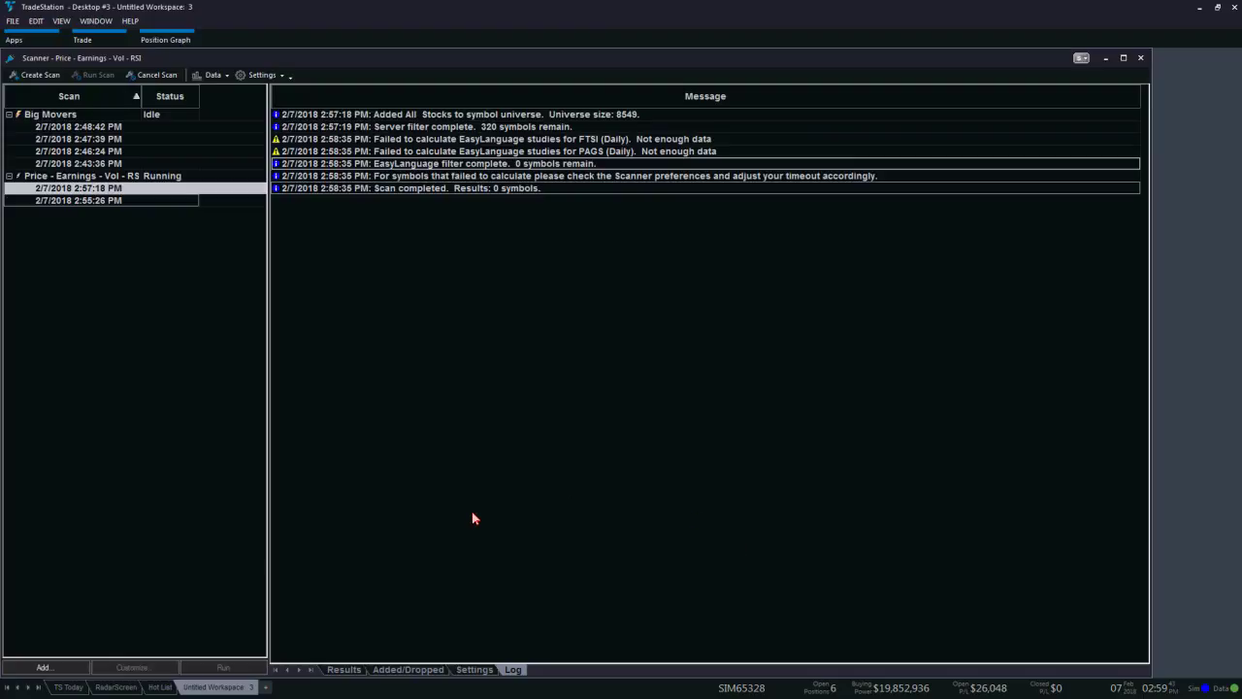
Check the running Price - Earnings - Vol - RSI scan's progress and view the results of its earlier runs.
{"action": "left_click", "coordinate": [356, 670]}
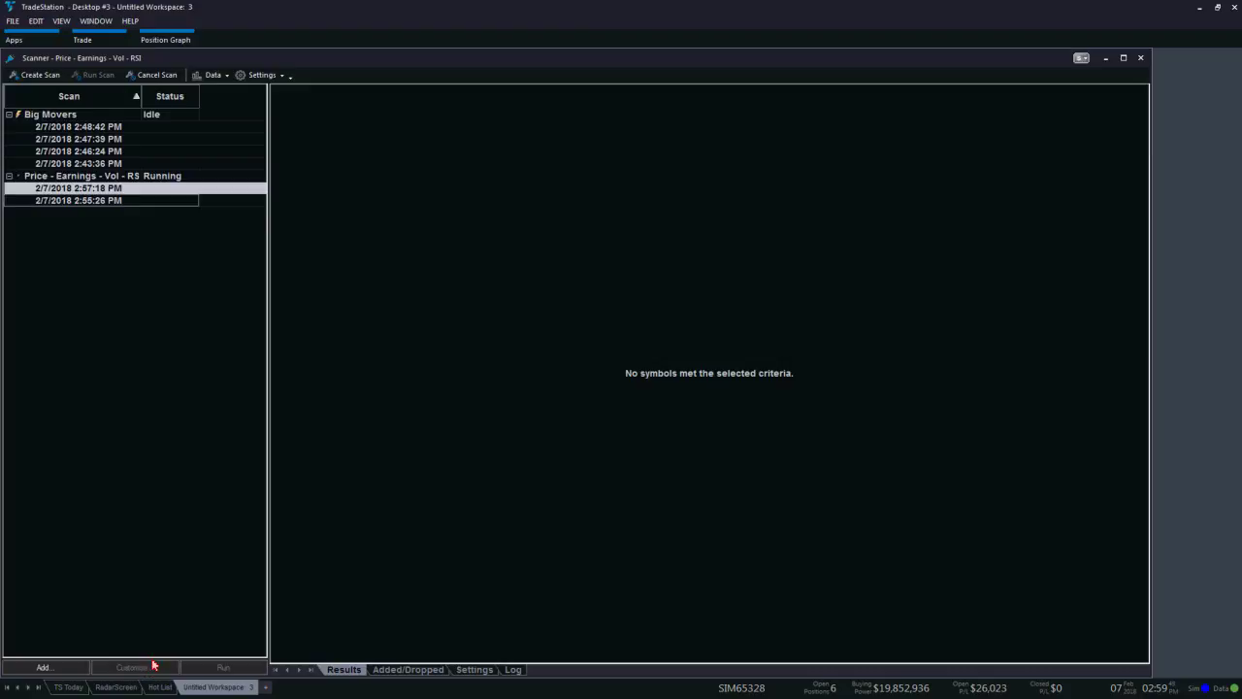
{"action": "left_click", "coordinate": [115, 176]}
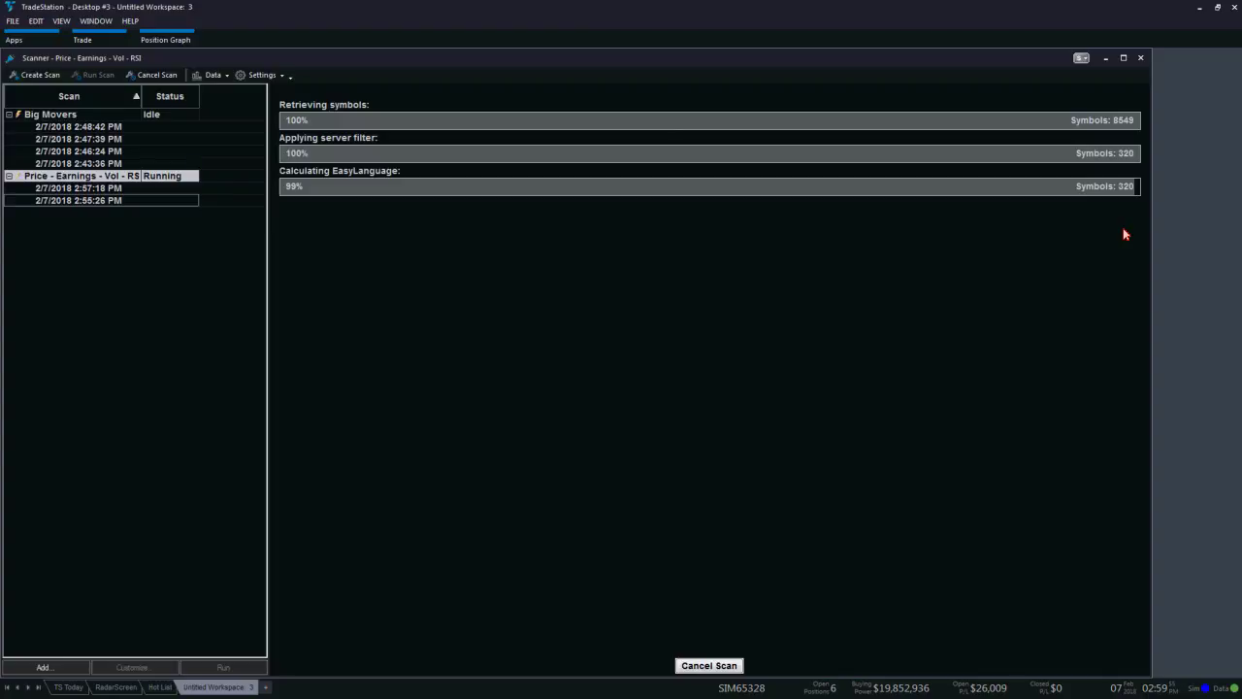
{"action": "left_click", "coordinate": [80, 200]}
{"action": "left_click", "coordinate": [91, 188]}
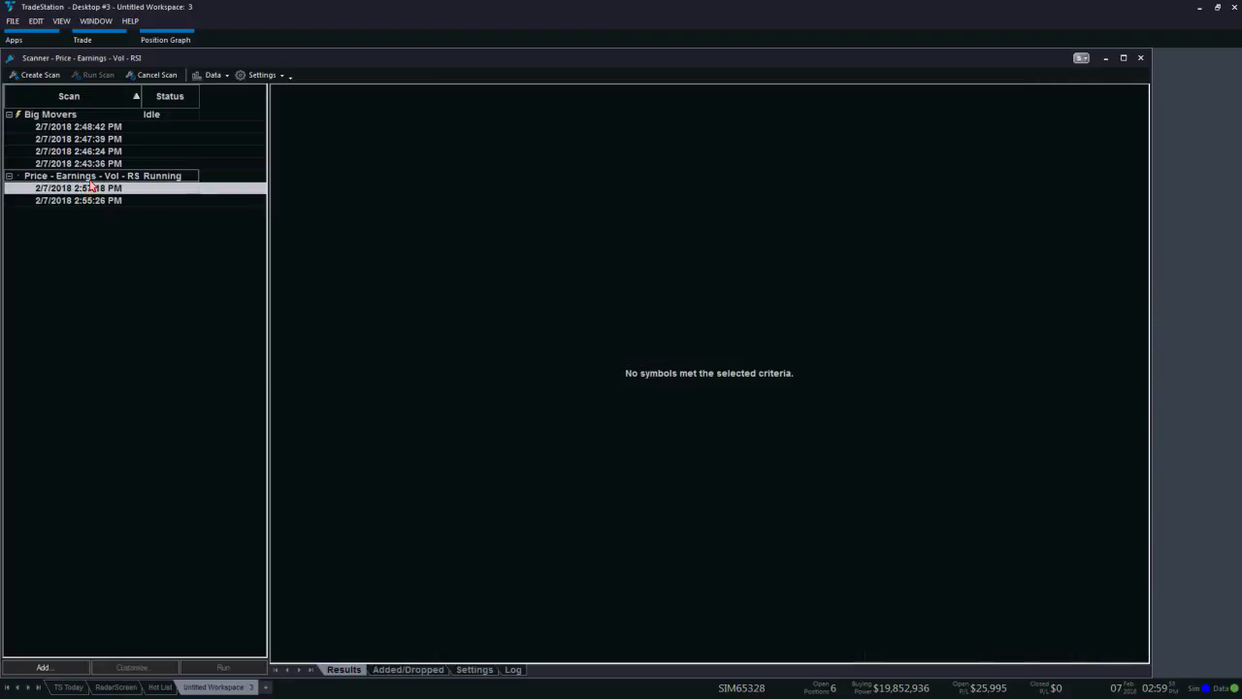
{"action": "left_click", "coordinate": [92, 177]}
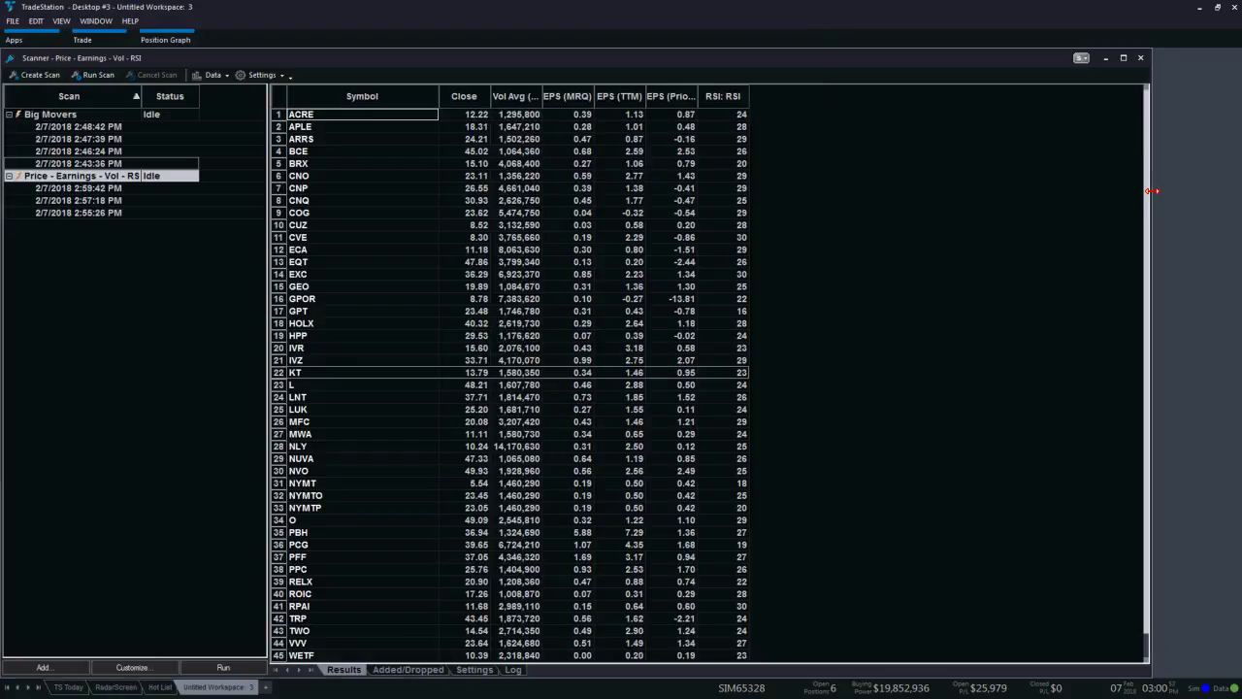
Review the symbols and RSI values in the completed scan's results and widen the RSI column slightly.
{"action": "scroll", "coordinate": [397, 604], "scroll_direction": "down", "scroll_amount": 2}
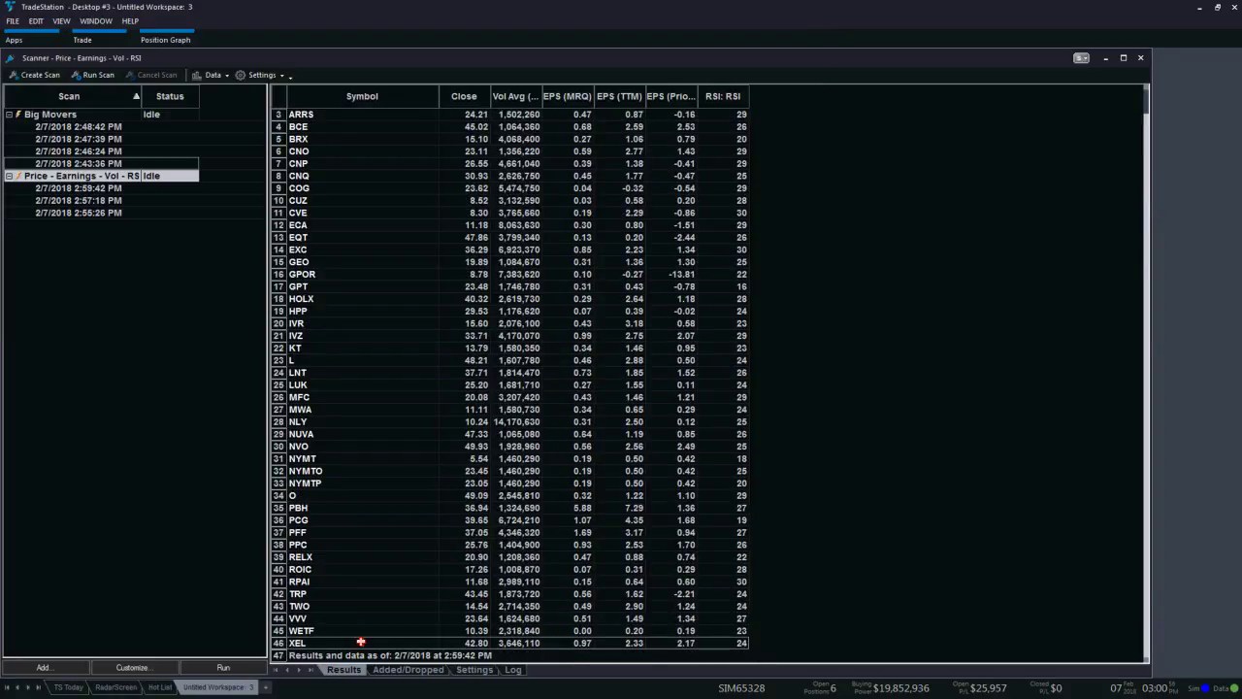
{"action": "left_click", "coordinate": [723, 642]}
{"action": "left_click", "coordinate": [733, 153]}
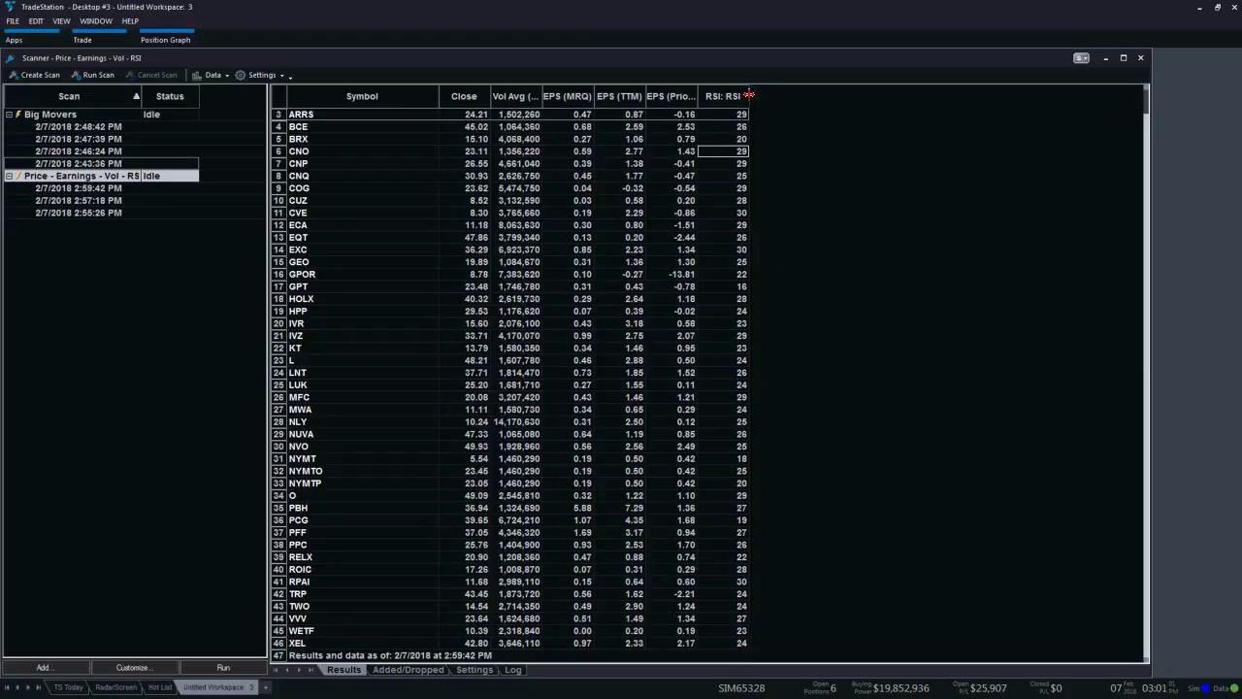
{"action": "left_click_drag", "start_coordinate": [748, 96], "coordinate": [762, 96]}
{"action": "left_click", "coordinate": [756, 276]}
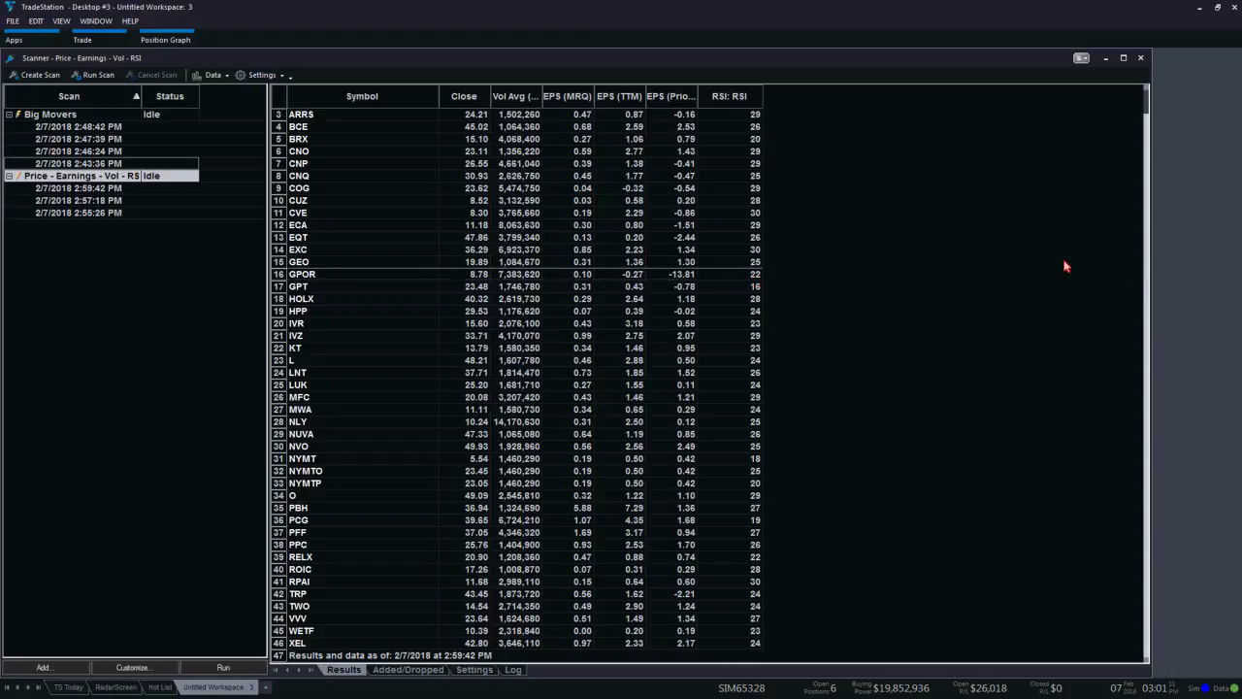
Narrow the scanner window past its RSI column and fit the XEL chart window into the free space beside it.
{"action": "left_click_drag", "start_coordinate": [1152, 260], "coordinate": [803, 267]}
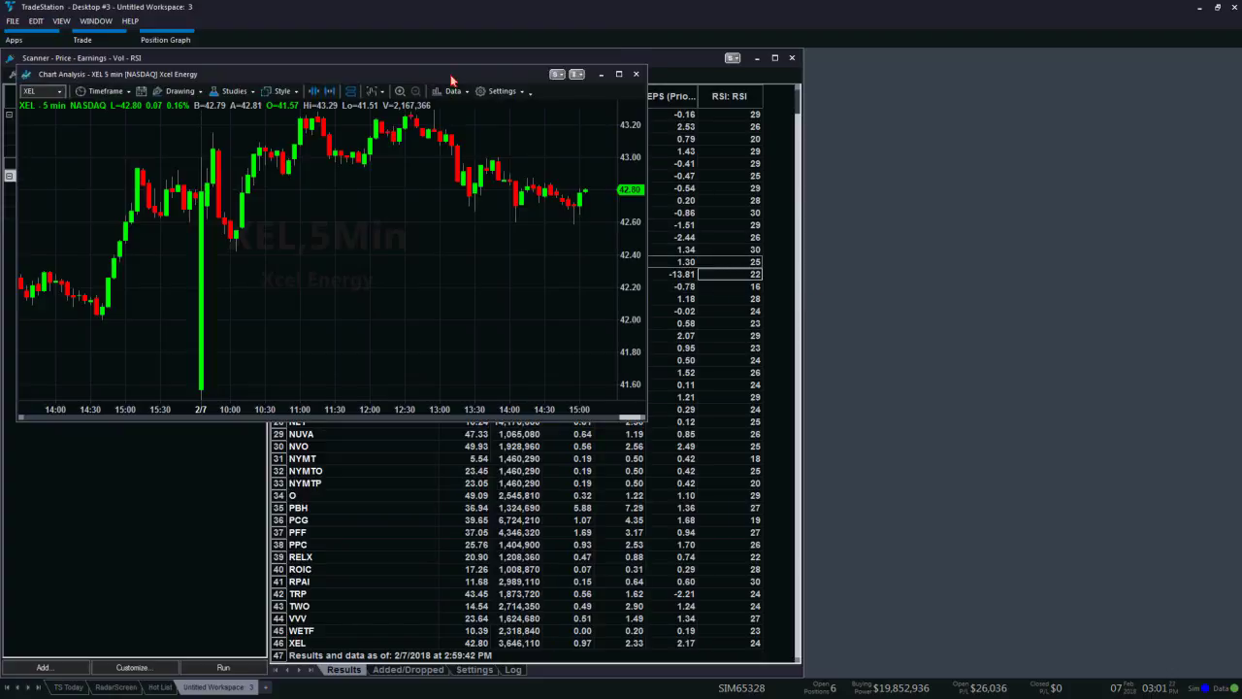
{"action": "left_click_drag", "start_coordinate": [491, 74], "coordinate": [1039, 328]}
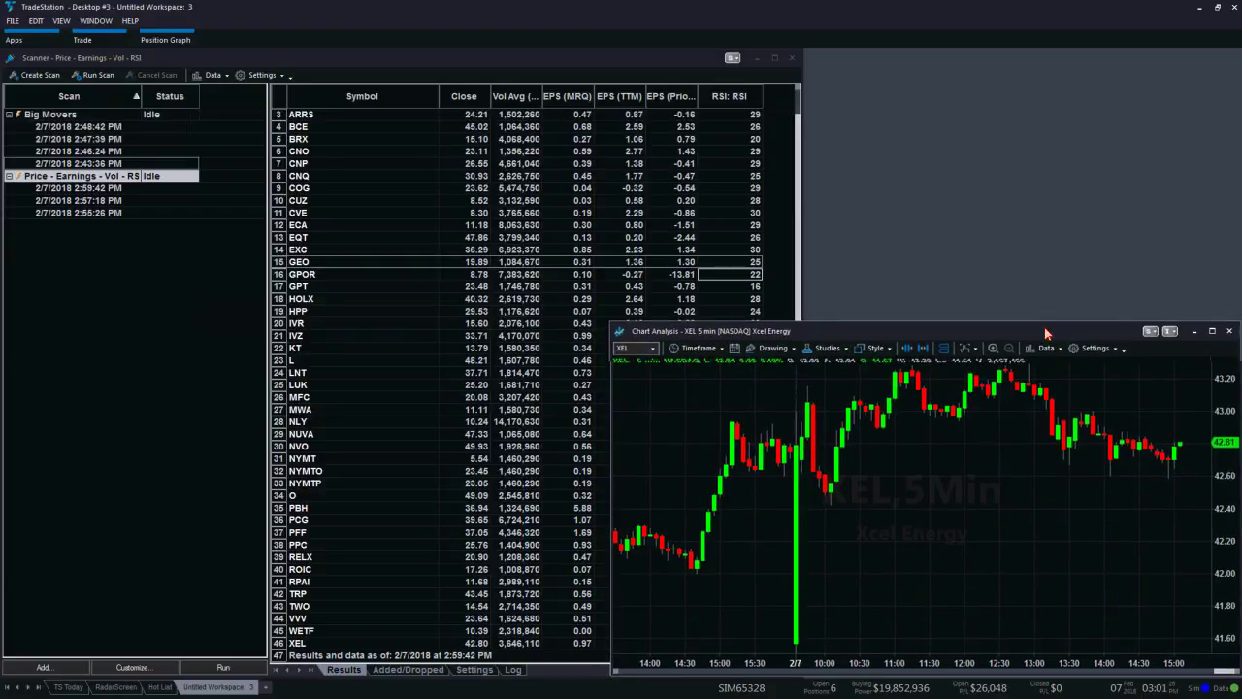
{"action": "left_click_drag", "start_coordinate": [609, 316], "coordinate": [799, 49]}
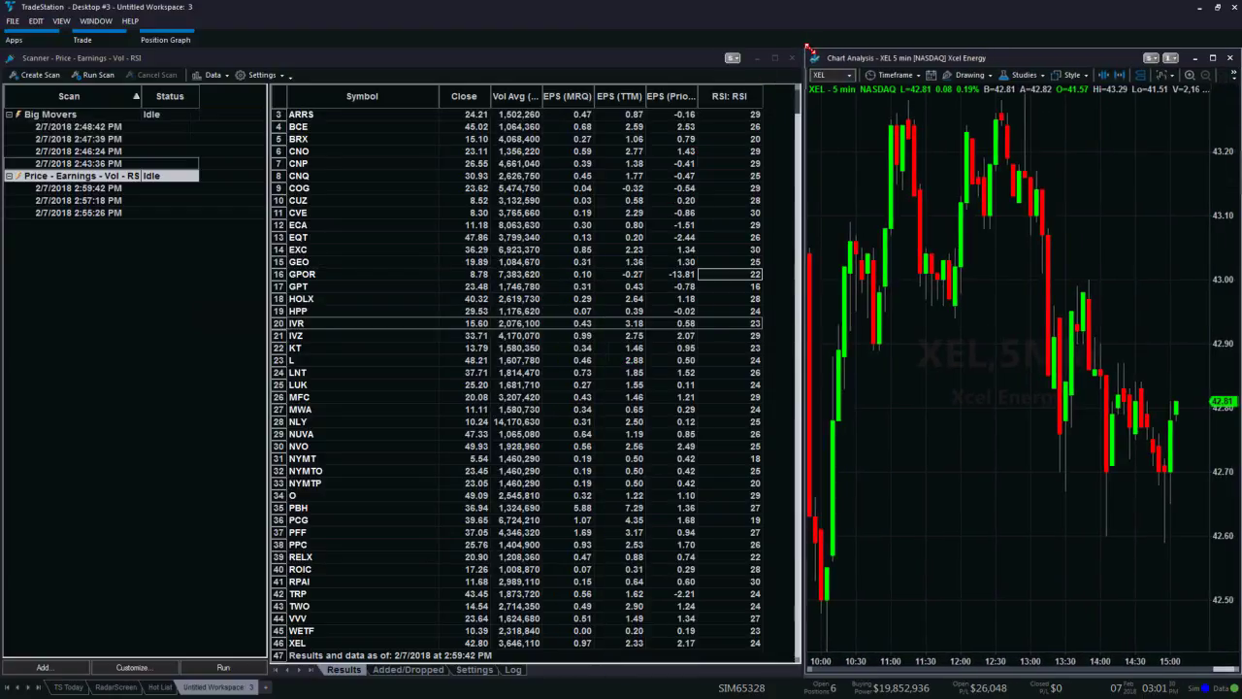
Add the RSI indicator to the XEL chart and change the chart's interval to Daily.
{"action": "left_click", "coordinate": [1024, 76]}
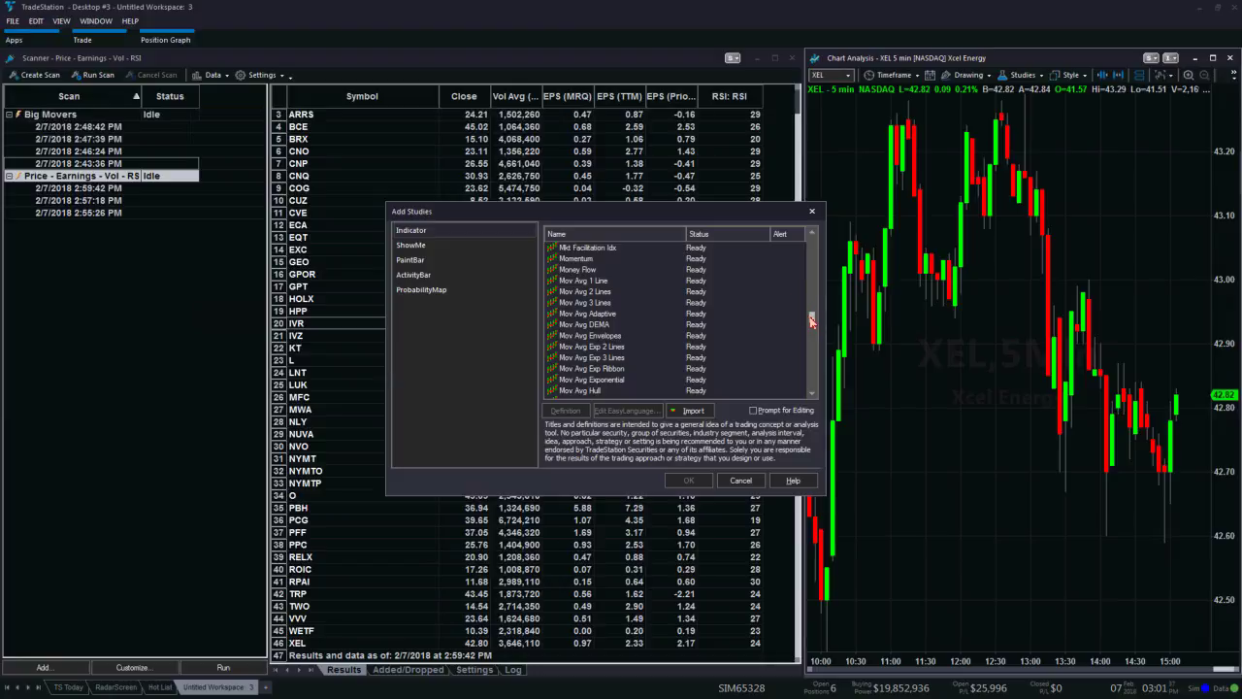
{"action": "left_click_drag", "start_coordinate": [807, 315], "coordinate": [810, 372]}
{"action": "scroll", "coordinate": [621, 320], "scroll_direction": "up", "scroll_amount": 7}
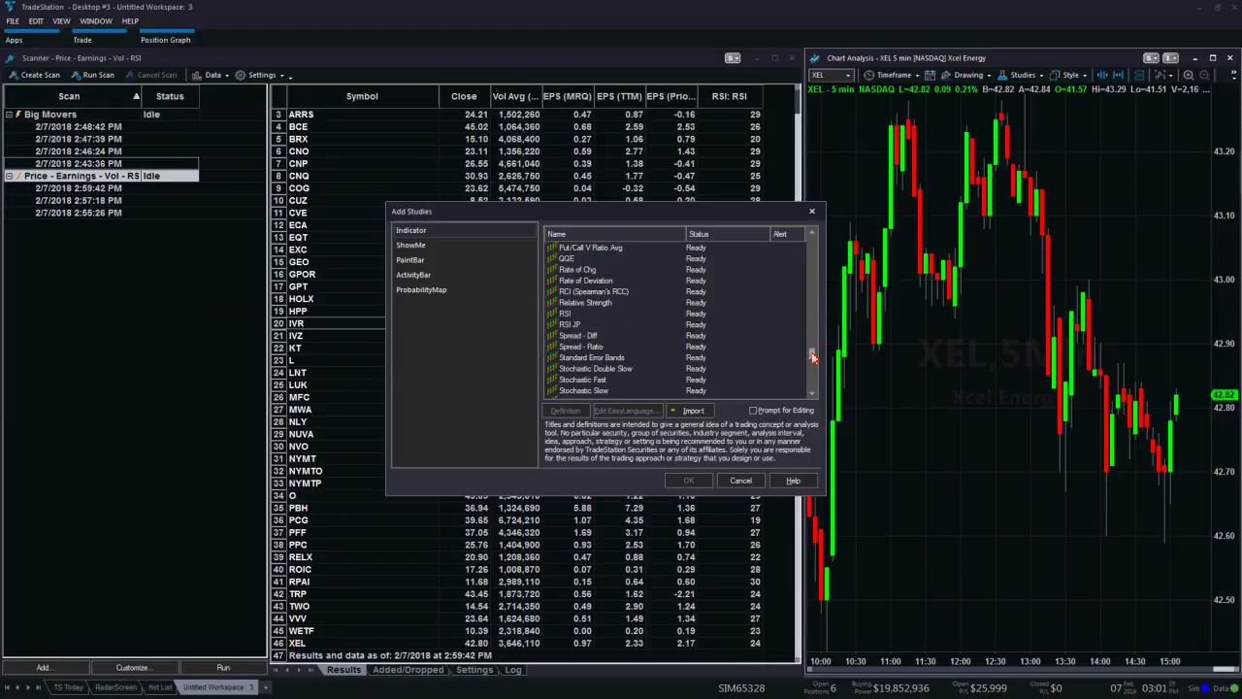
{"action": "left_click", "coordinate": [576, 335]}
{"action": "left_click", "coordinate": [687, 480]}
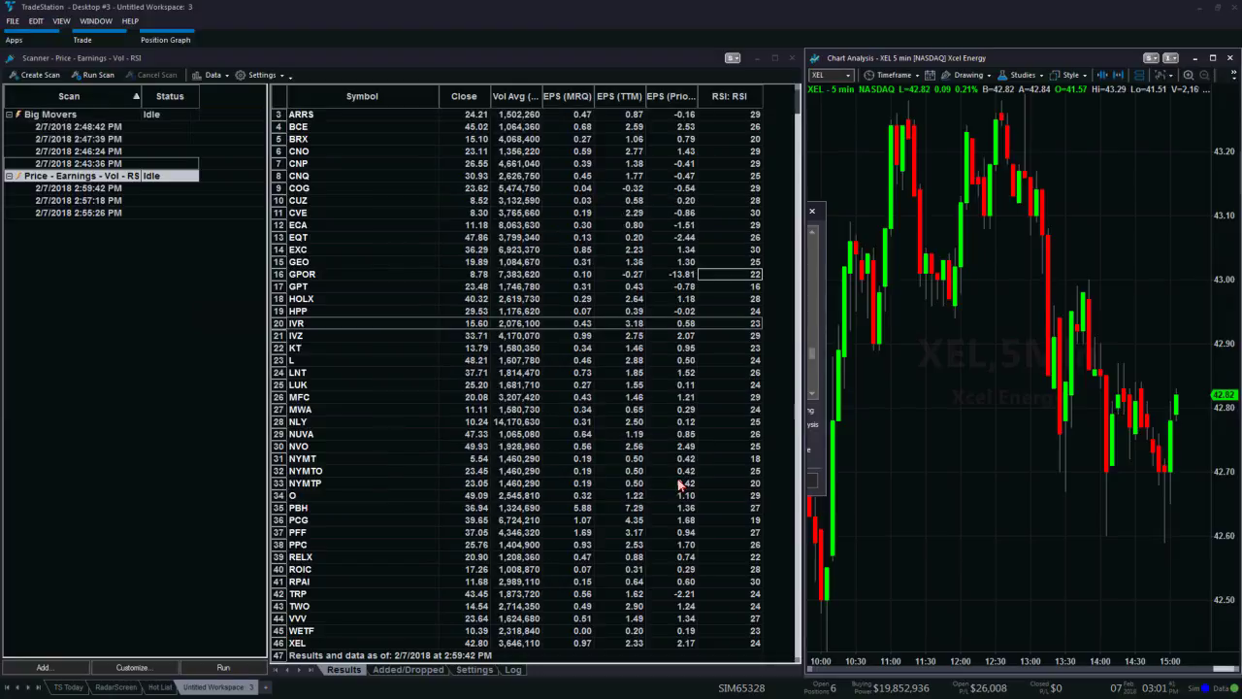
{"action": "left_click", "coordinate": [898, 75]}
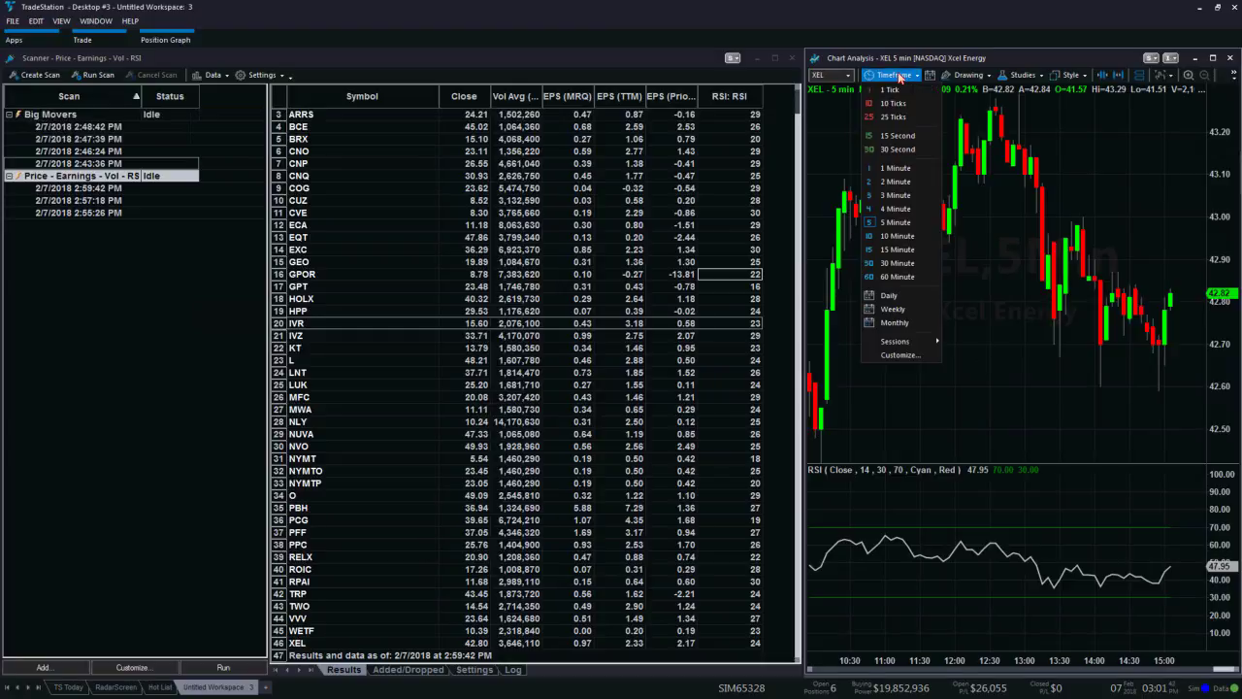
{"action": "left_click", "coordinate": [889, 295]}
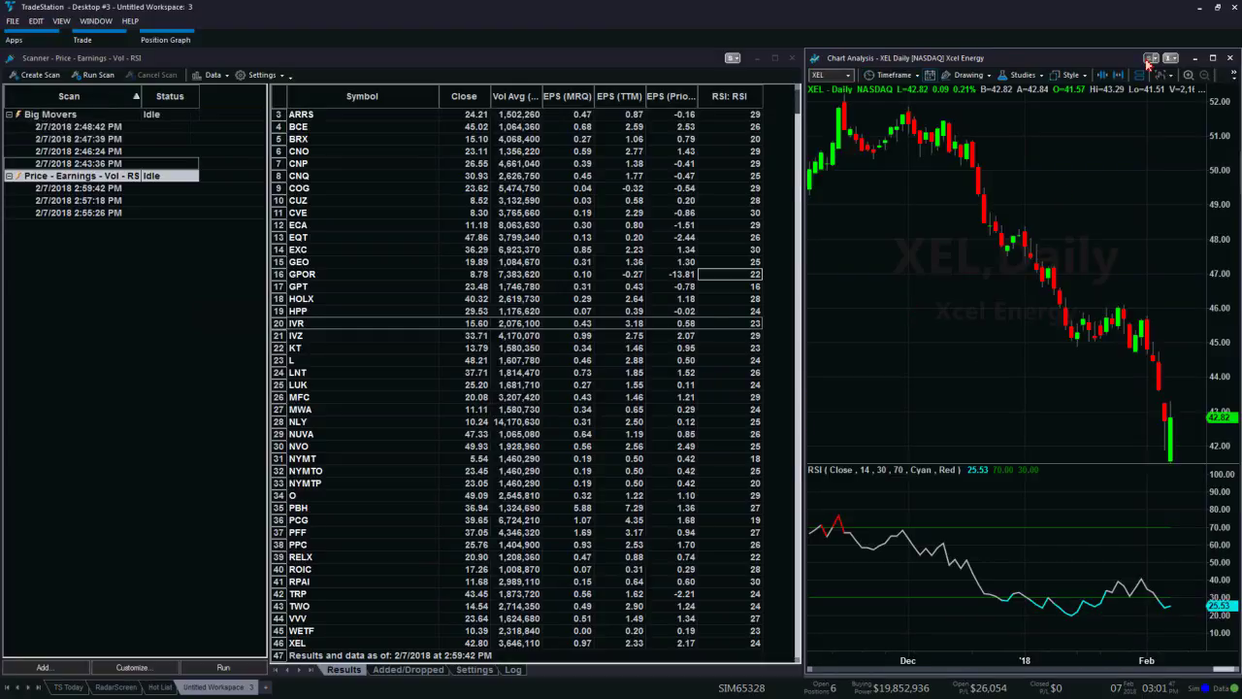
Link the chart and scanner windows by symbol with the green link and load ACRE from the scan results into the chart.
{"action": "left_click", "coordinate": [1150, 58]}
{"action": "left_click", "coordinate": [733, 58]}
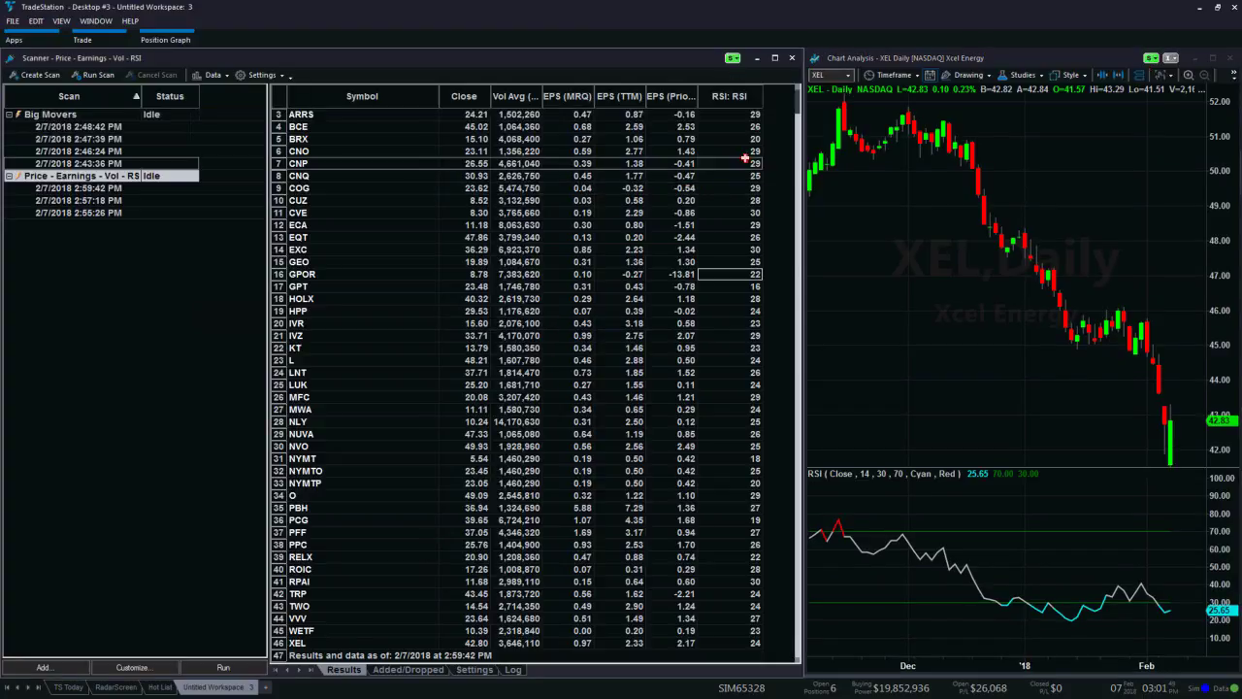
{"action": "left_click_drag", "start_coordinate": [796, 128], "coordinate": [798, 101]}
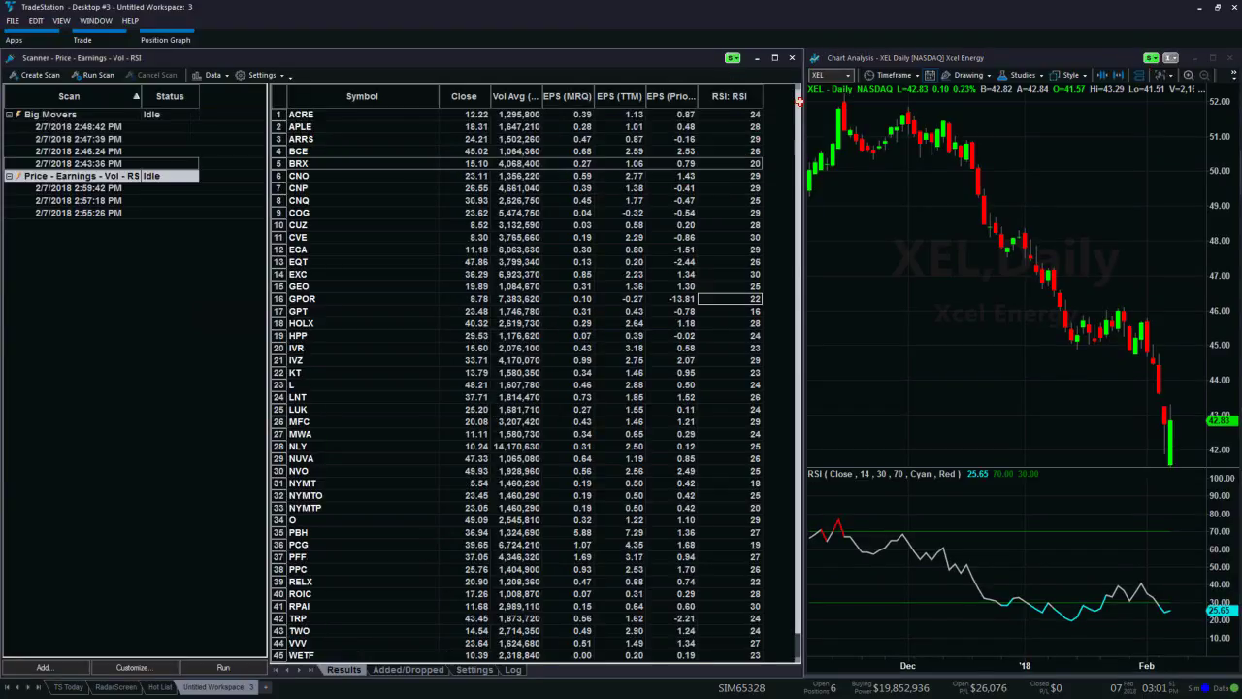
{"action": "left_click", "coordinate": [330, 116]}
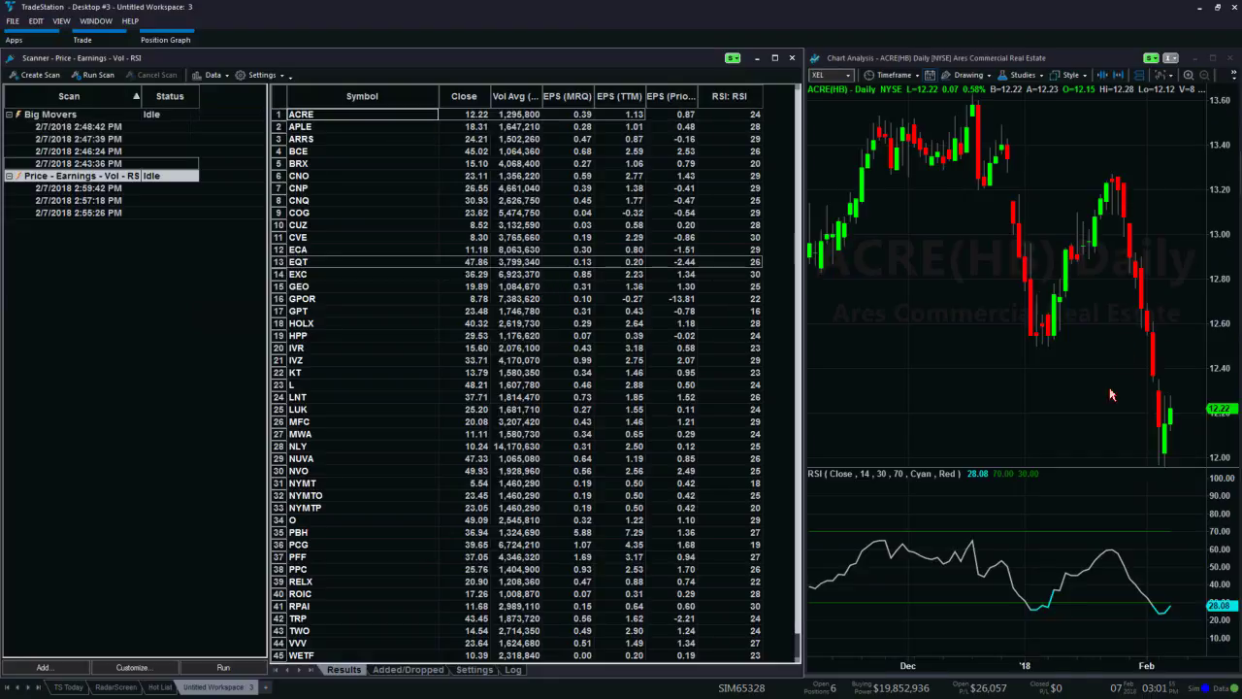
Examine the latest daily bars and RSI line on the ACRE chart against the RSI value in the scan results.
{"action": "left_click", "coordinate": [1111, 394]}
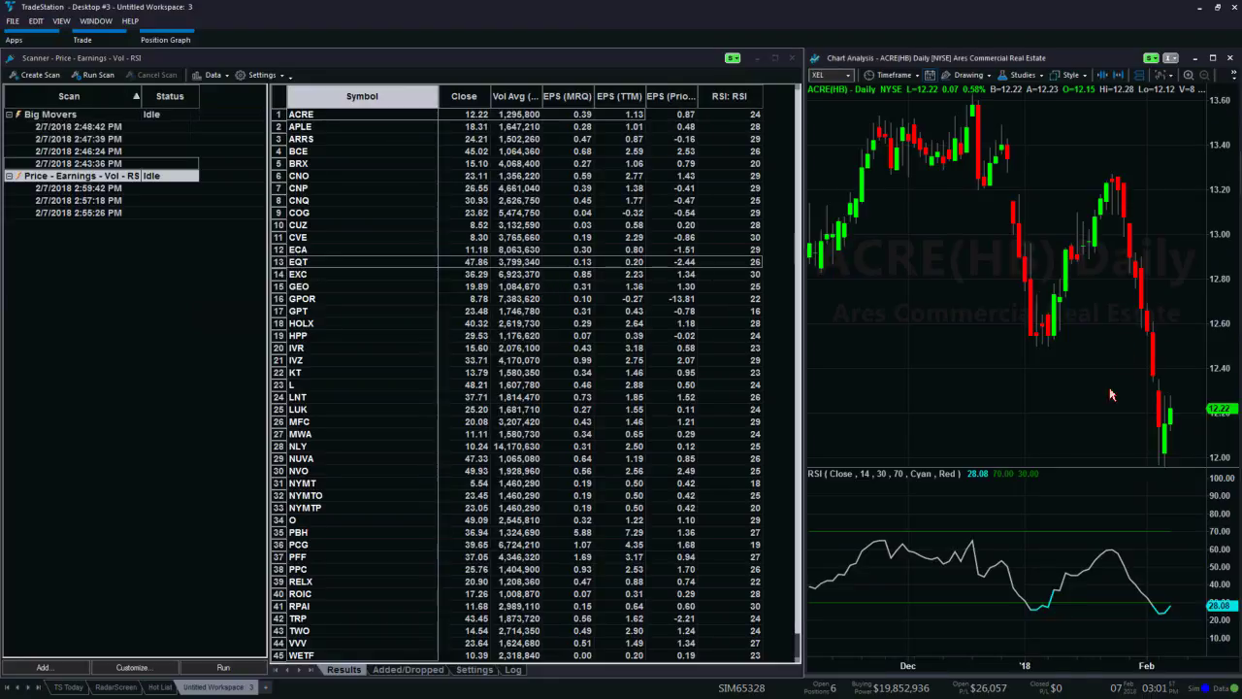
{"action": "scroll", "coordinate": [1111, 394], "scroll_direction": "up", "scroll_amount": 6}
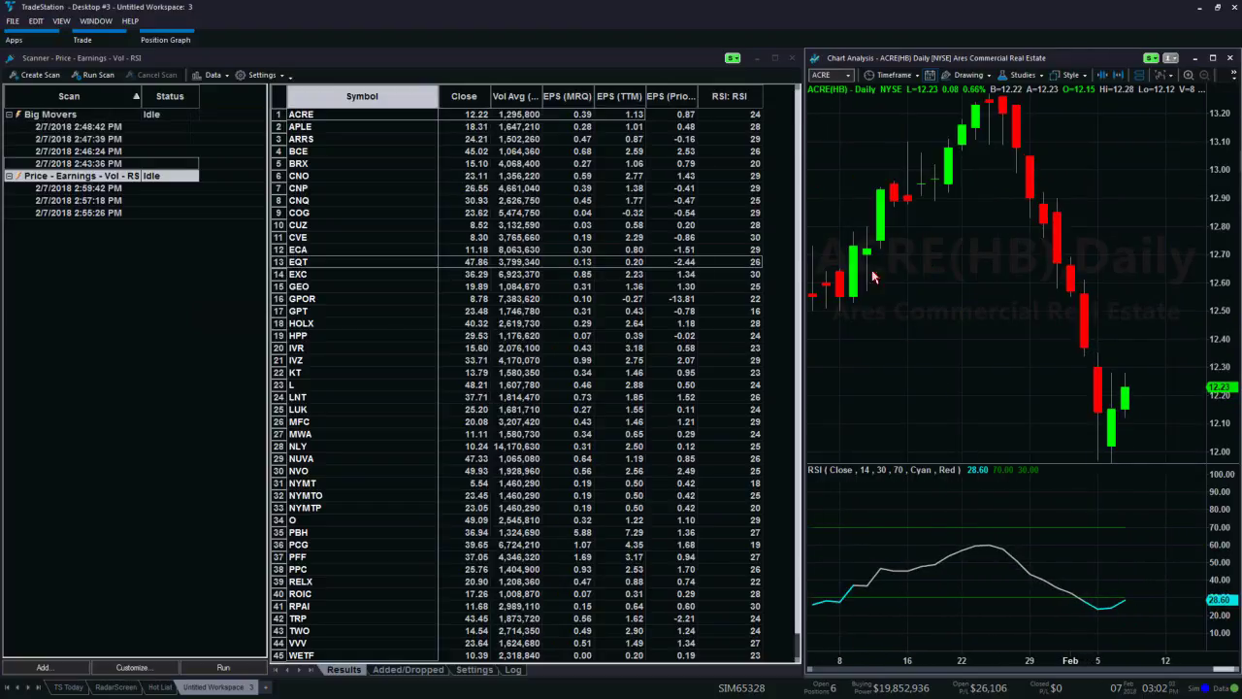
{"action": "left_click", "coordinate": [742, 115]}
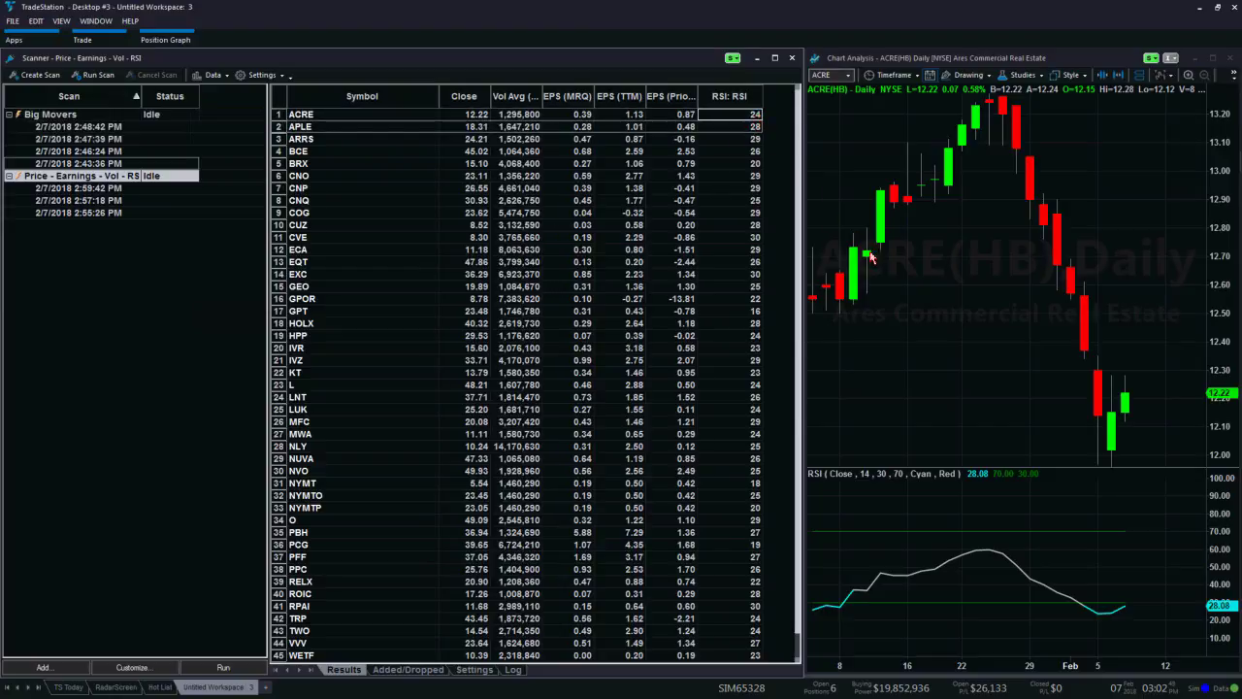
{"action": "left_click", "coordinate": [1138, 509]}
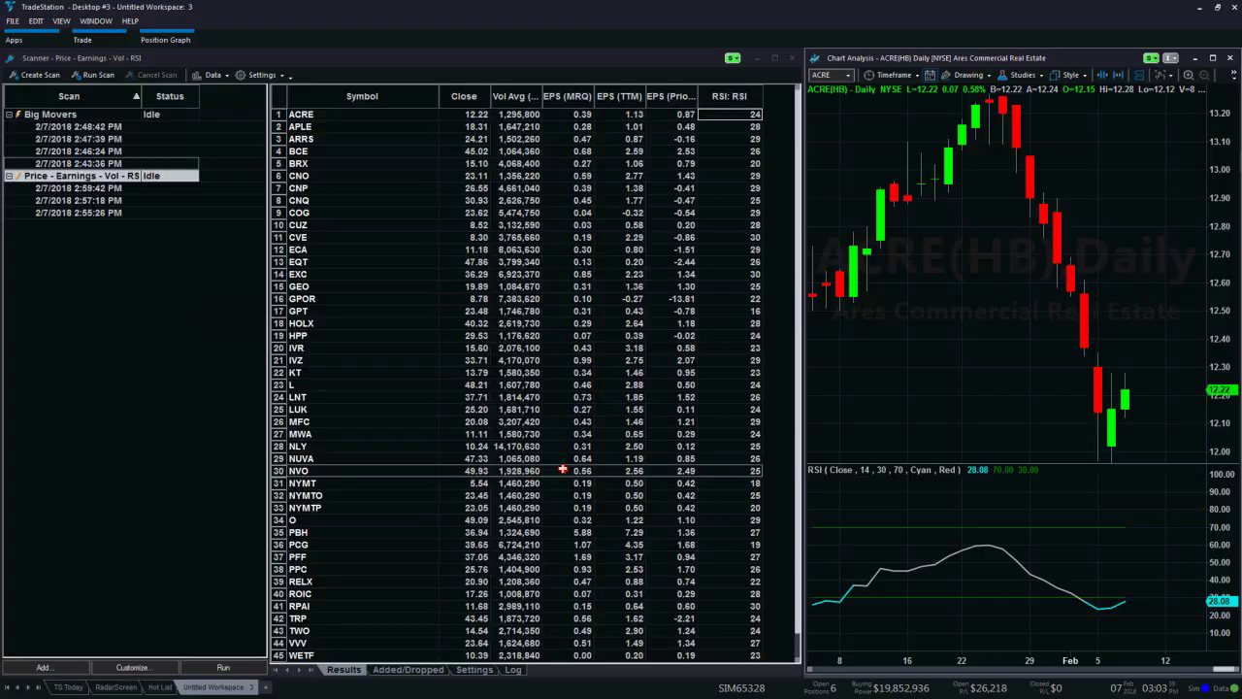
Customize the Price - Earnings - Vol - RSI scan by switching the RSI criterion's output to Alert and disabling that criterion.
{"action": "left_click", "coordinate": [132, 666]}
{"action": "left_click", "coordinate": [623, 260]}
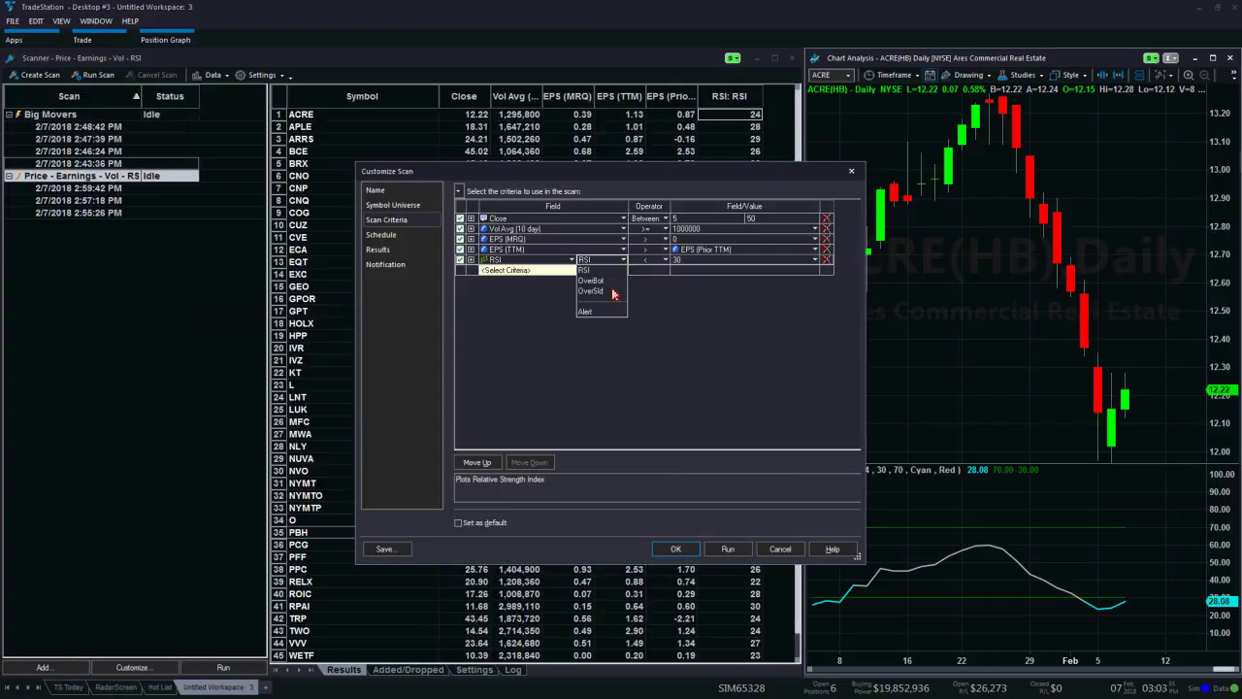
{"action": "left_click", "coordinate": [606, 312]}
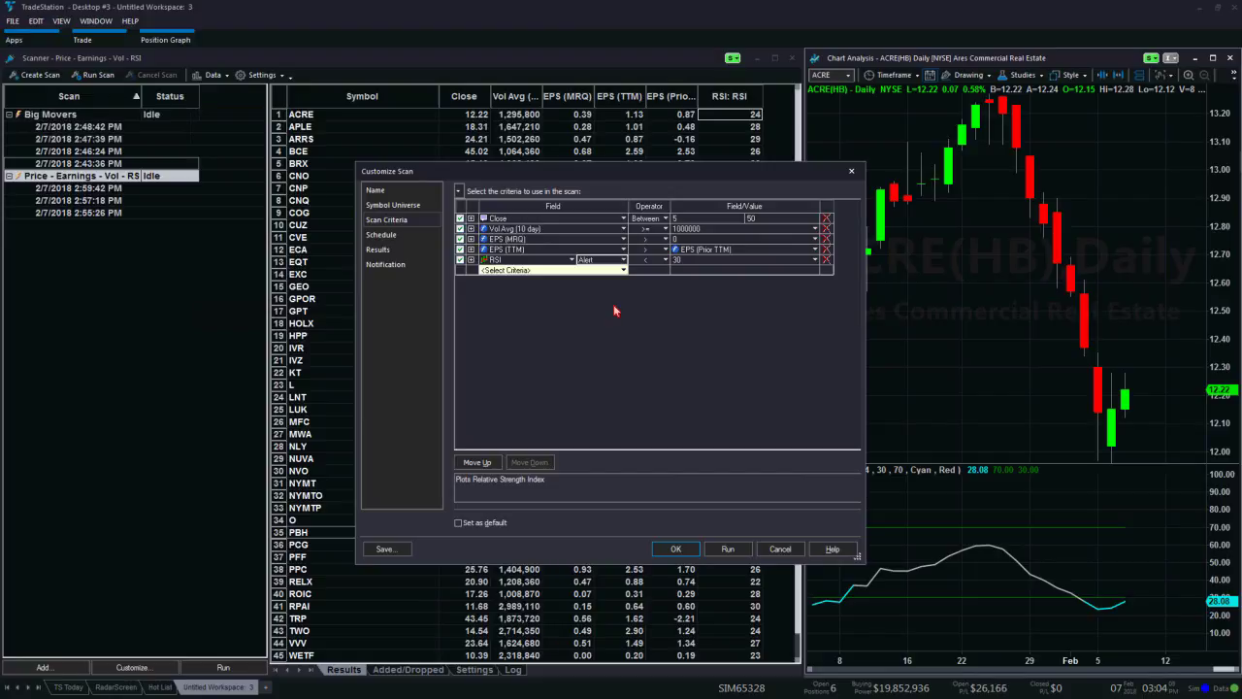
{"action": "left_click", "coordinate": [462, 263]}
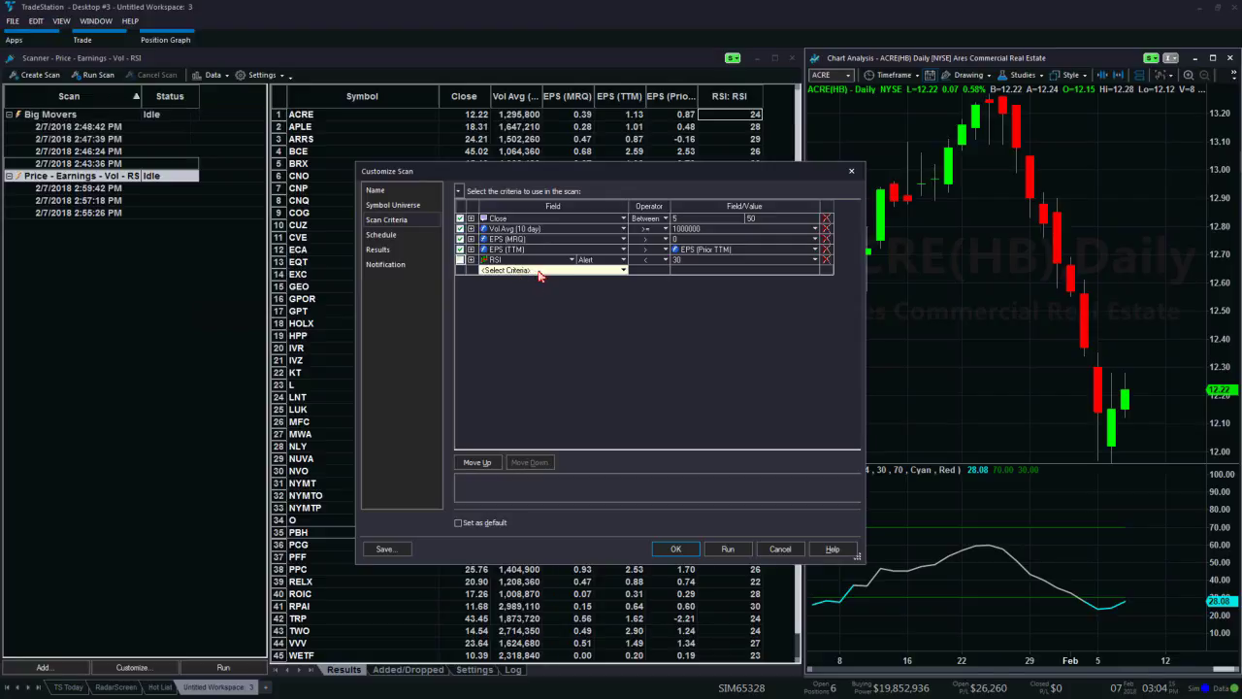
Add the Mov Avg Exp 2 Lines indicator as a new scan criterion.
{"action": "left_click", "coordinate": [624, 270]}
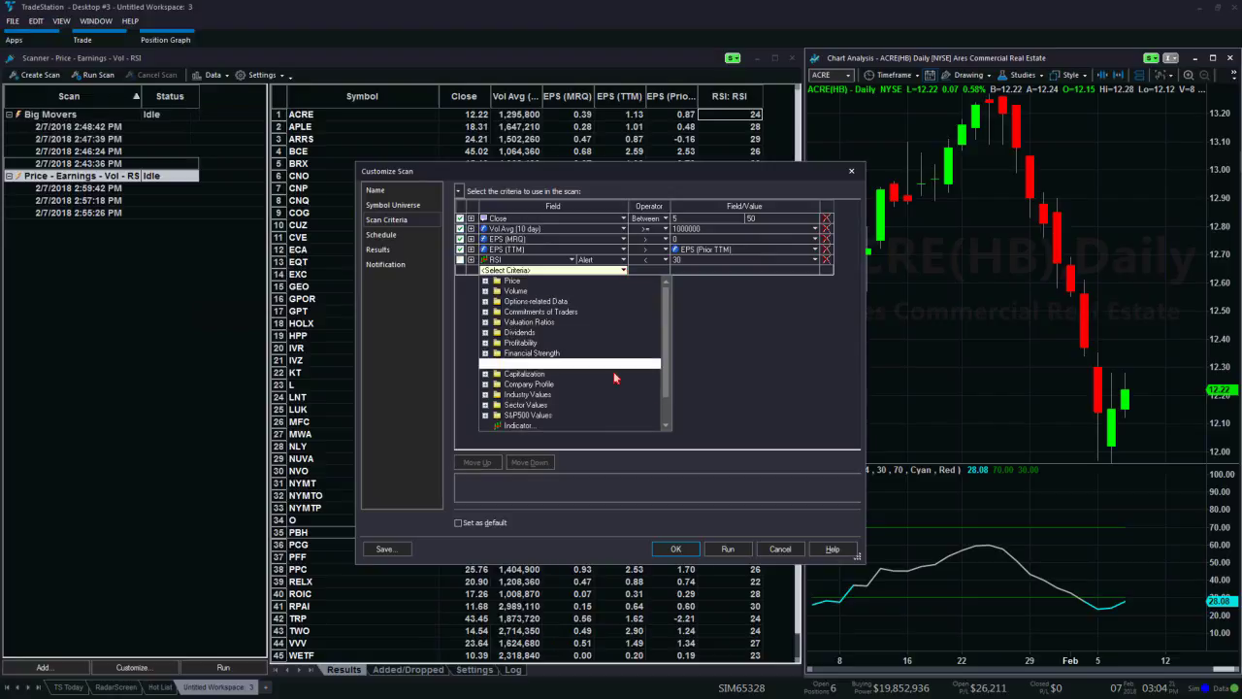
{"action": "left_click", "coordinate": [549, 427]}
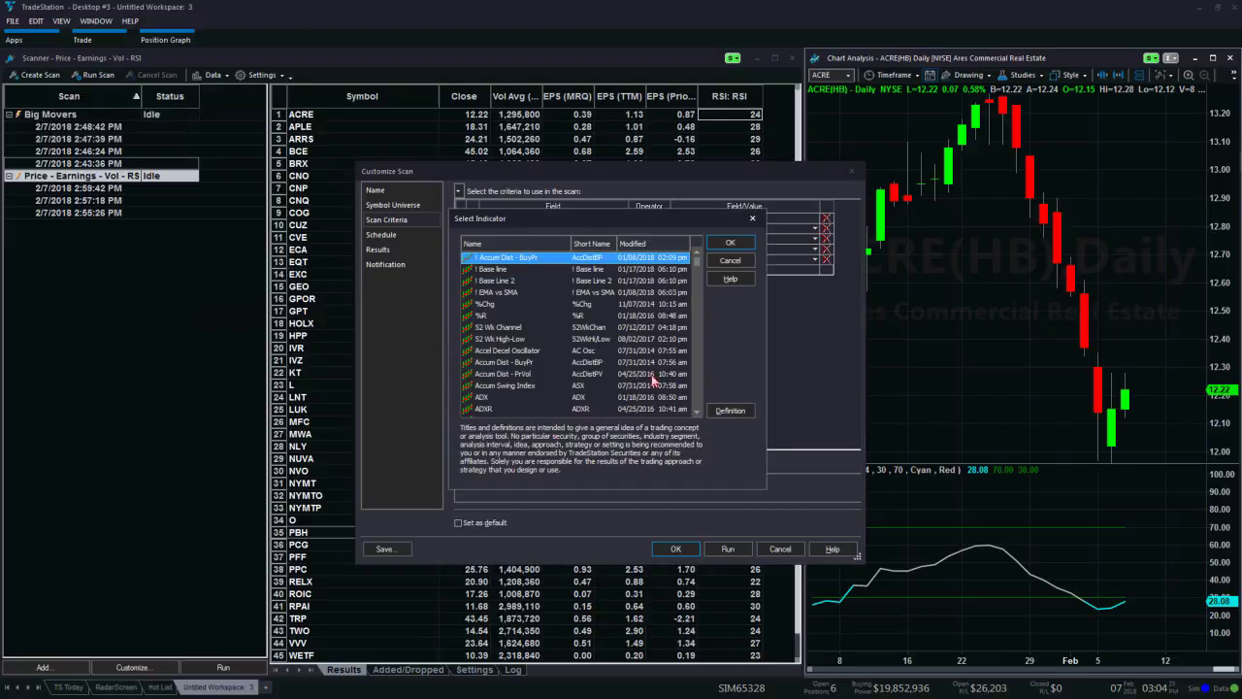
{"action": "left_click", "coordinate": [545, 365]}
{"action": "scroll", "coordinate": [544, 367], "scroll_direction": "down", "scroll_amount": 1}
{"action": "scroll", "coordinate": [543, 367], "scroll_direction": "down", "scroll_amount": 1}
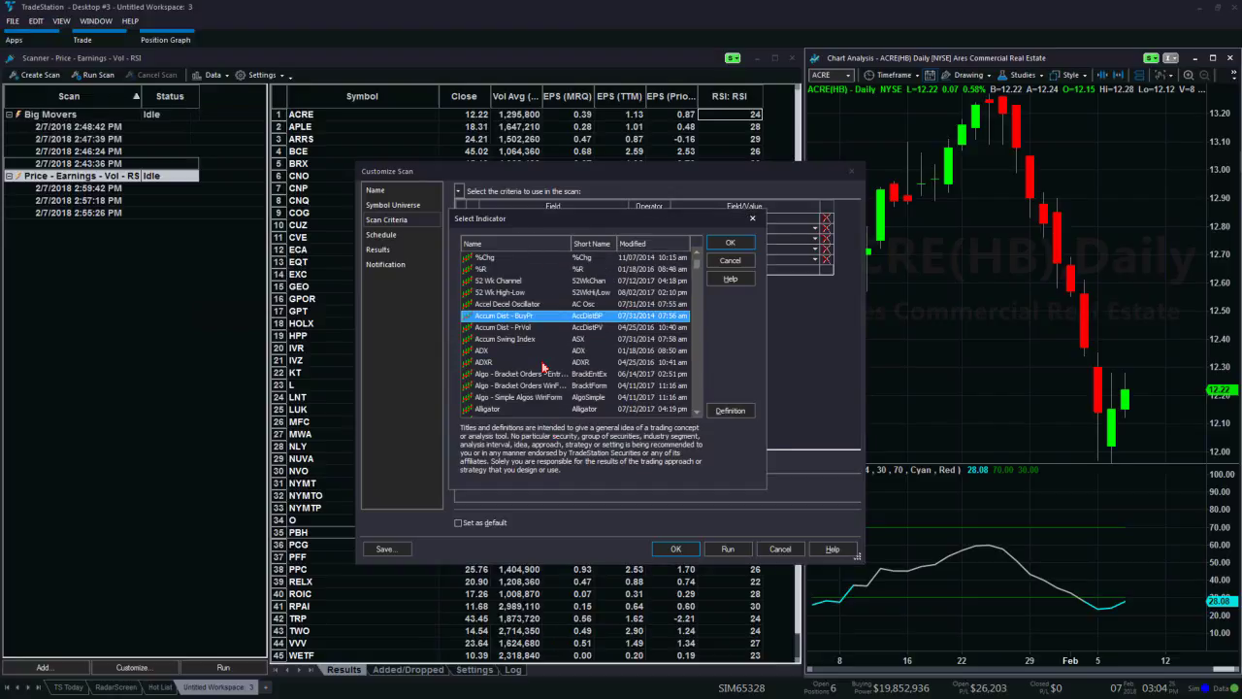
{"action": "scroll", "coordinate": [543, 366], "scroll_direction": "down", "scroll_amount": 20}
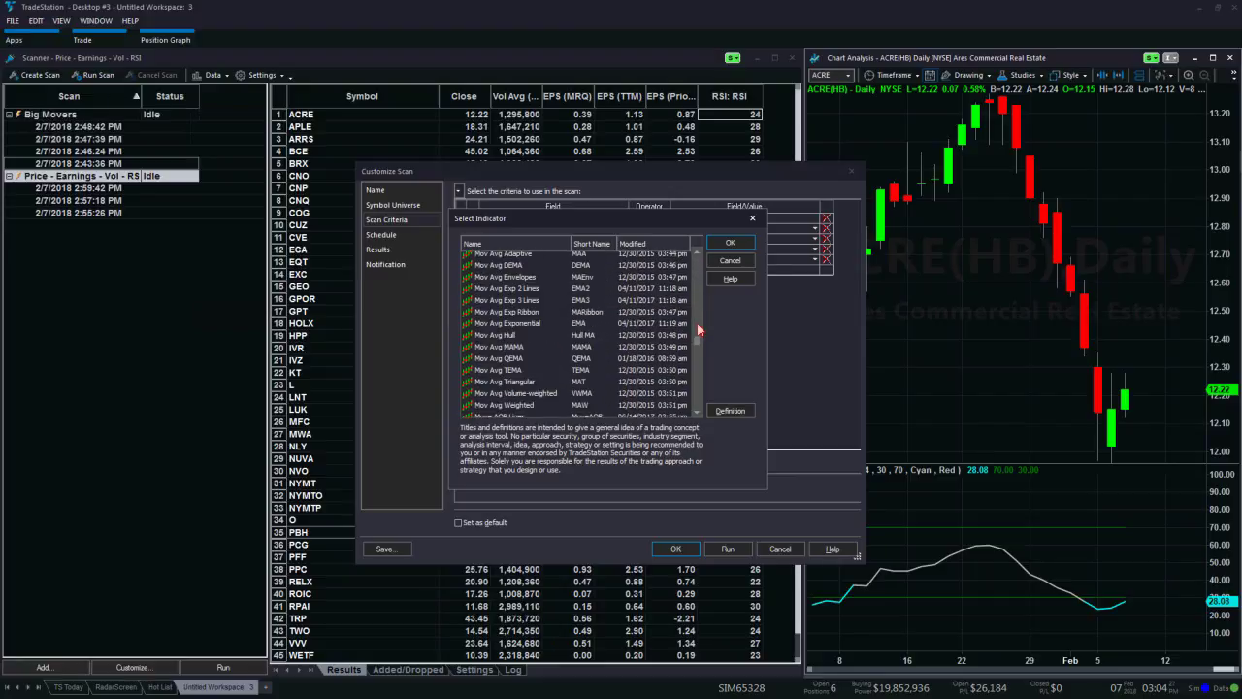
{"action": "scroll", "coordinate": [694, 331], "scroll_direction": "up", "scroll_amount": 6}
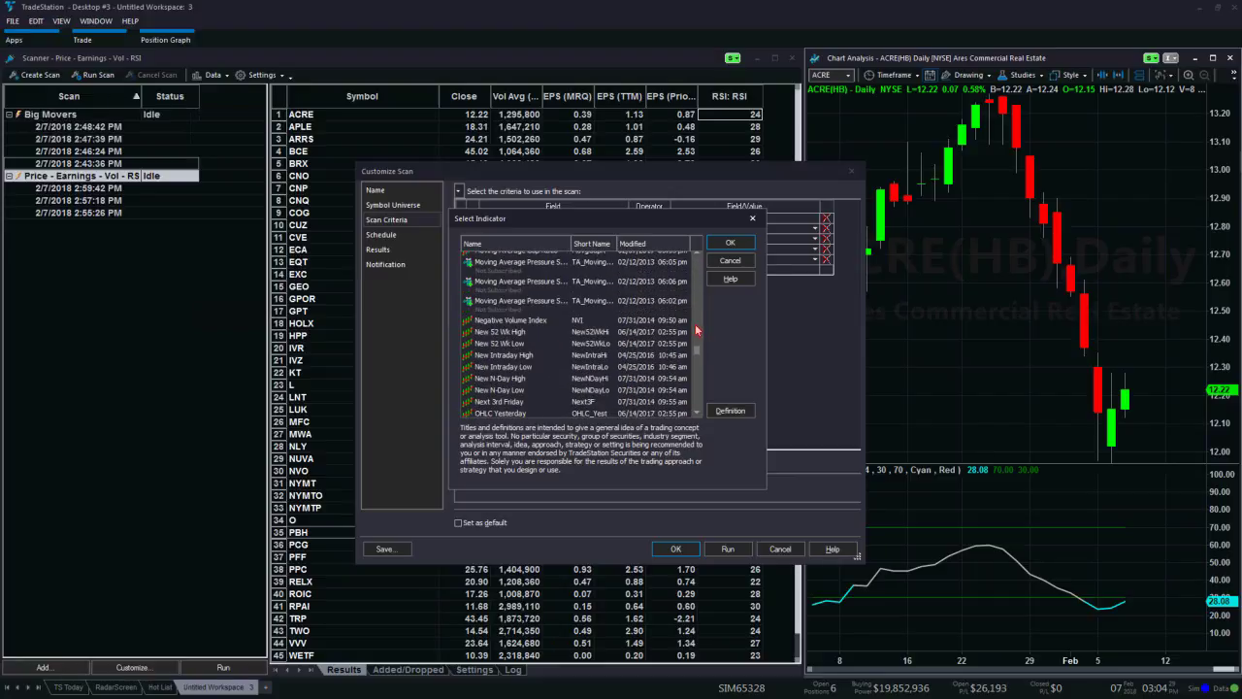
{"action": "scroll", "coordinate": [695, 331], "scroll_direction": "up", "scroll_amount": 3}
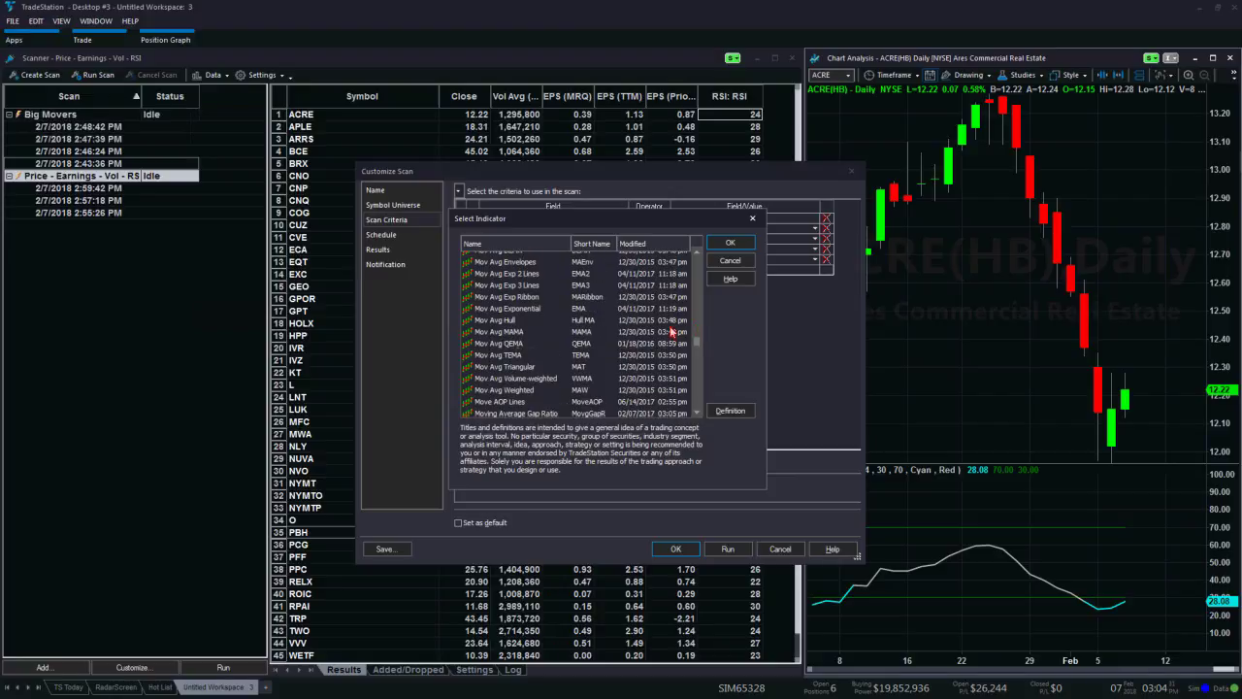
{"action": "left_click", "coordinate": [532, 309]}
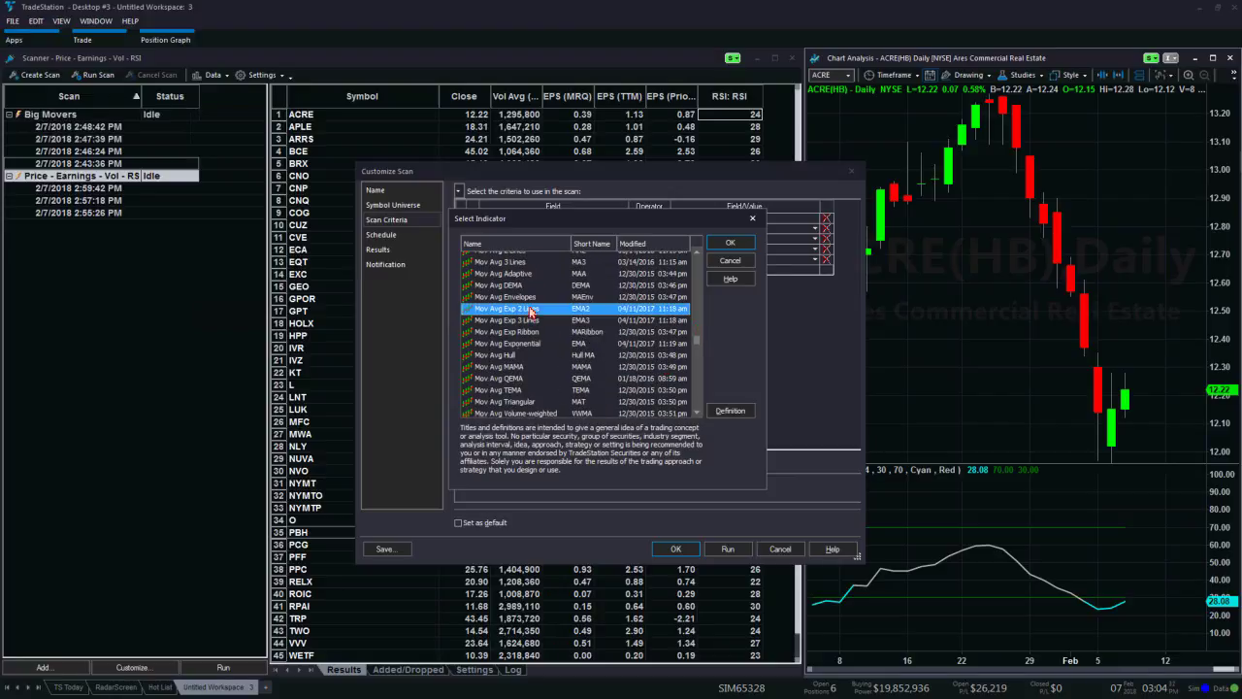
{"action": "left_click", "coordinate": [731, 242]}
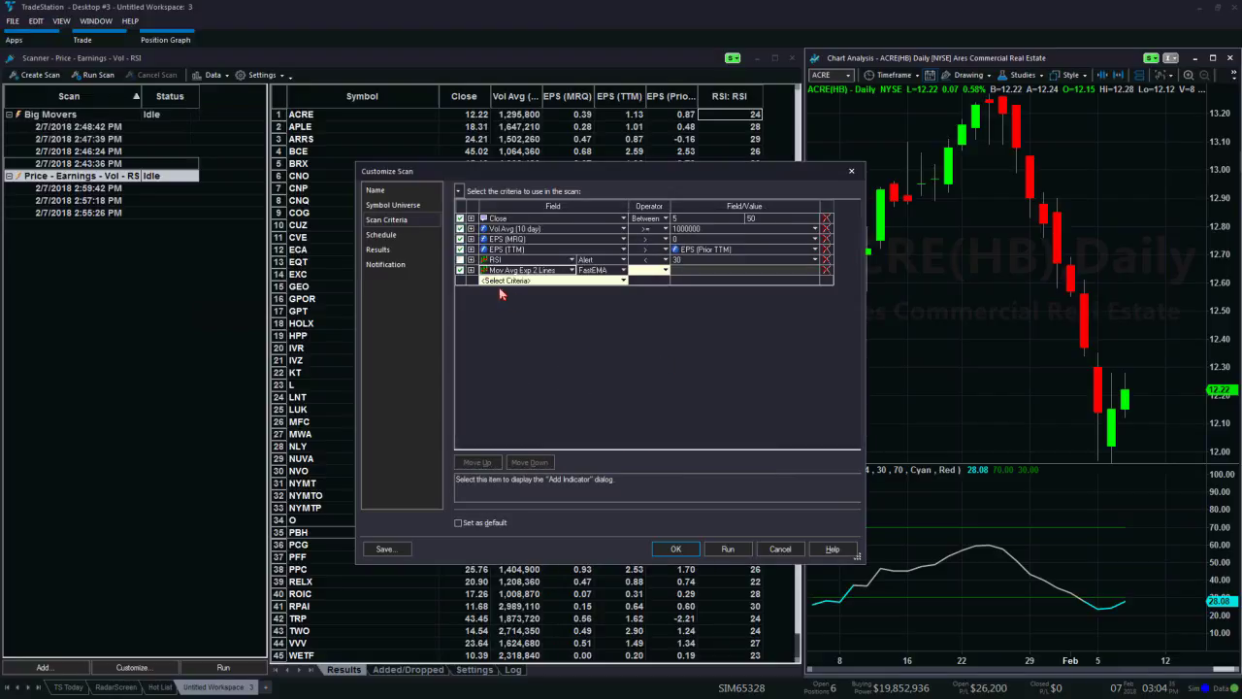
Set the interval of the Mov Avg Exp 2 Lines criterion to 5 Minute.
{"action": "left_click", "coordinate": [471, 270]}
{"action": "left_click", "coordinate": [623, 343]}
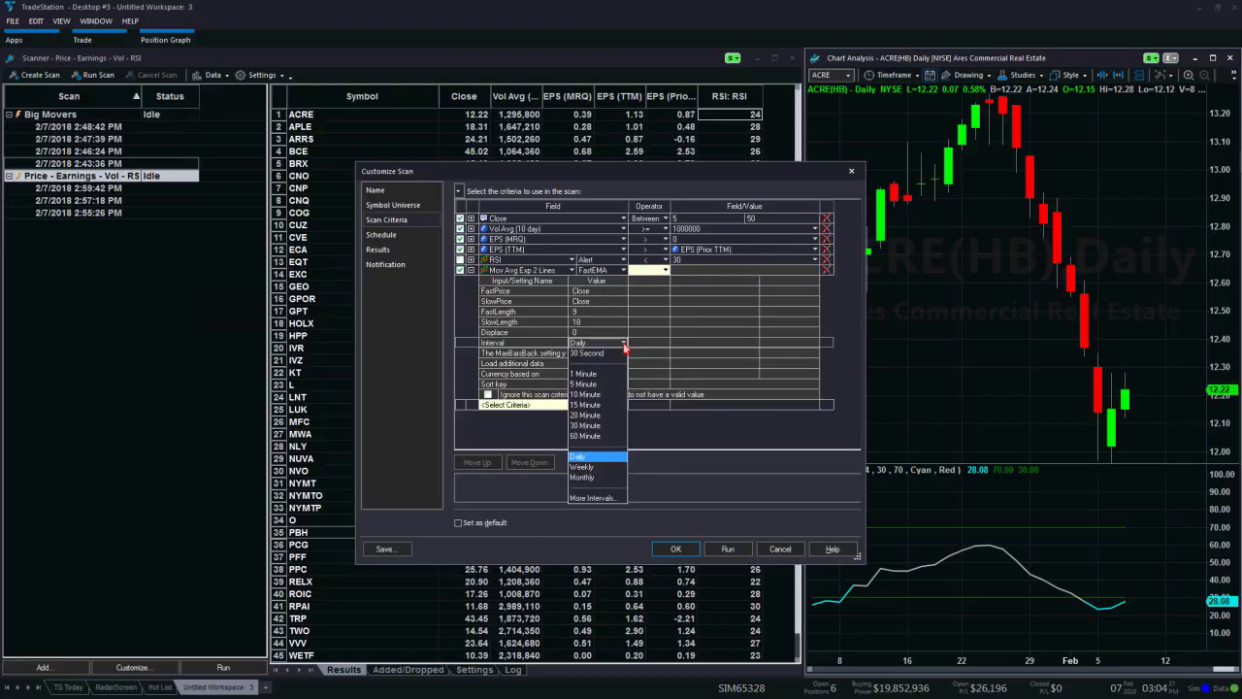
{"action": "left_click", "coordinate": [601, 383]}
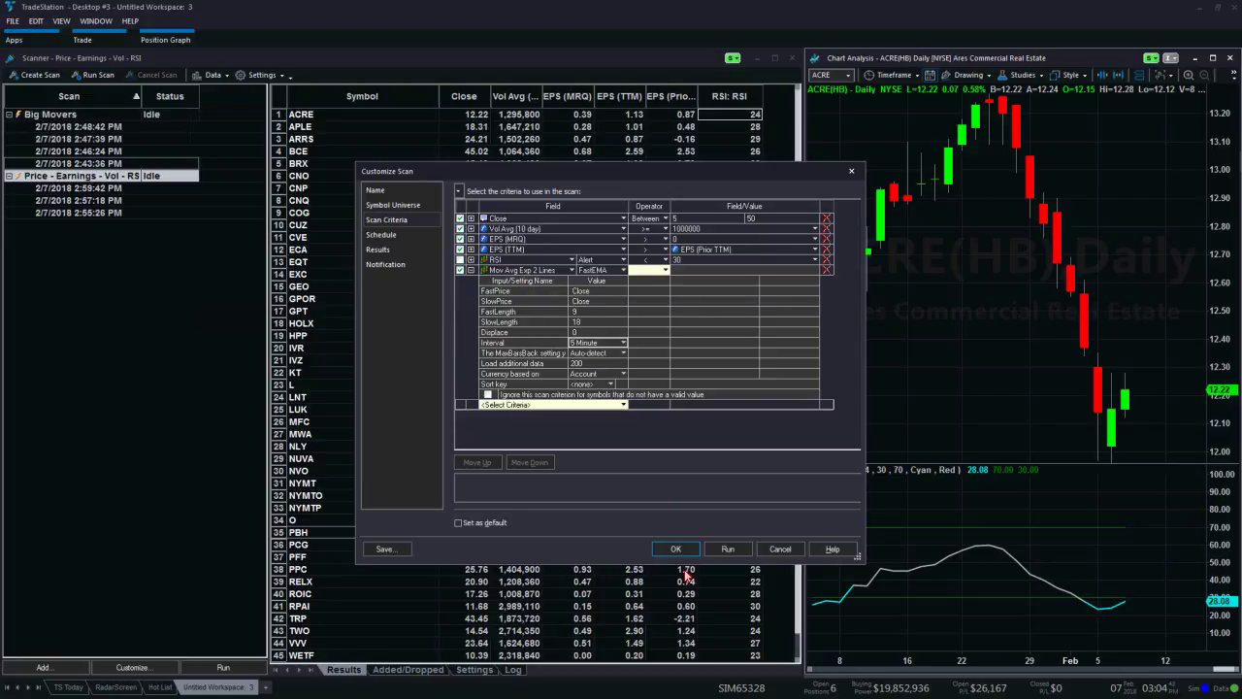
{"action": "left_click", "coordinate": [471, 270]}
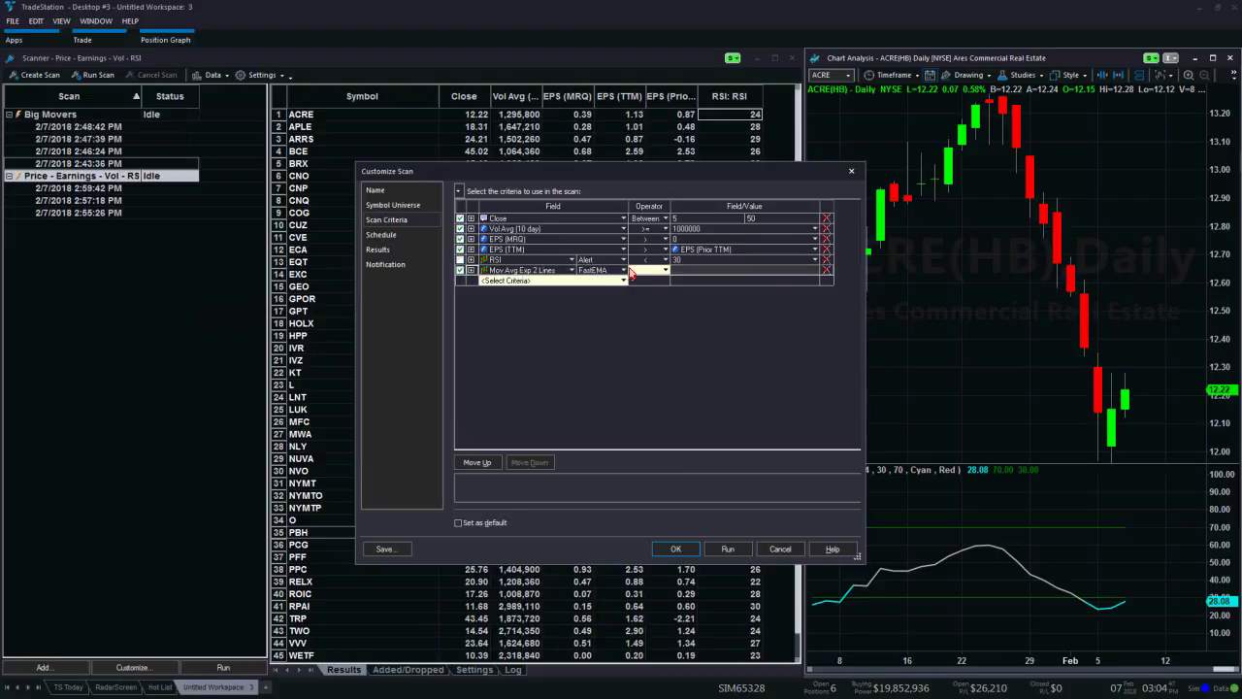
Set the Mov Avg Exp 2 Lines criterion's output to Alert and its operator to True.
{"action": "left_click", "coordinate": [623, 271]}
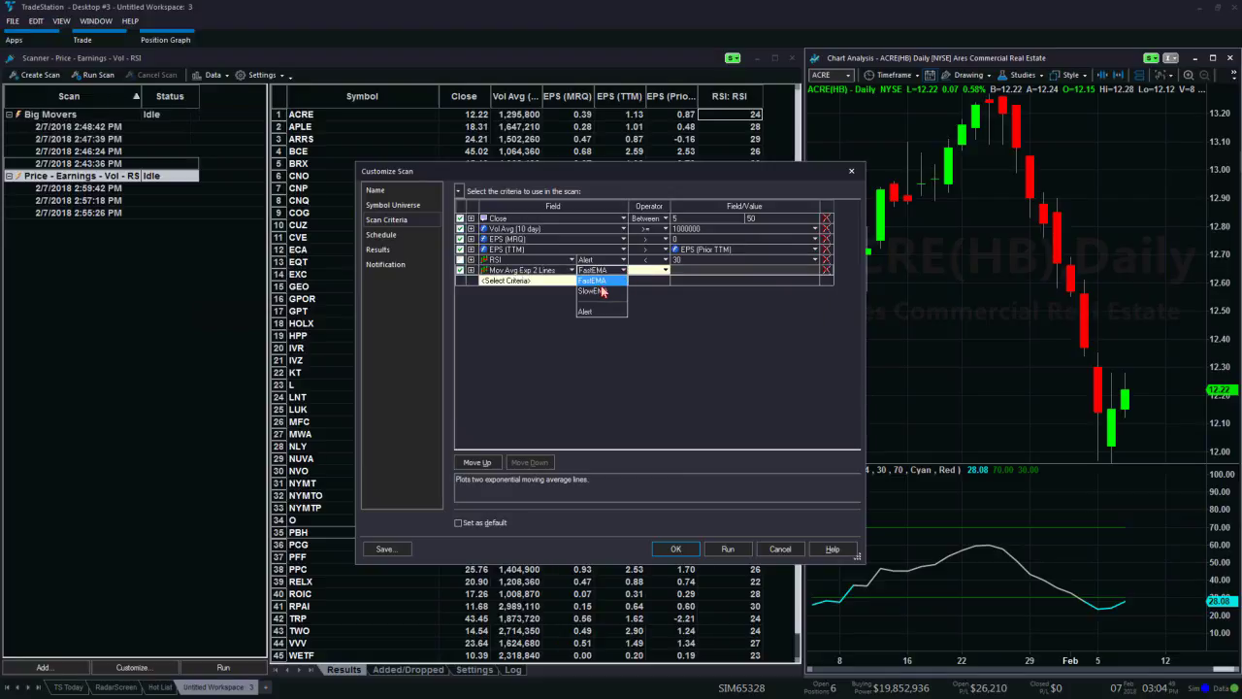
{"action": "left_click", "coordinate": [592, 311]}
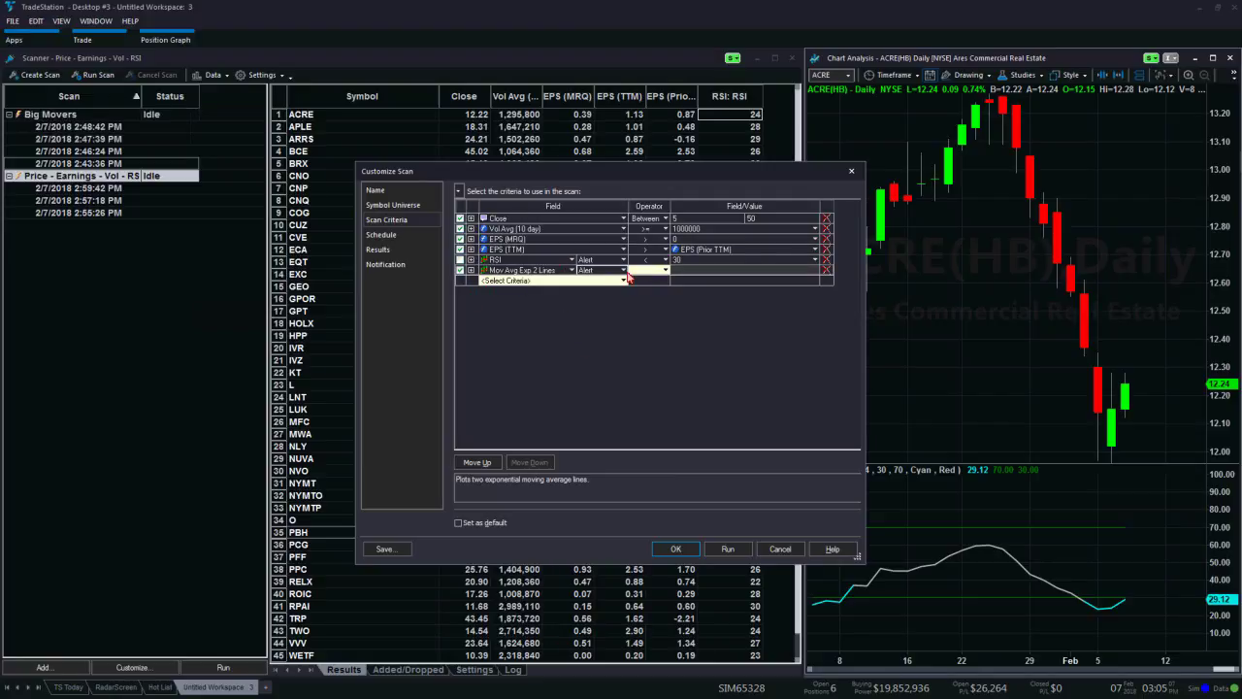
{"action": "left_click", "coordinate": [741, 552]}
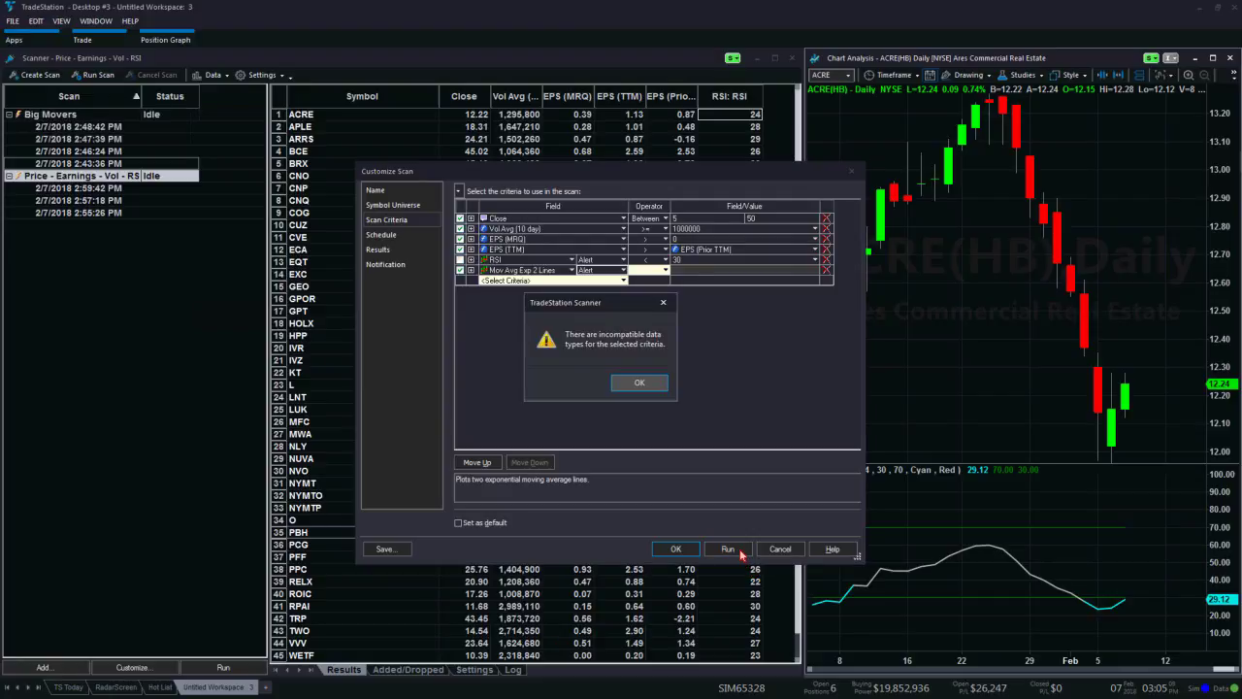
{"action": "left_click", "coordinate": [643, 382]}
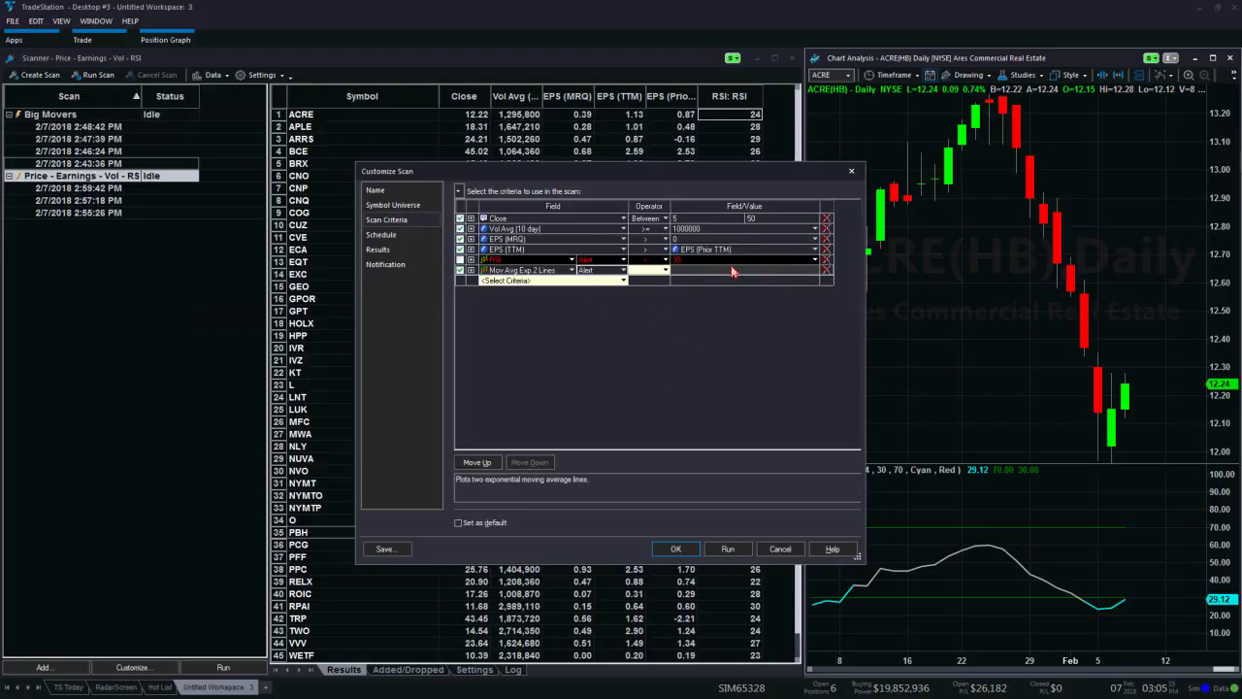
{"action": "left_click", "coordinate": [665, 271]}
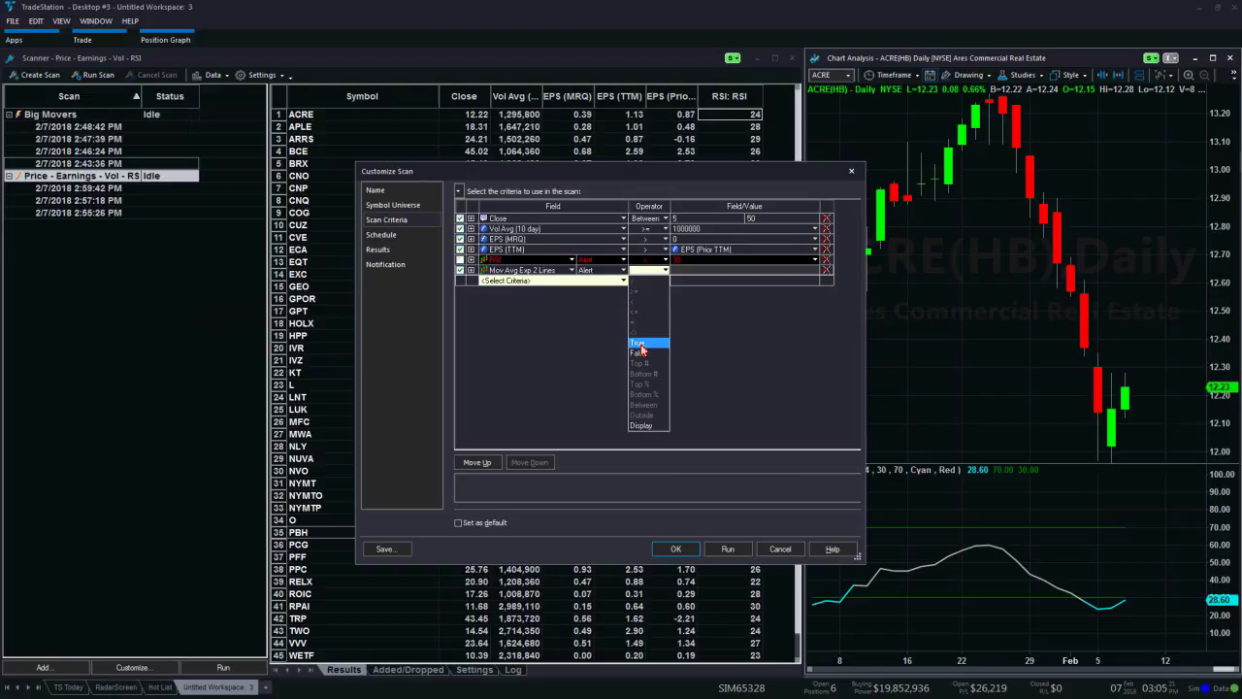
{"action": "left_click", "coordinate": [641, 345]}
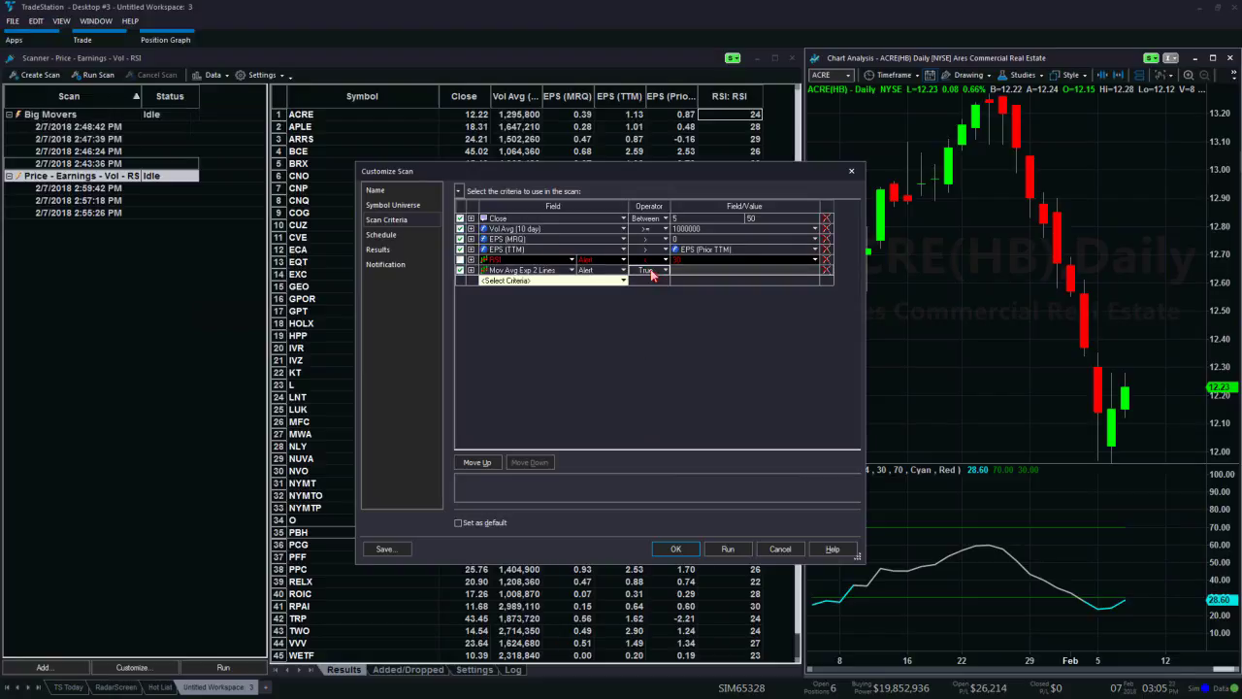
Delete the disabled RSI criterion from the scan and run the scan.
{"action": "left_click", "coordinate": [723, 549]}
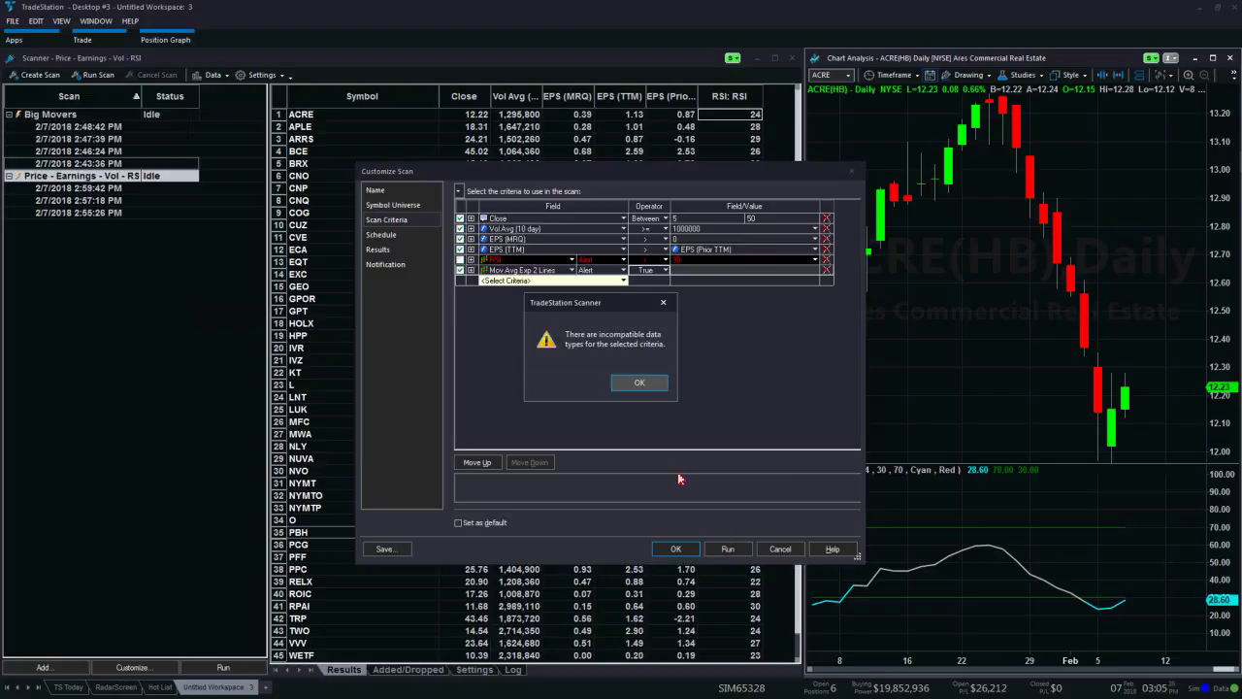
{"action": "left_click", "coordinate": [644, 383]}
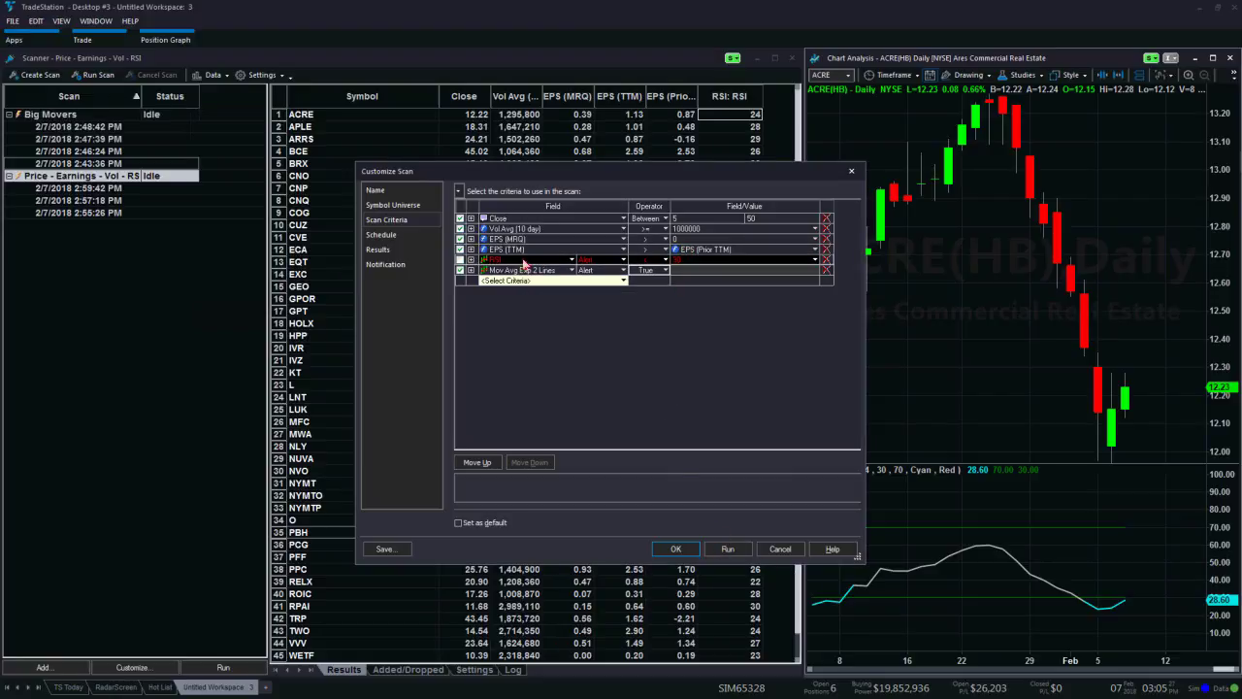
{"action": "left_click", "coordinate": [826, 260]}
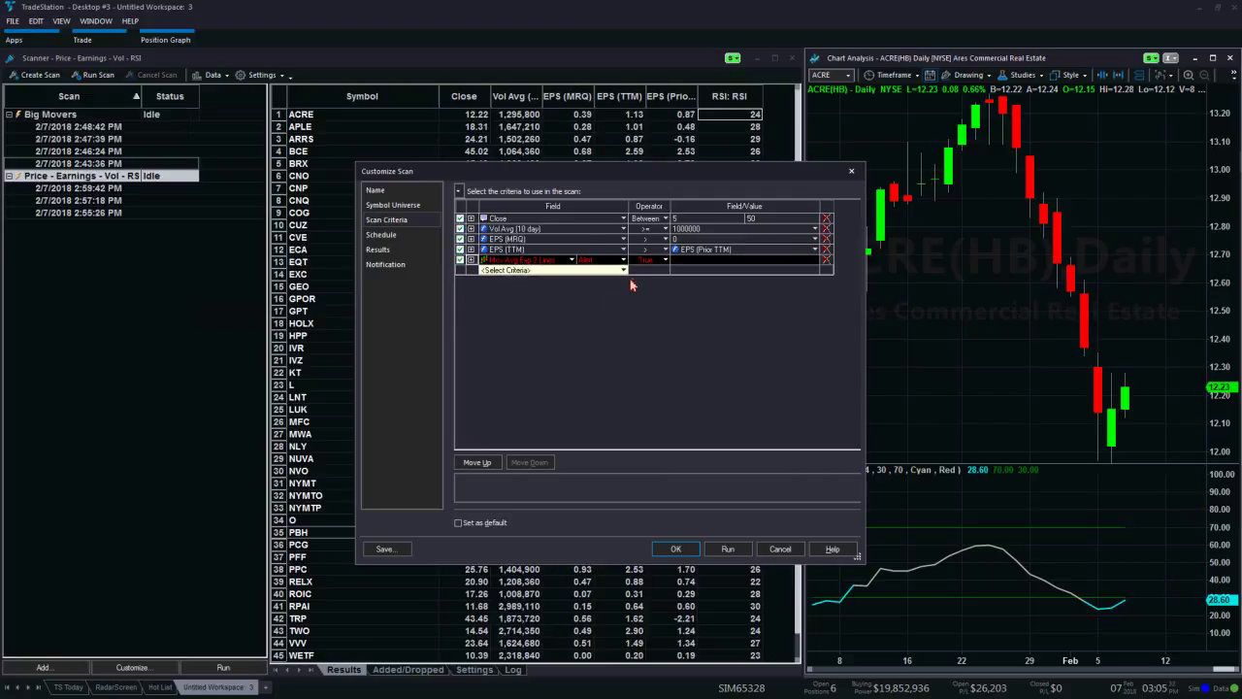
{"action": "left_click", "coordinate": [728, 549]}
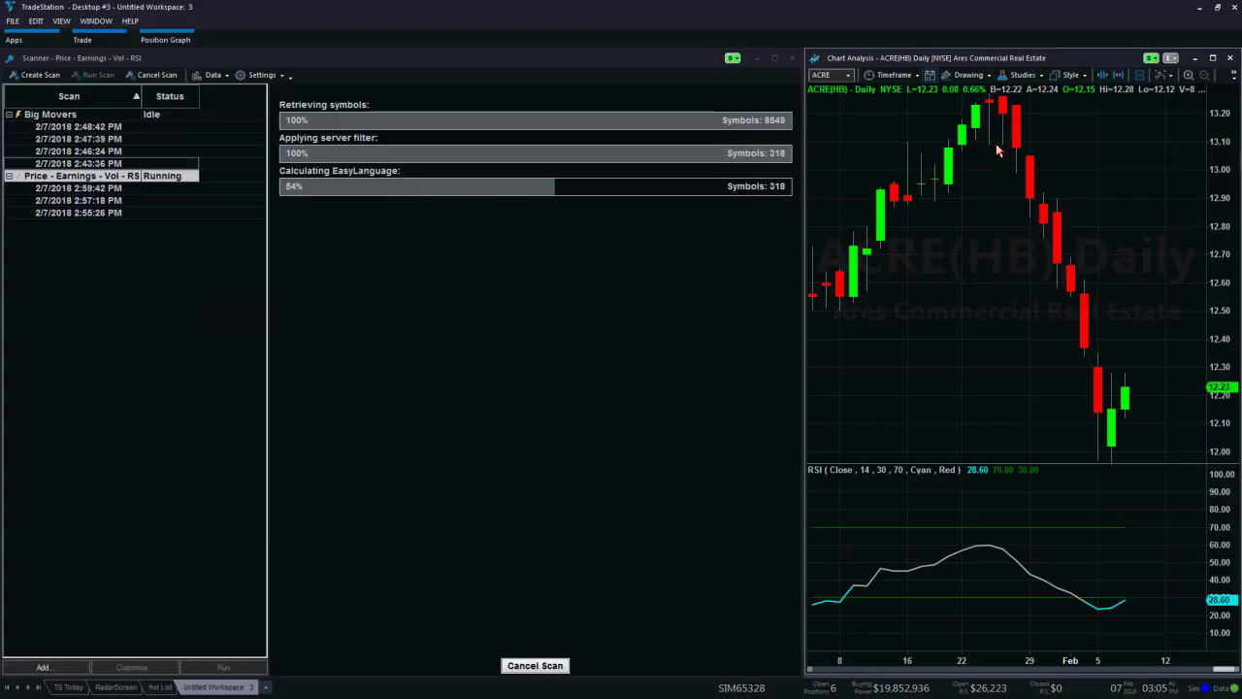
Add the Mov Avg Exp 2 Lines indicator to the ACRE chart.
{"action": "left_click", "coordinate": [1025, 75]}
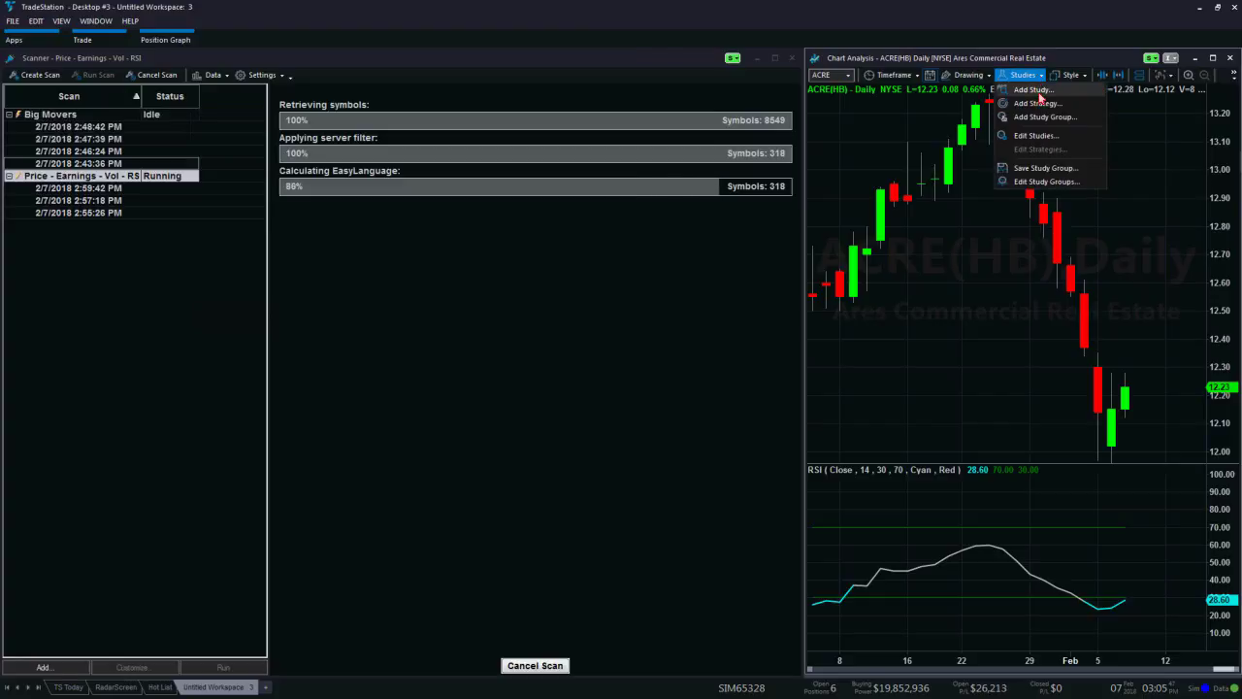
{"action": "left_click", "coordinate": [1035, 90]}
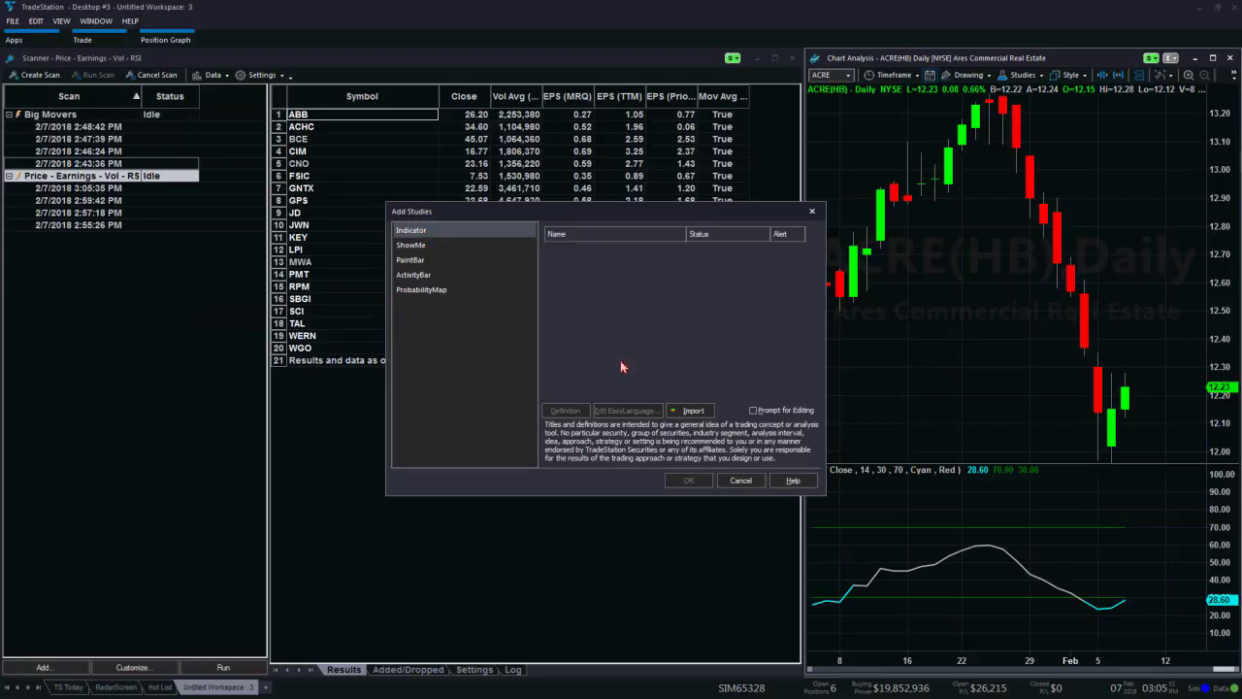
{"action": "left_click", "coordinate": [410, 243]}
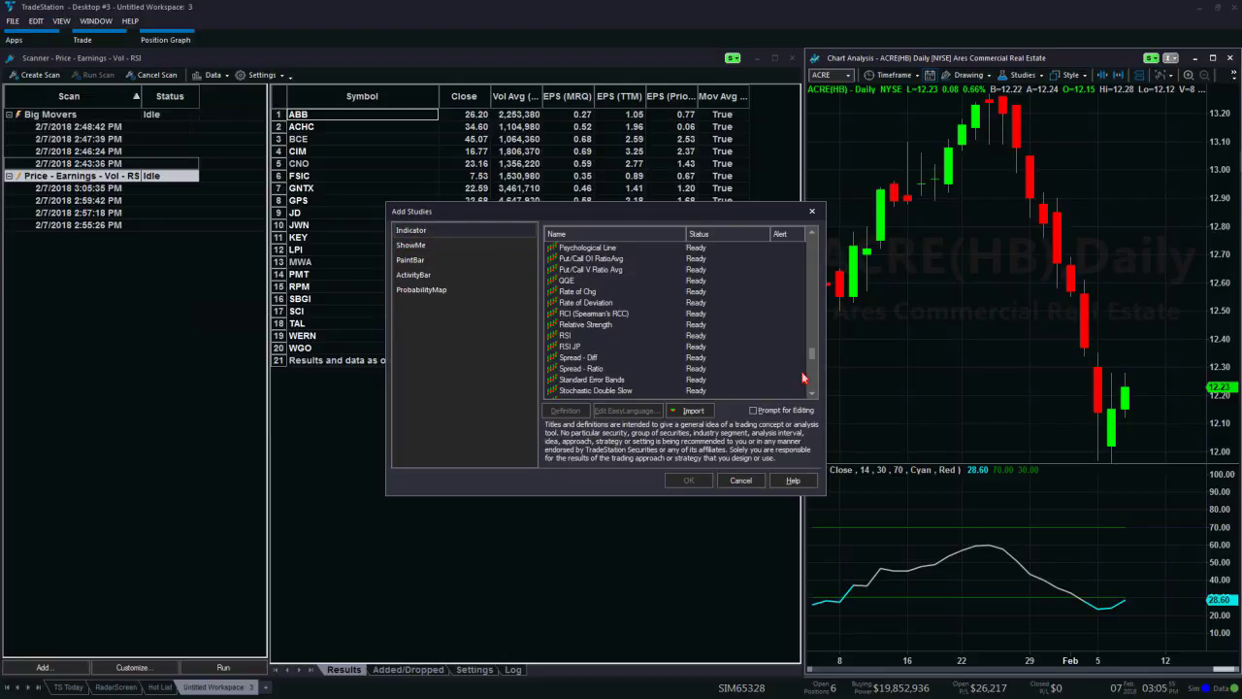
{"action": "left_click_drag", "start_coordinate": [808, 376], "coordinate": [812, 317]}
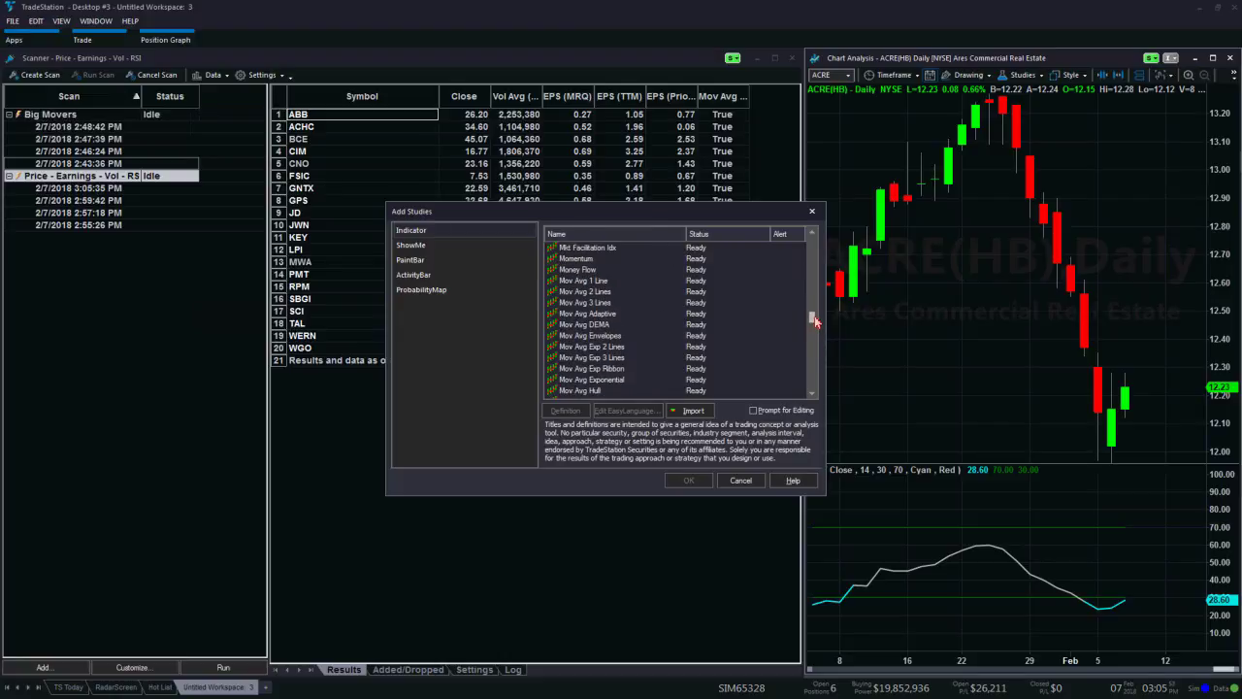
{"action": "left_click", "coordinate": [617, 347]}
{"action": "left_click", "coordinate": [688, 480]}
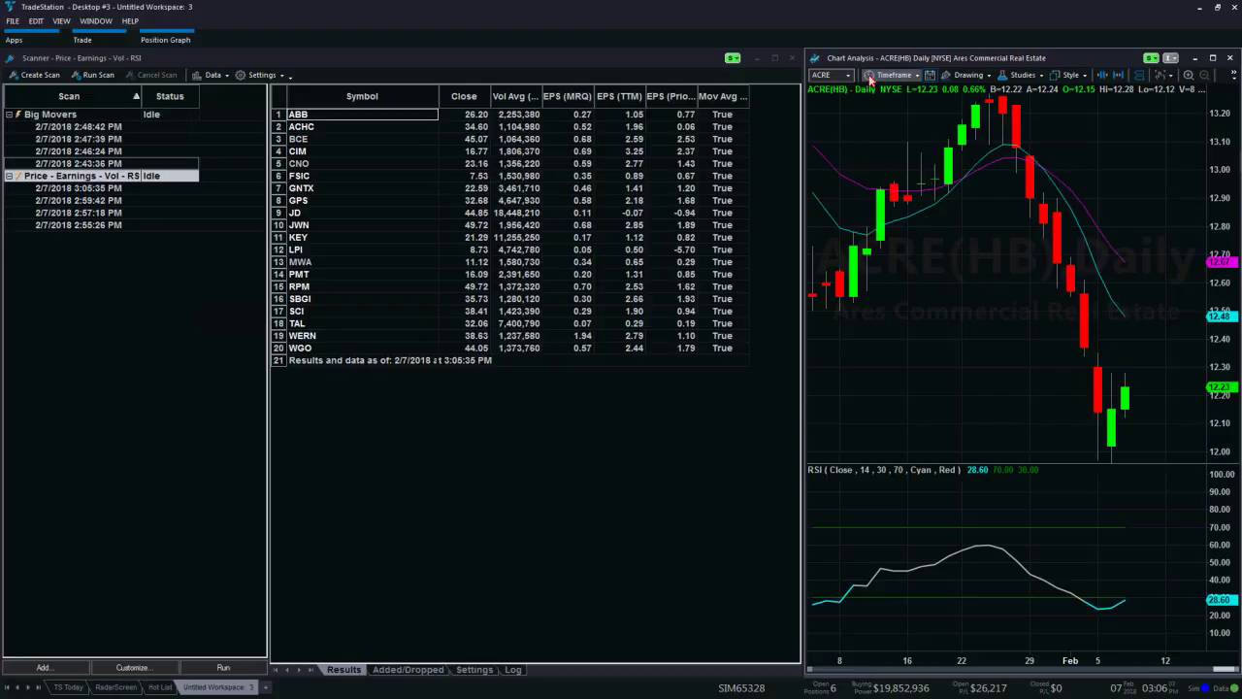
Set the chart's timeframe to 5 Minute and chart the scan results ABB, ACHC and CIM one after another.
{"action": "left_click", "coordinate": [896, 84]}
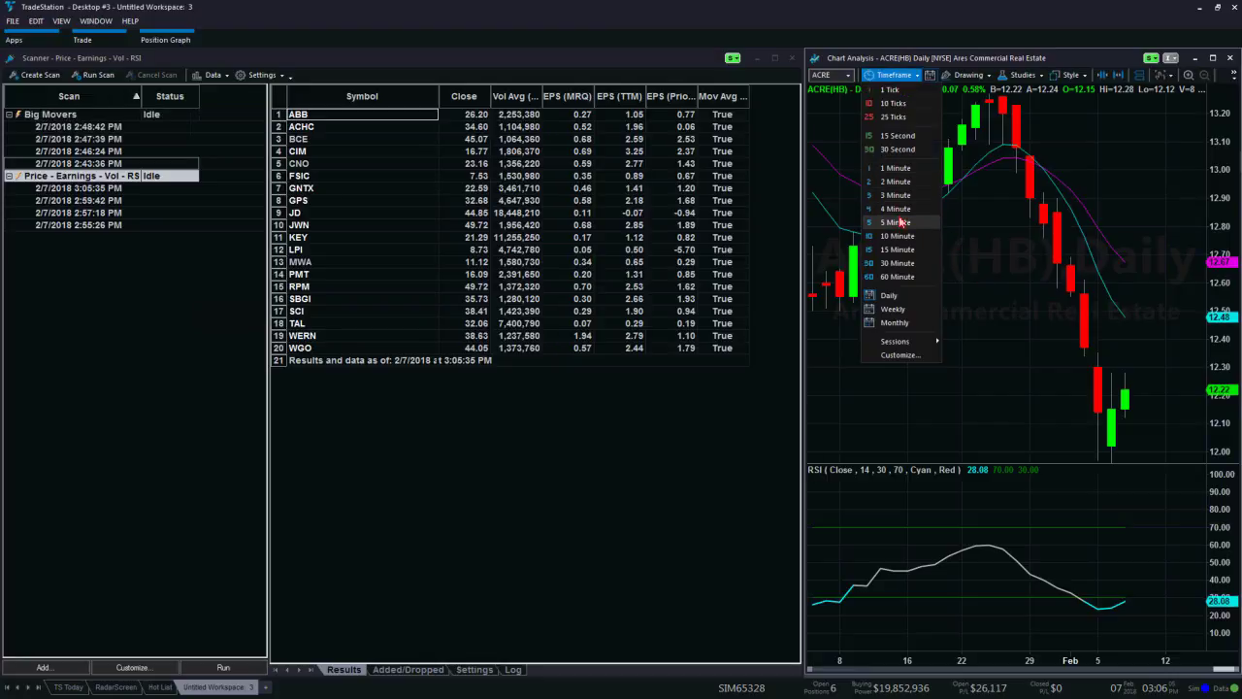
{"action": "left_click", "coordinate": [900, 222]}
{"action": "scroll", "coordinate": [1044, 347], "scroll_direction": "up", "scroll_amount": 3}
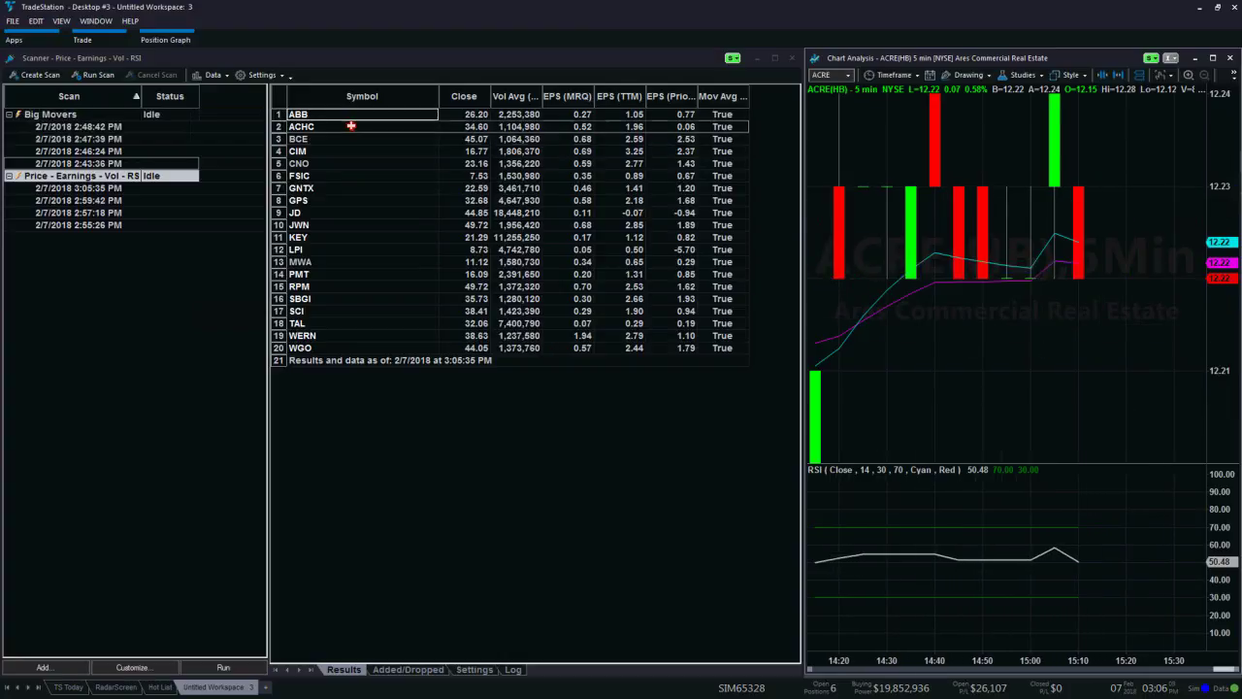
{"action": "left_click", "coordinate": [317, 114]}
{"action": "left_click", "coordinate": [317, 114]}
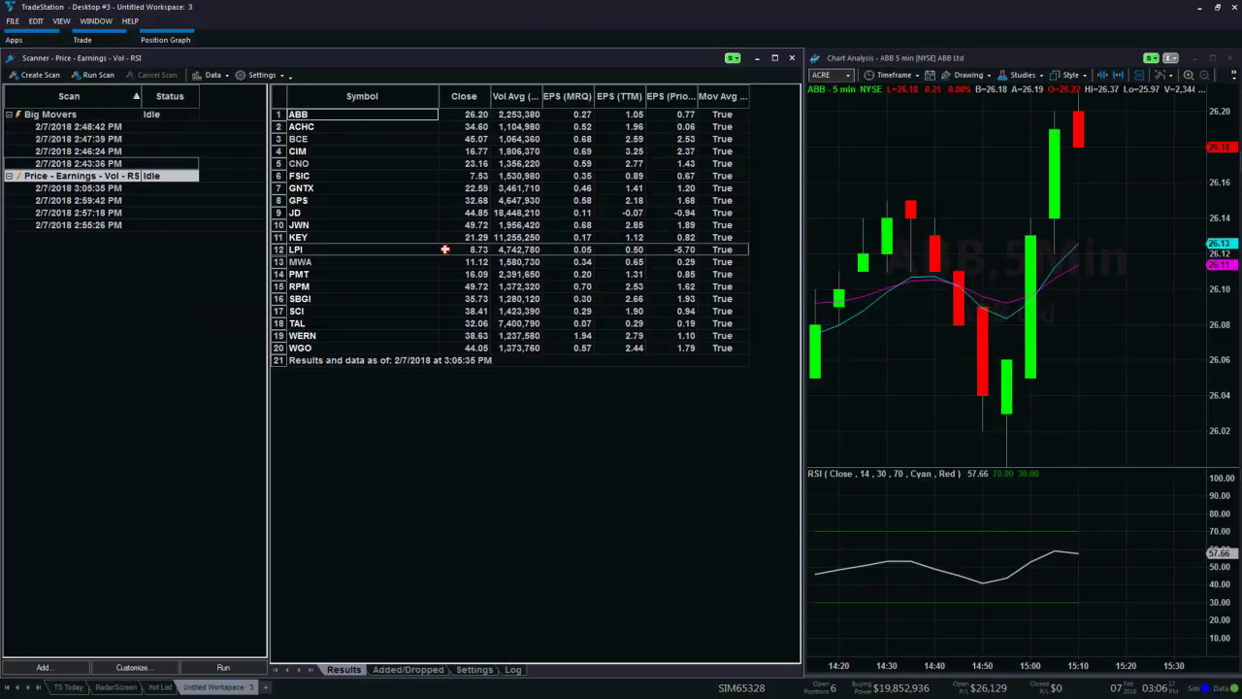
{"action": "left_click", "coordinate": [325, 128]}
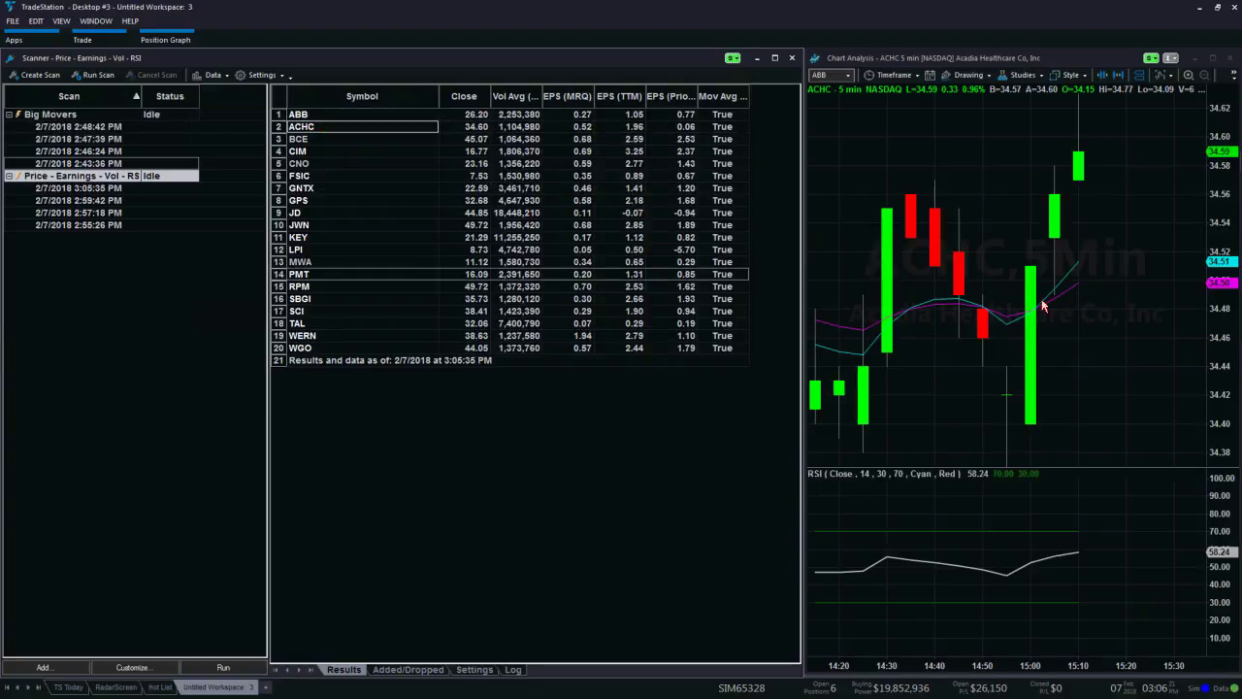
{"action": "left_click", "coordinate": [313, 152]}
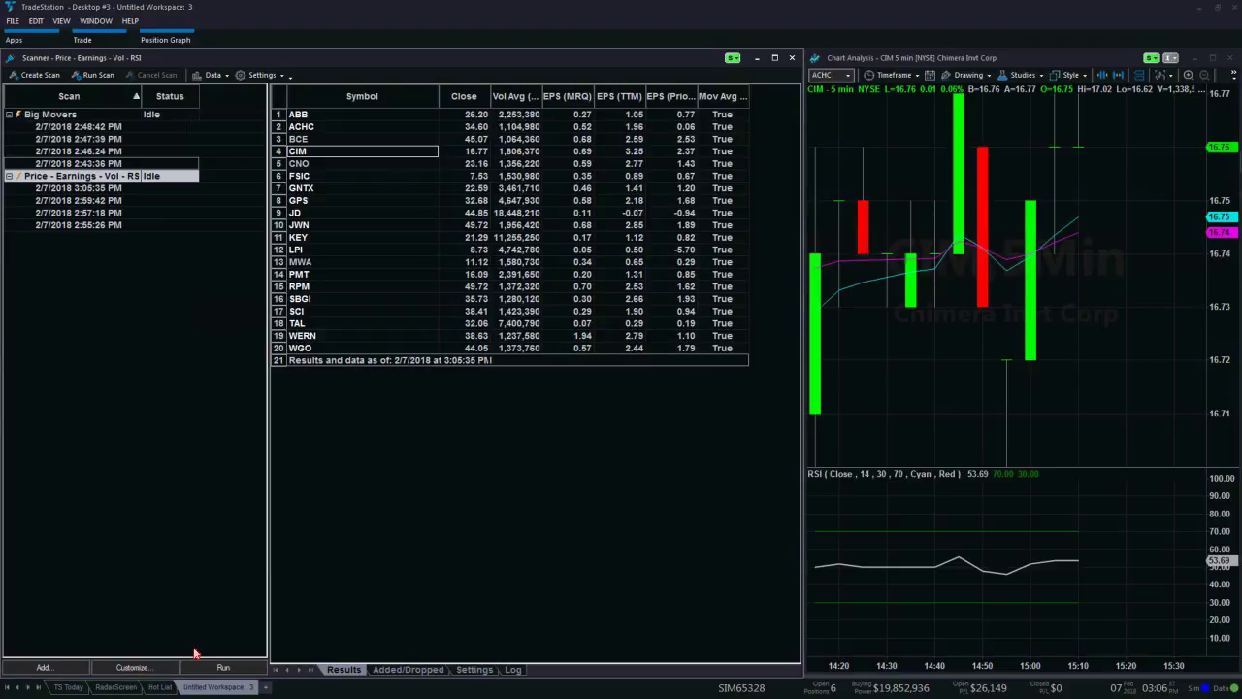
Examine the input and interval settings of the scan's Mov Avg Exp 2 Lines criterion and close them without changes.
{"action": "left_click", "coordinate": [133, 666]}
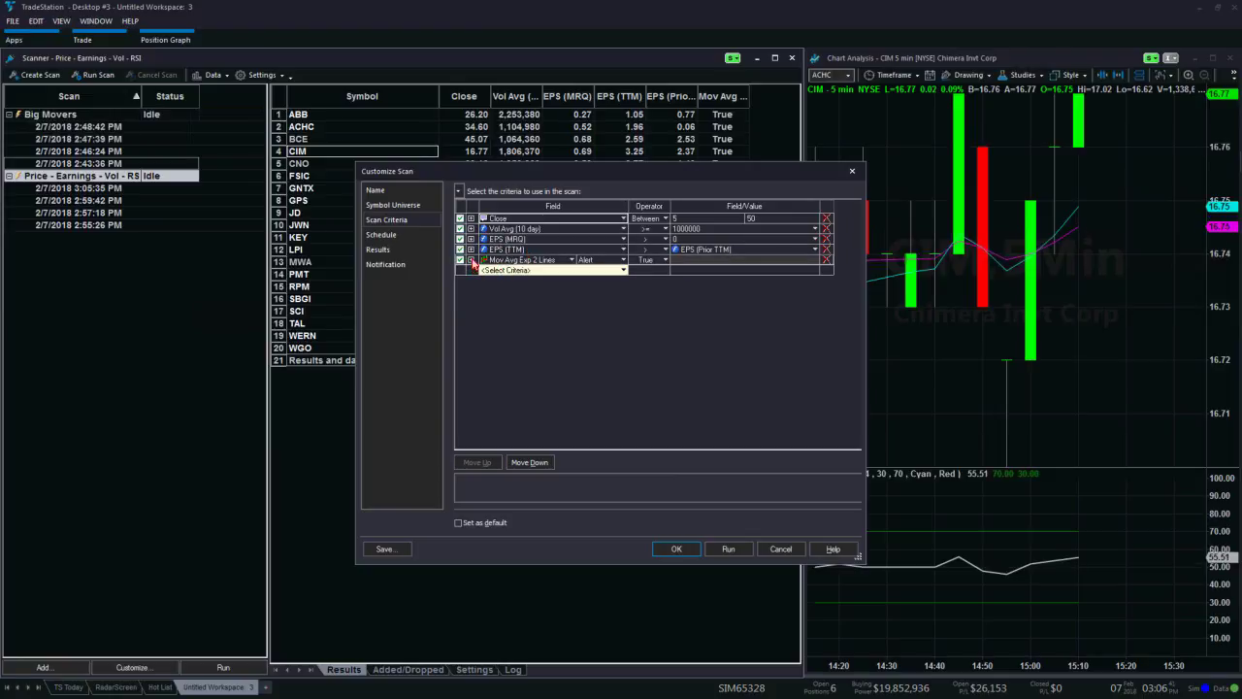
{"action": "left_click", "coordinate": [470, 260]}
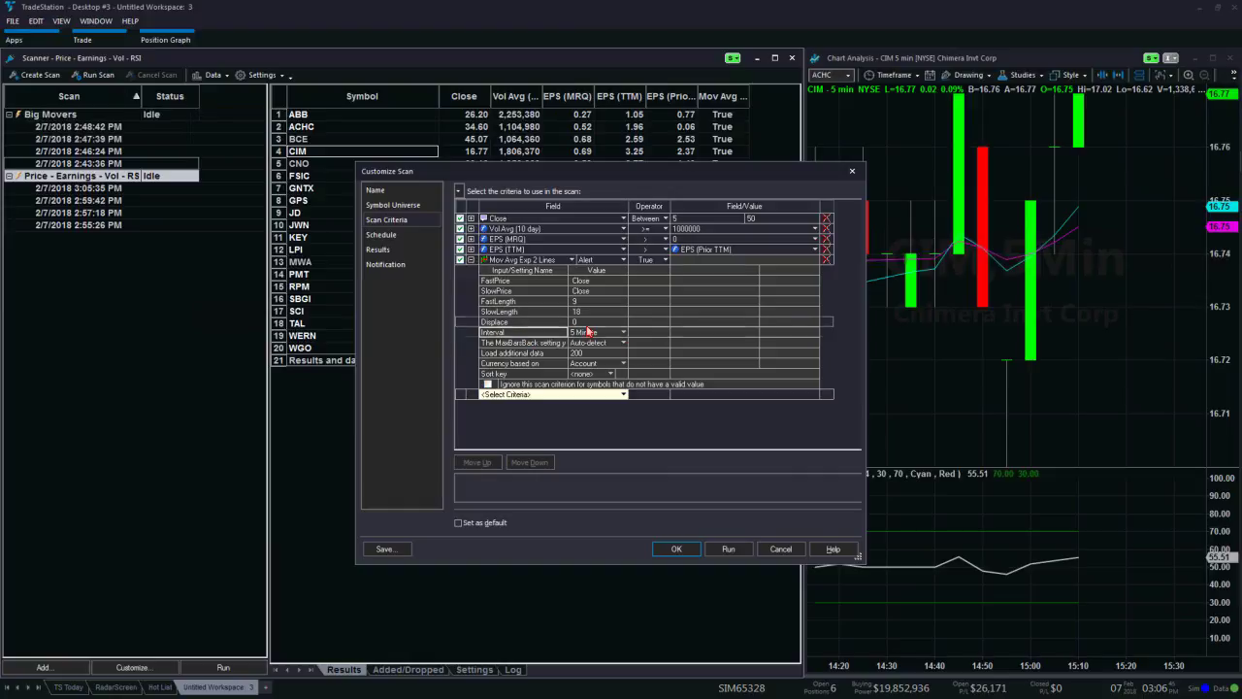
{"action": "left_click", "coordinate": [622, 333]}
{"action": "left_click", "coordinate": [621, 334]}
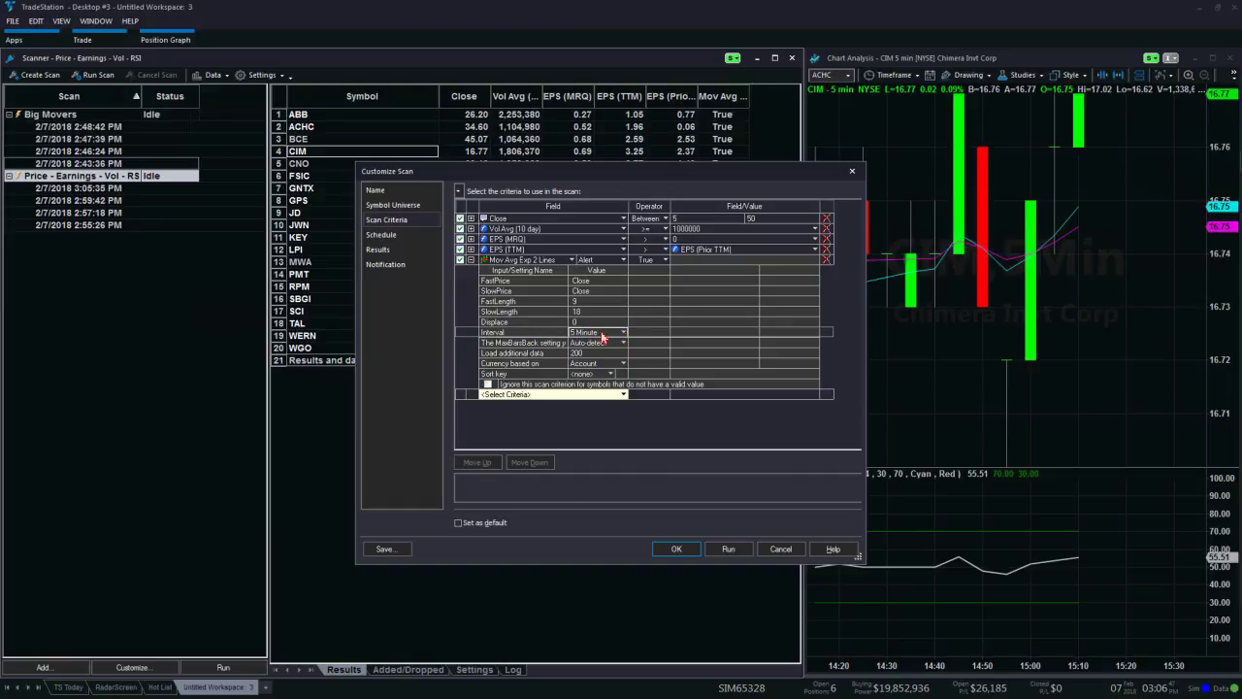
{"action": "left_click", "coordinate": [780, 549]}
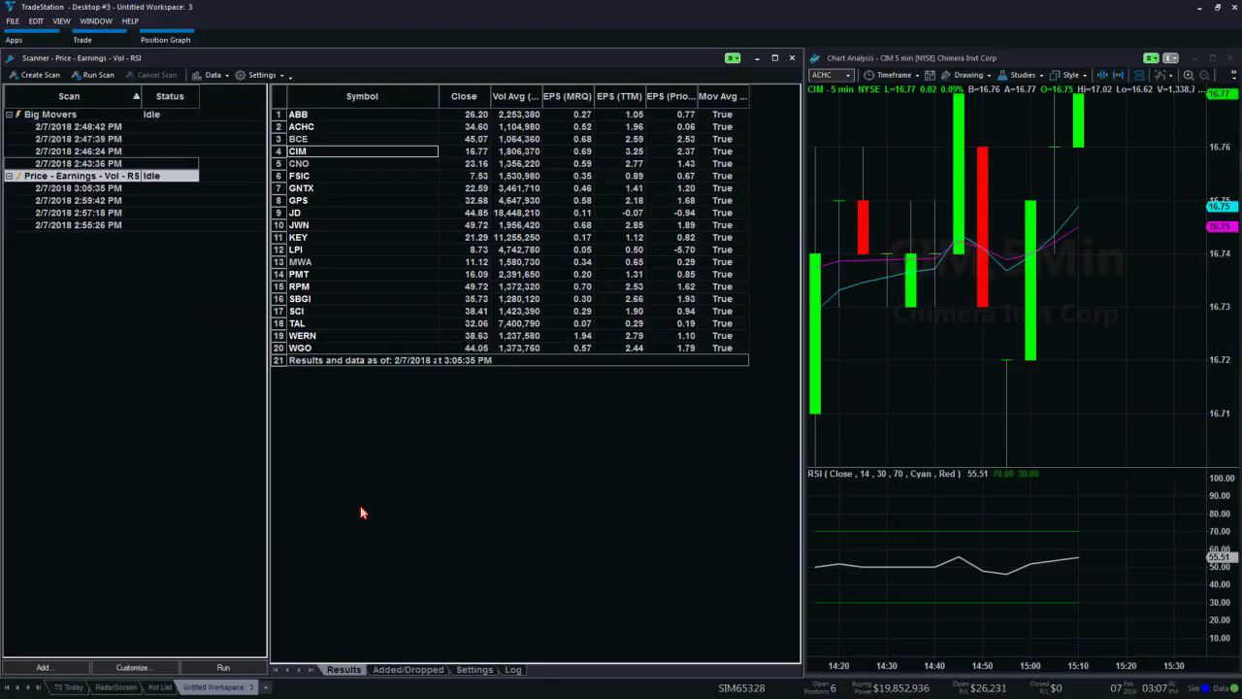
Schedule the scan to run automatically intraday, every 30 minutes between 09:30 AM and 04:00 PM on weekdays only.
{"action": "left_click", "coordinate": [132, 668]}
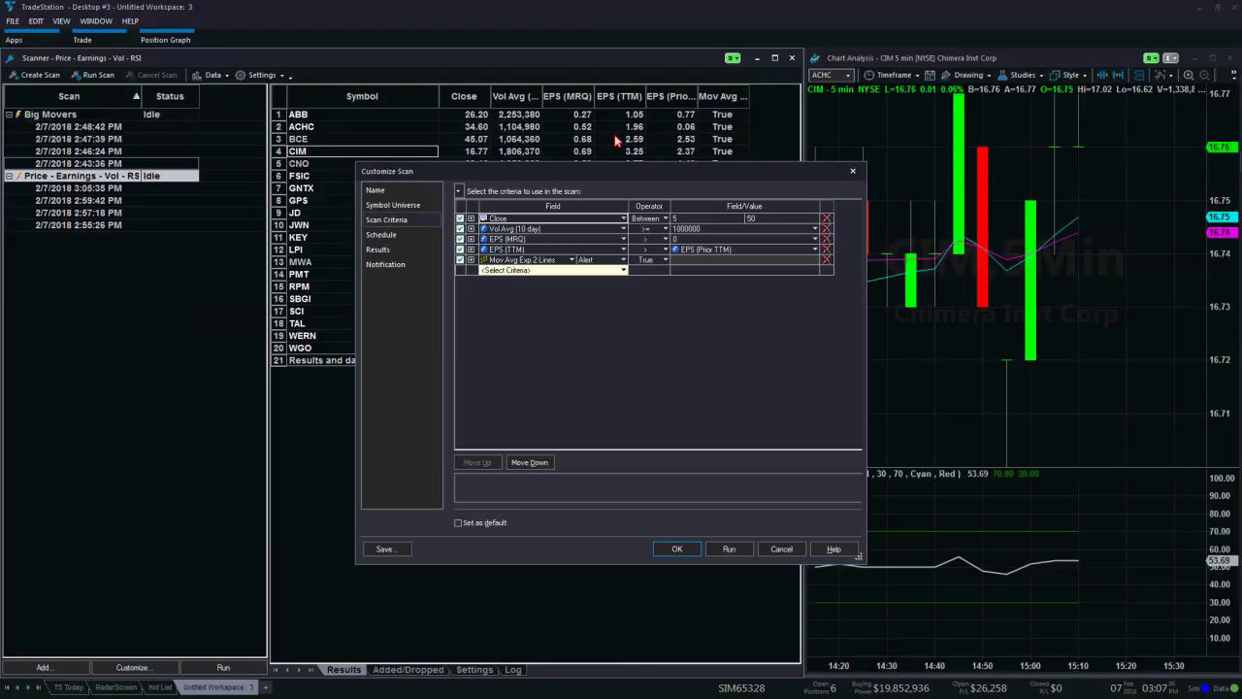
{"action": "left_click", "coordinate": [384, 236]}
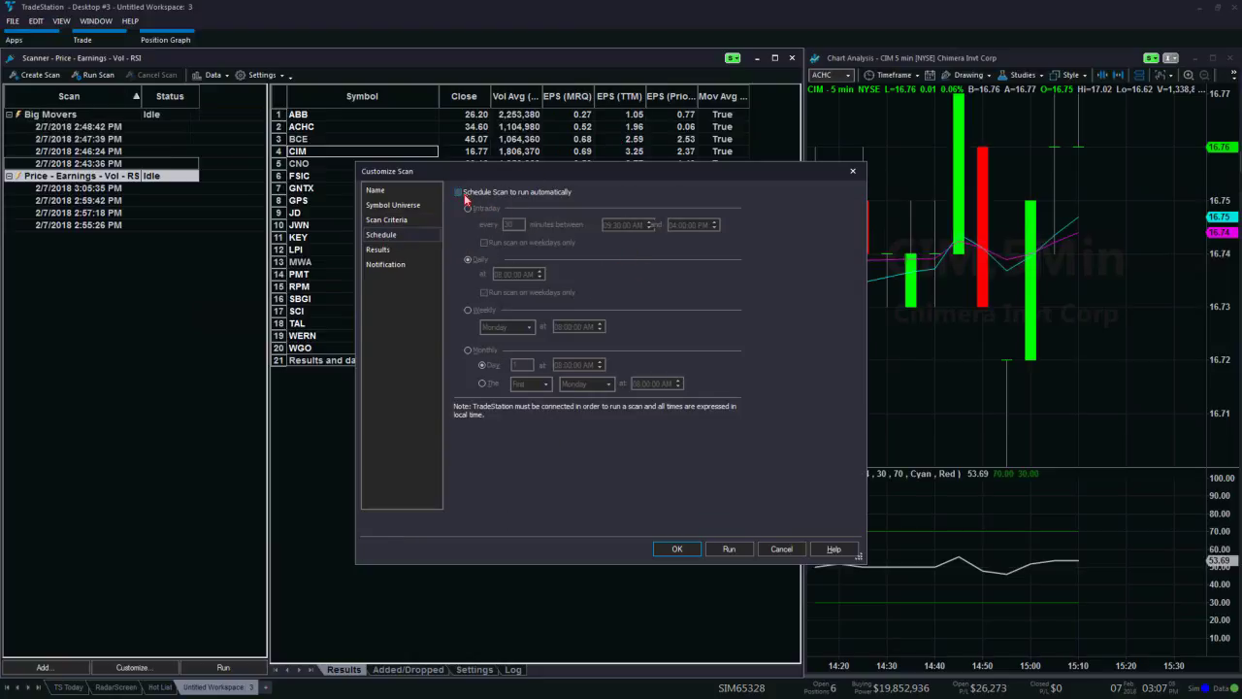
{"action": "left_click", "coordinate": [464, 198]}
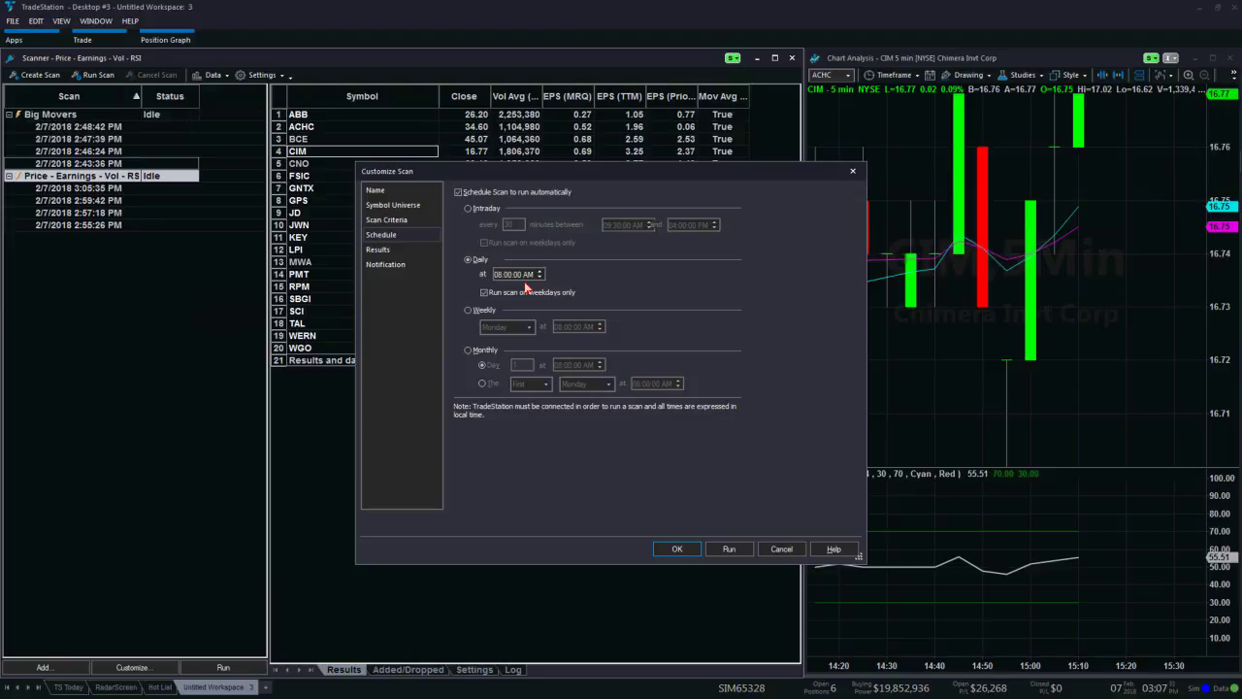
{"action": "left_click", "coordinate": [478, 208]}
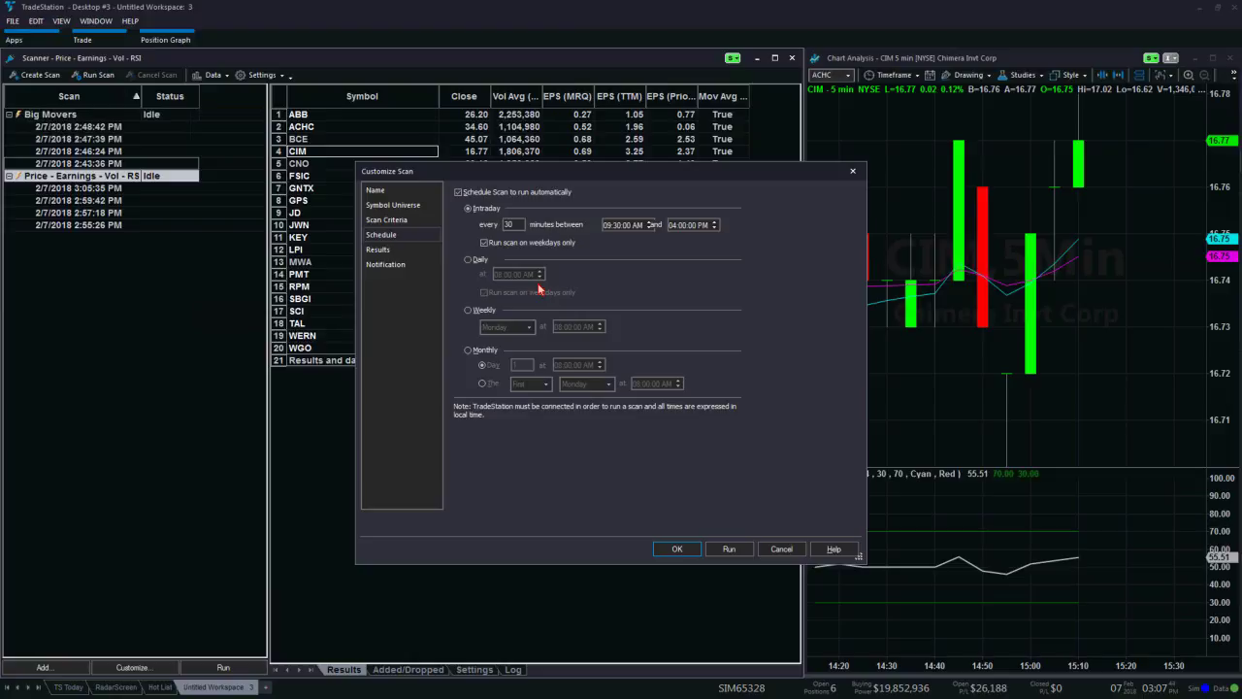
Have the scan automatically create a custom symbol list named "RSI Scan" from its results, and run it.
{"action": "left_click", "coordinate": [387, 254]}
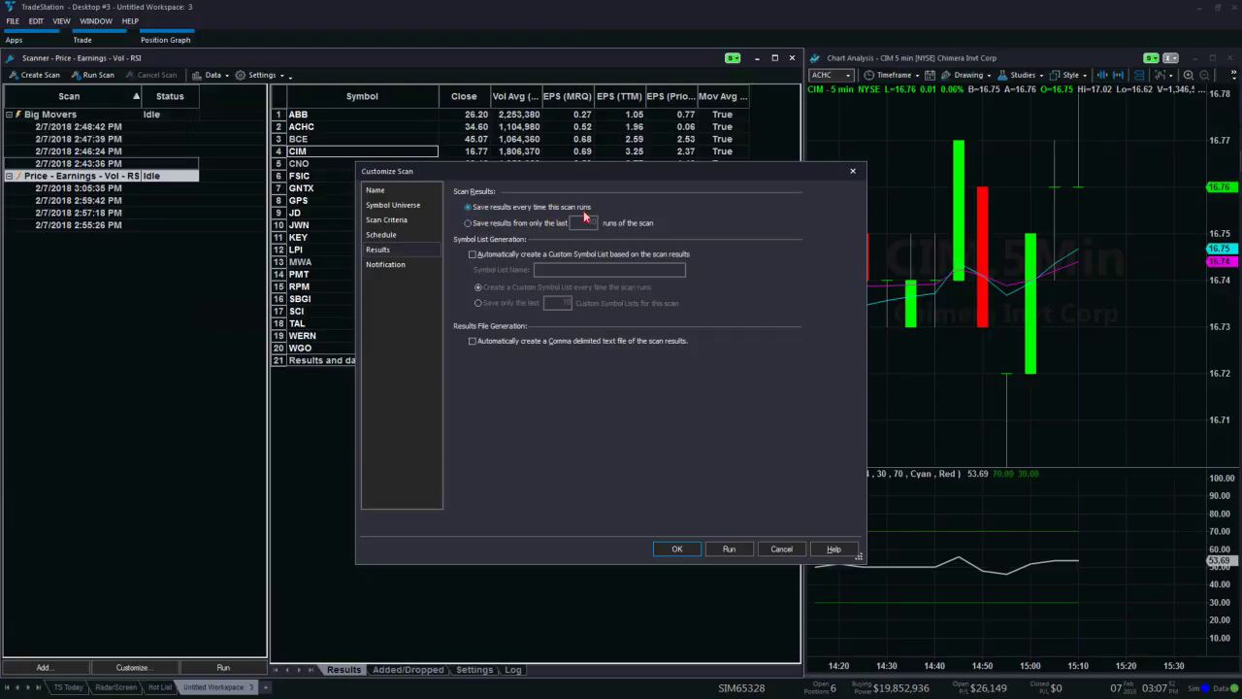
{"action": "left_click", "coordinate": [473, 254]}
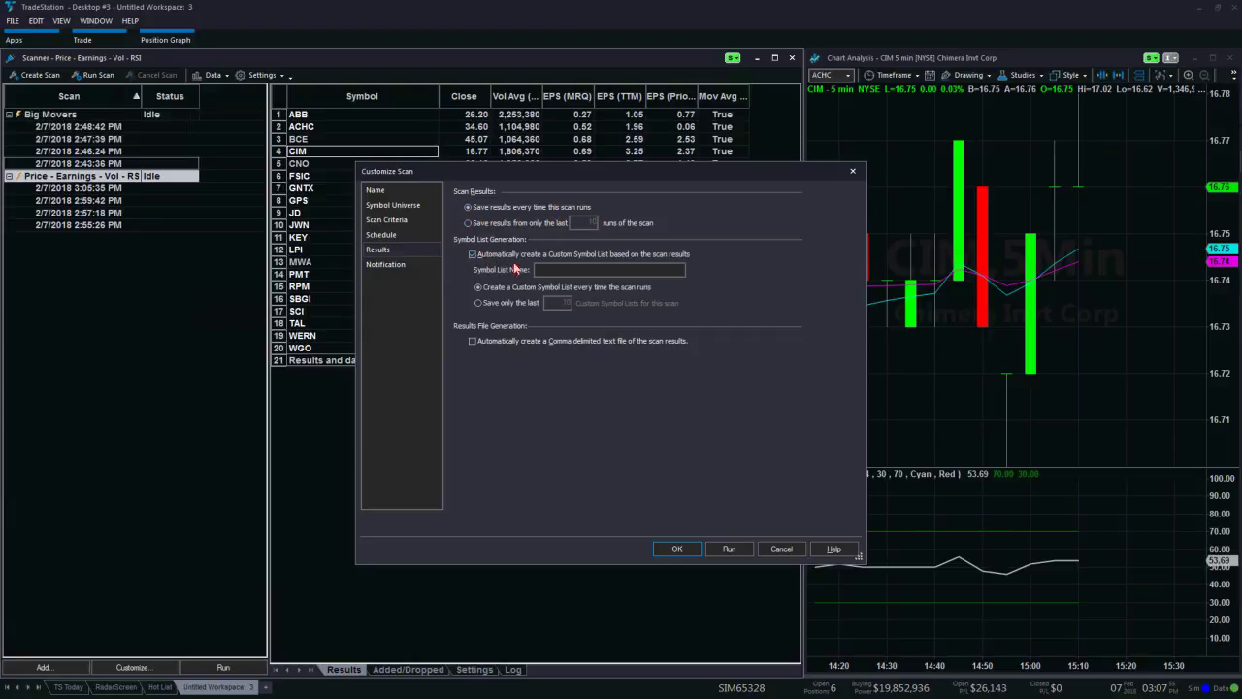
{"action": "left_click", "coordinate": [629, 271]}
{"action": "type", "text": "RSI Scan"}
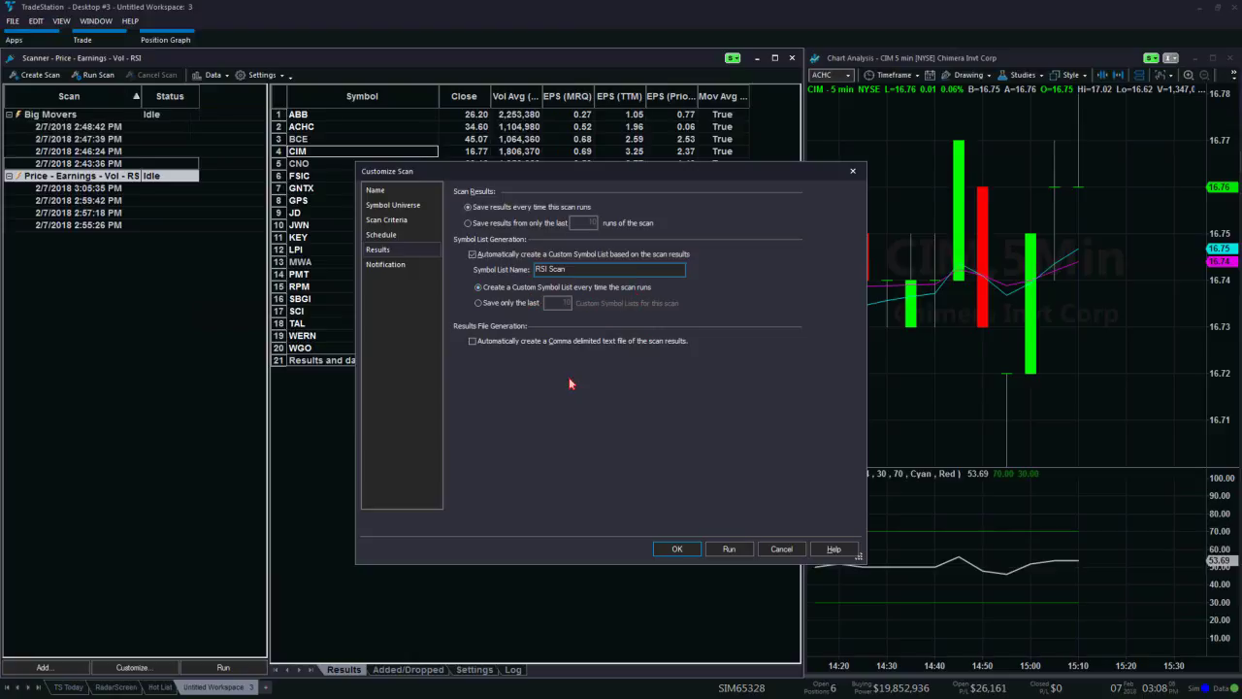
{"action": "left_click", "coordinate": [729, 549]}
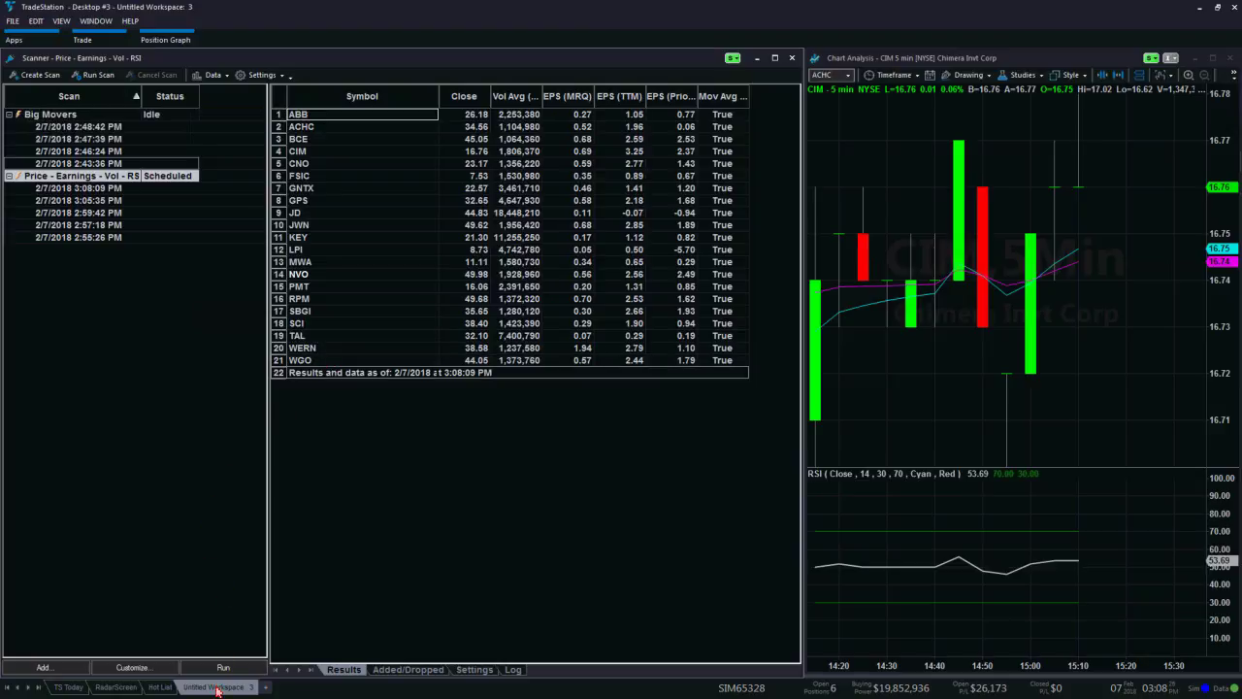
Open a RadarScreen in a new workspace and load the 02/07/2018 03:08 pm symbol list from the RSI Scan custom lists.
{"action": "left_click", "coordinate": [265, 688]}
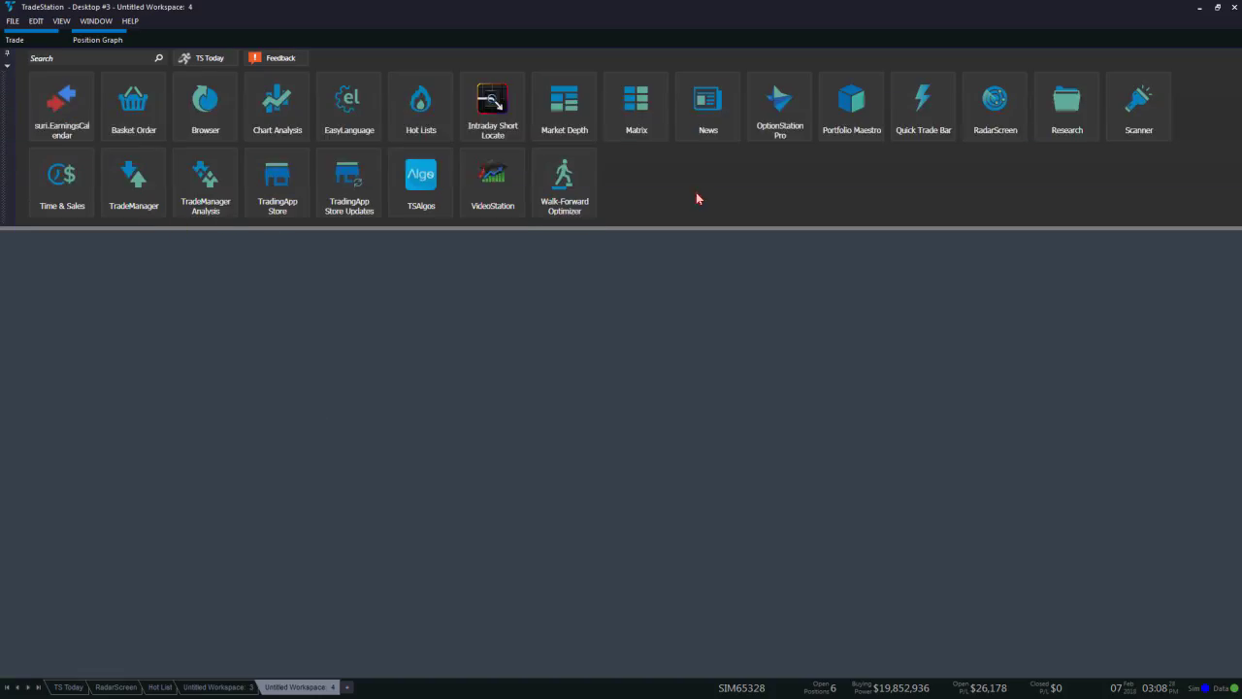
{"action": "left_click", "coordinate": [1015, 102]}
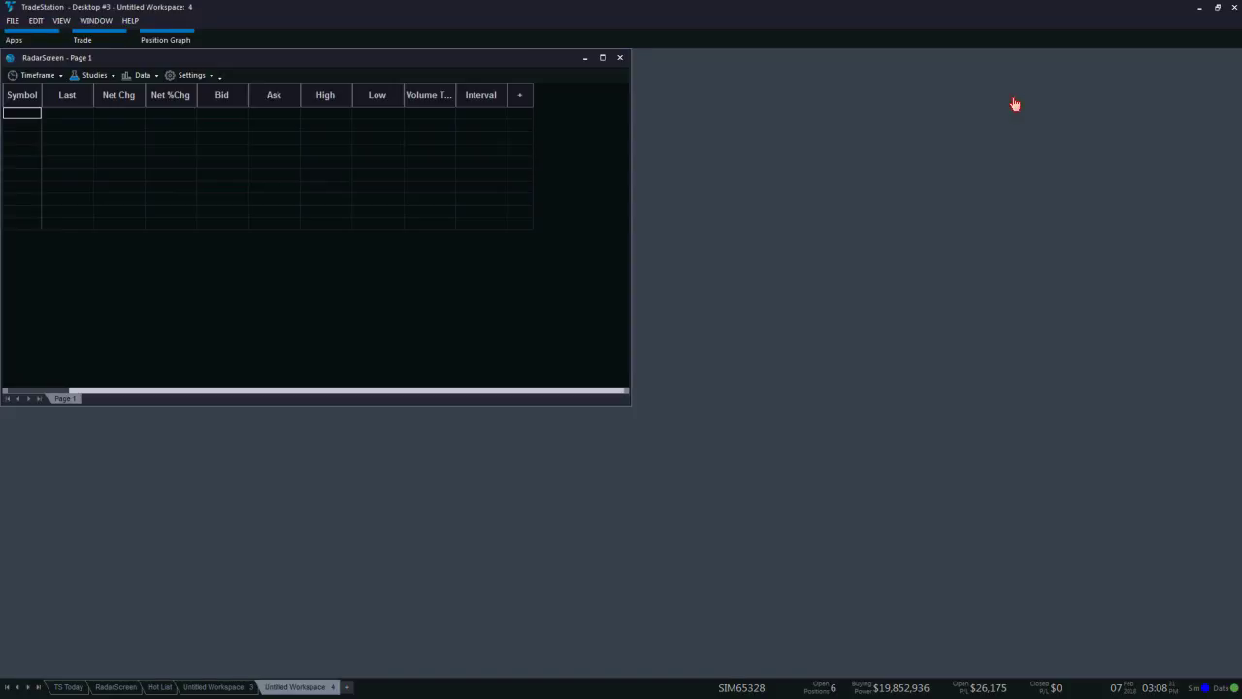
{"action": "left_click", "coordinate": [153, 75]}
{"action": "mouse_move", "coordinate": [185, 103]}
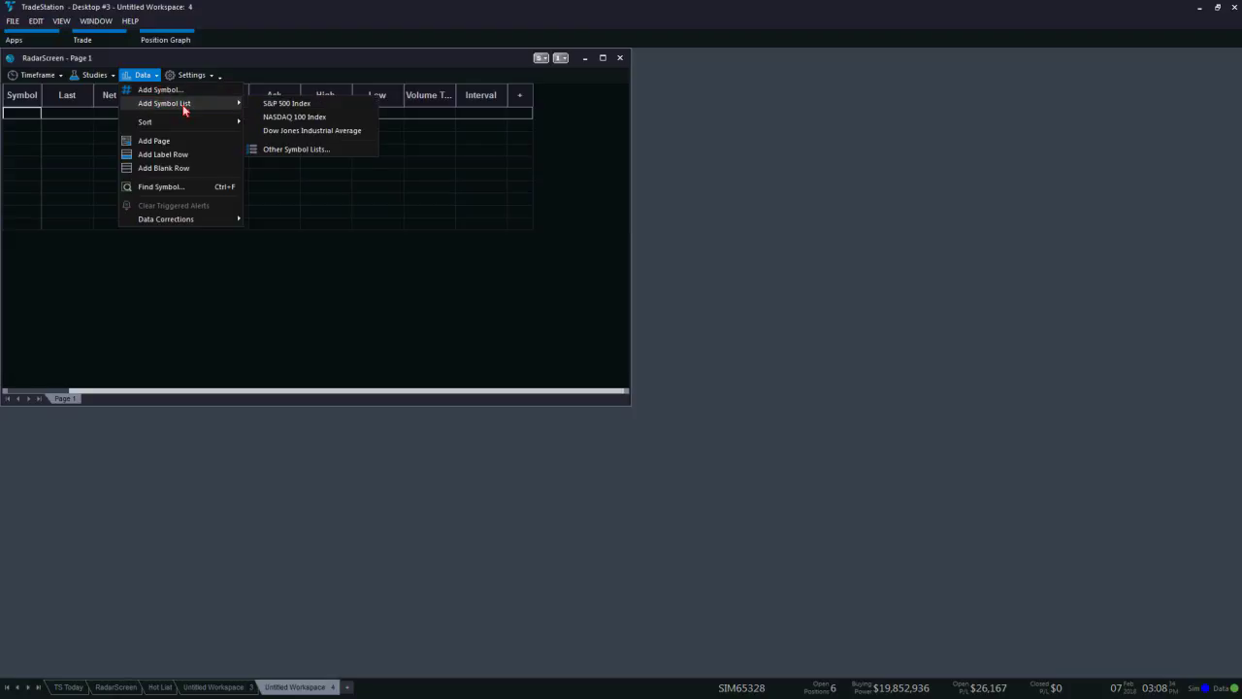
{"action": "left_click", "coordinate": [326, 149]}
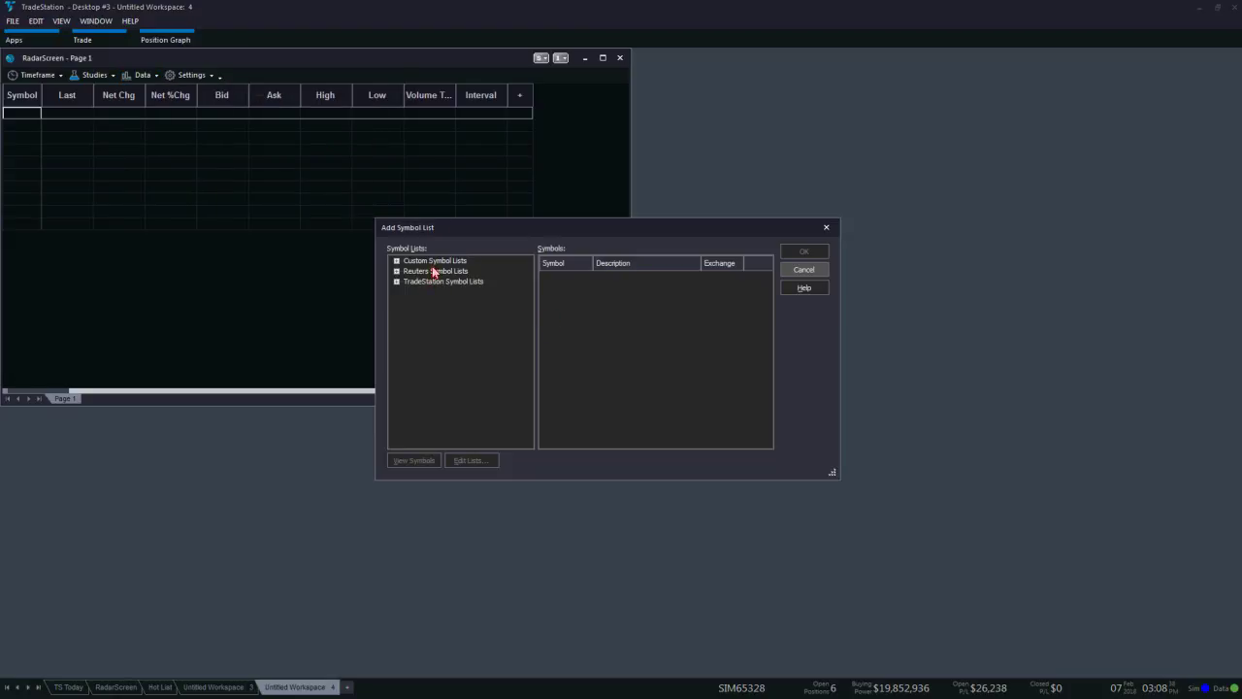
{"action": "left_click", "coordinate": [397, 261]}
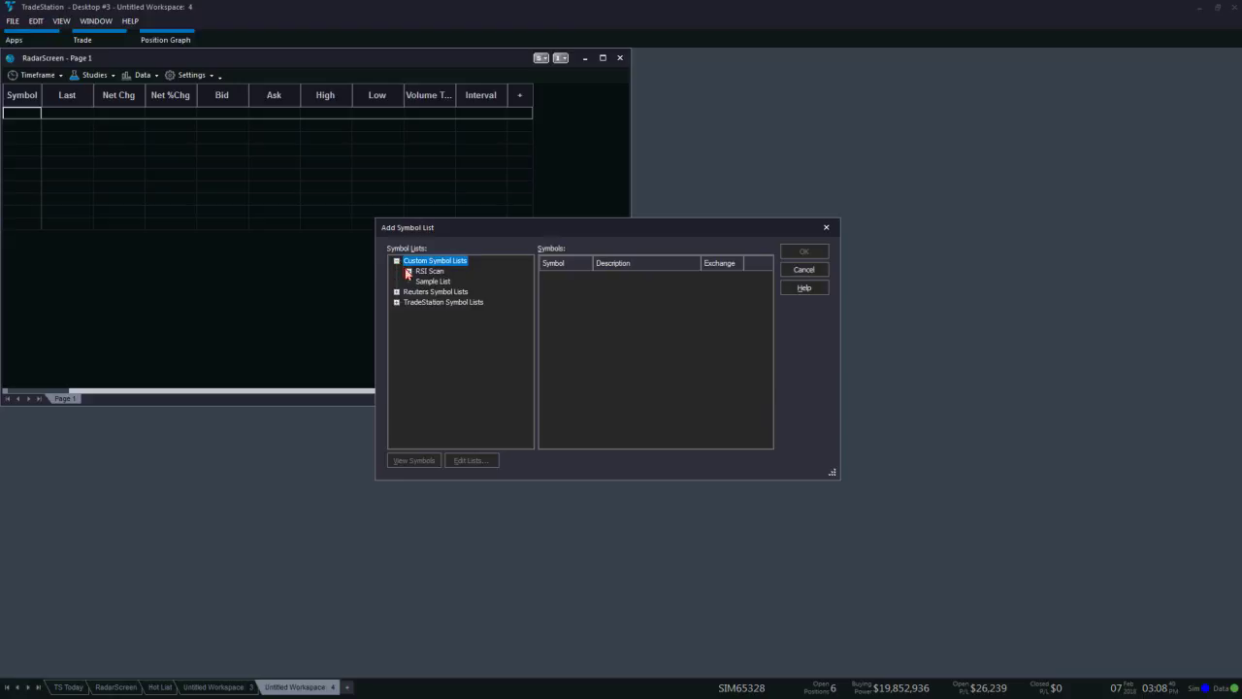
{"action": "left_click", "coordinate": [409, 272]}
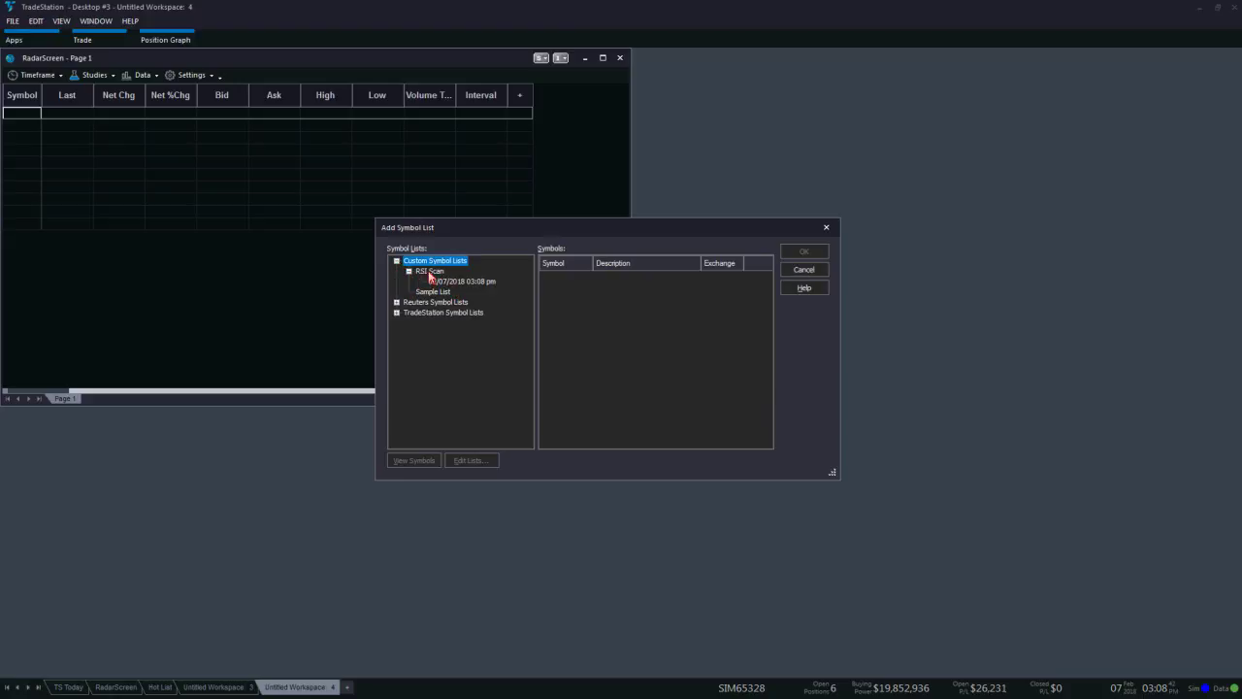
{"action": "left_click", "coordinate": [451, 282]}
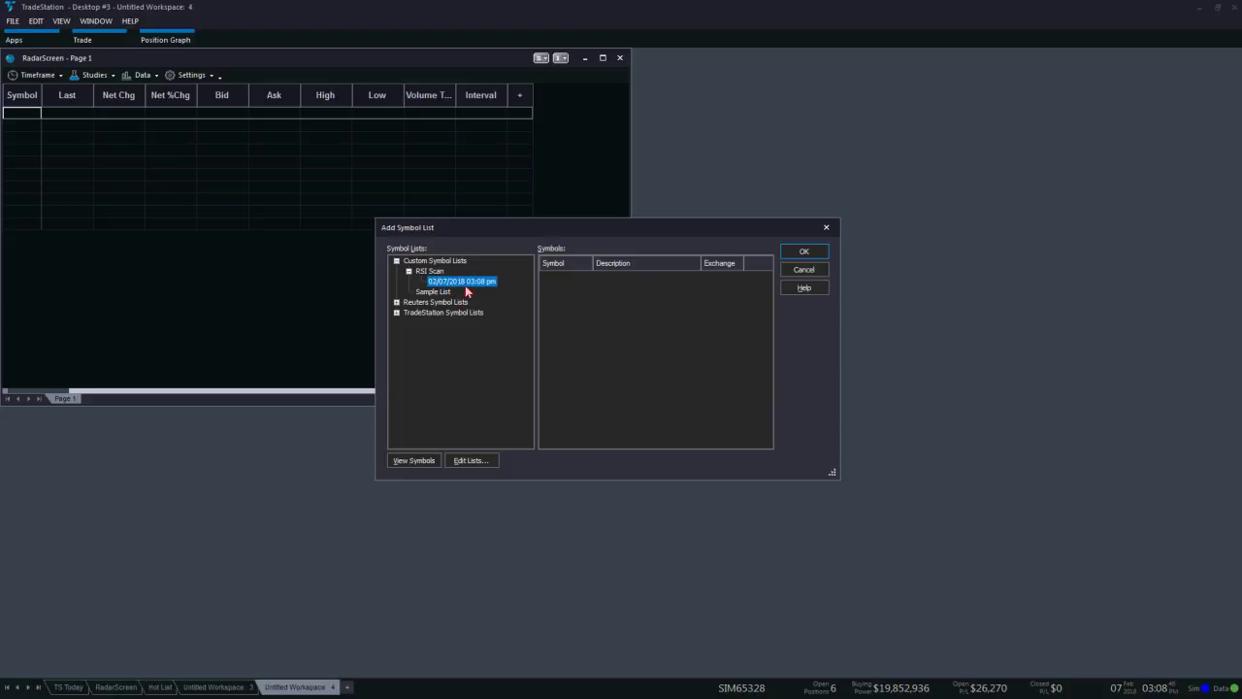
{"action": "left_click", "coordinate": [804, 252]}
{"action": "left_click_drag", "start_coordinate": [475, 392], "coordinate": [498, 617]}
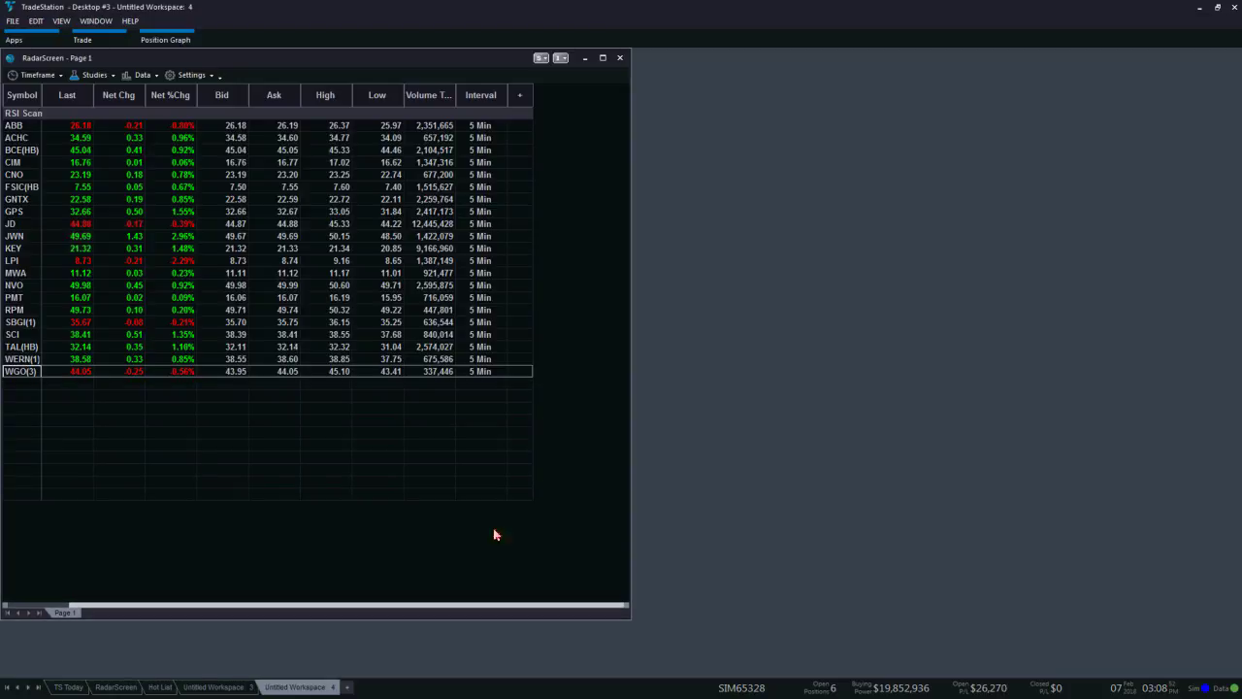
Return to Untitled Workspace 3 and open the notification settings of the Price - Earnings - Vol - RSI scan.
{"action": "left_click", "coordinate": [231, 689]}
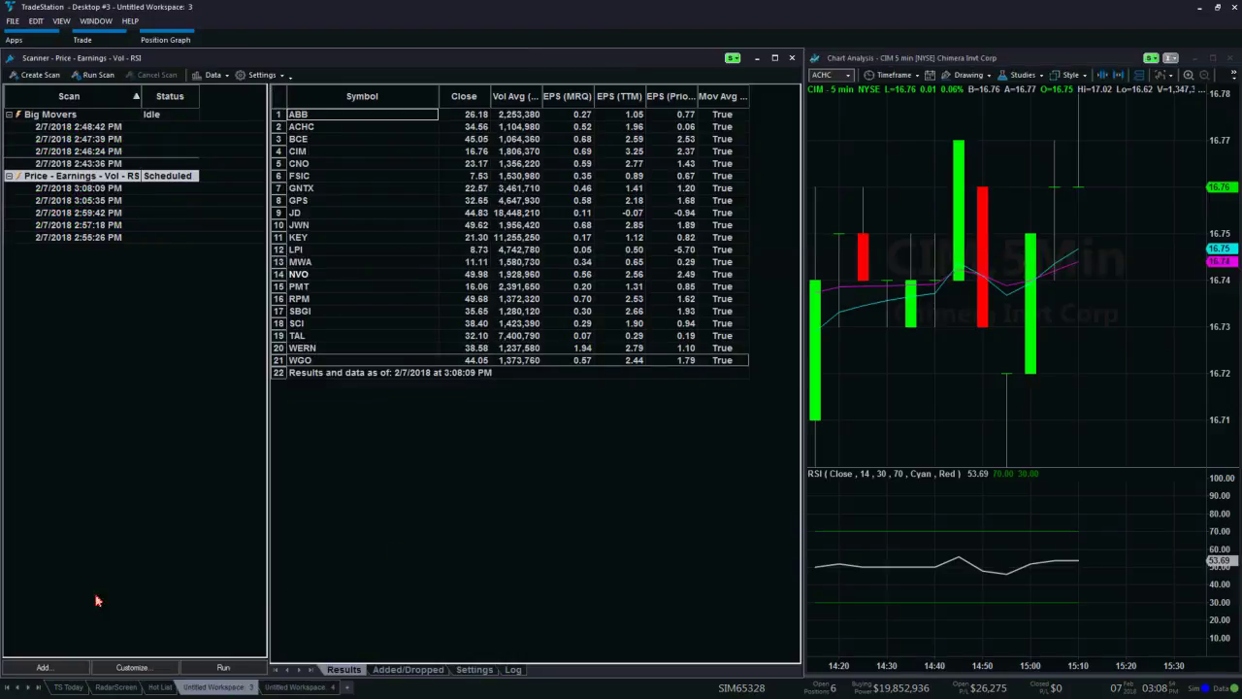
{"action": "left_click", "coordinate": [133, 667]}
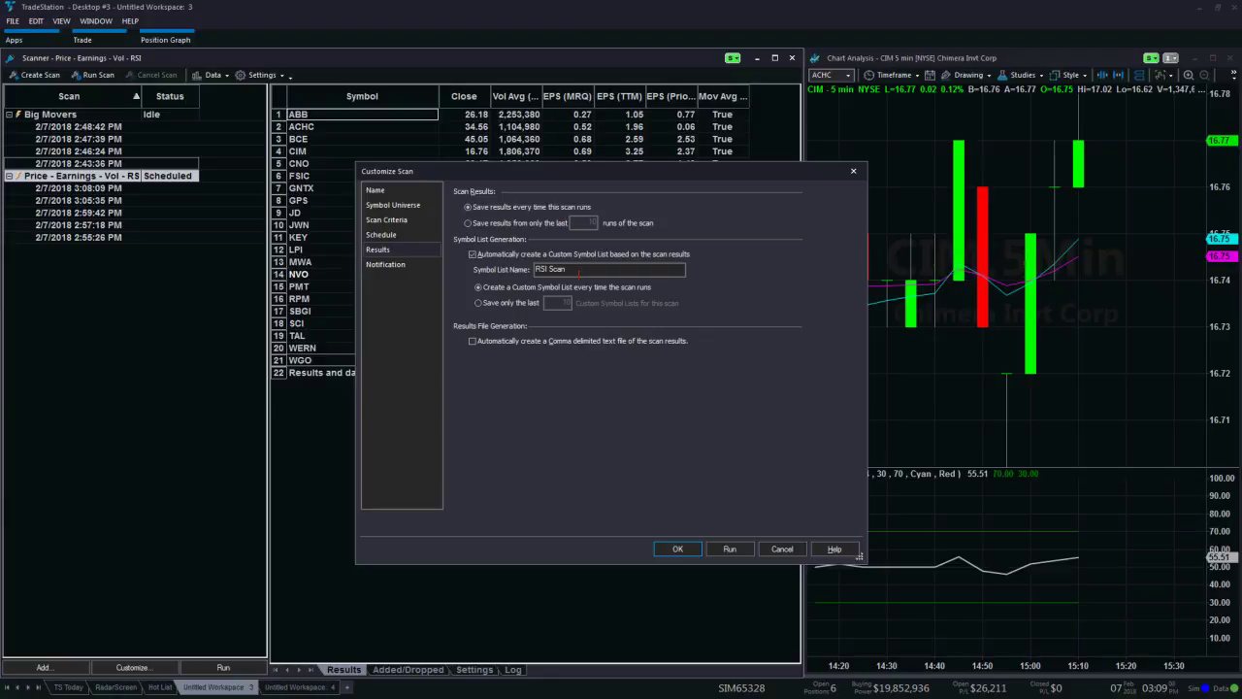
{"action": "left_click", "coordinate": [416, 268]}
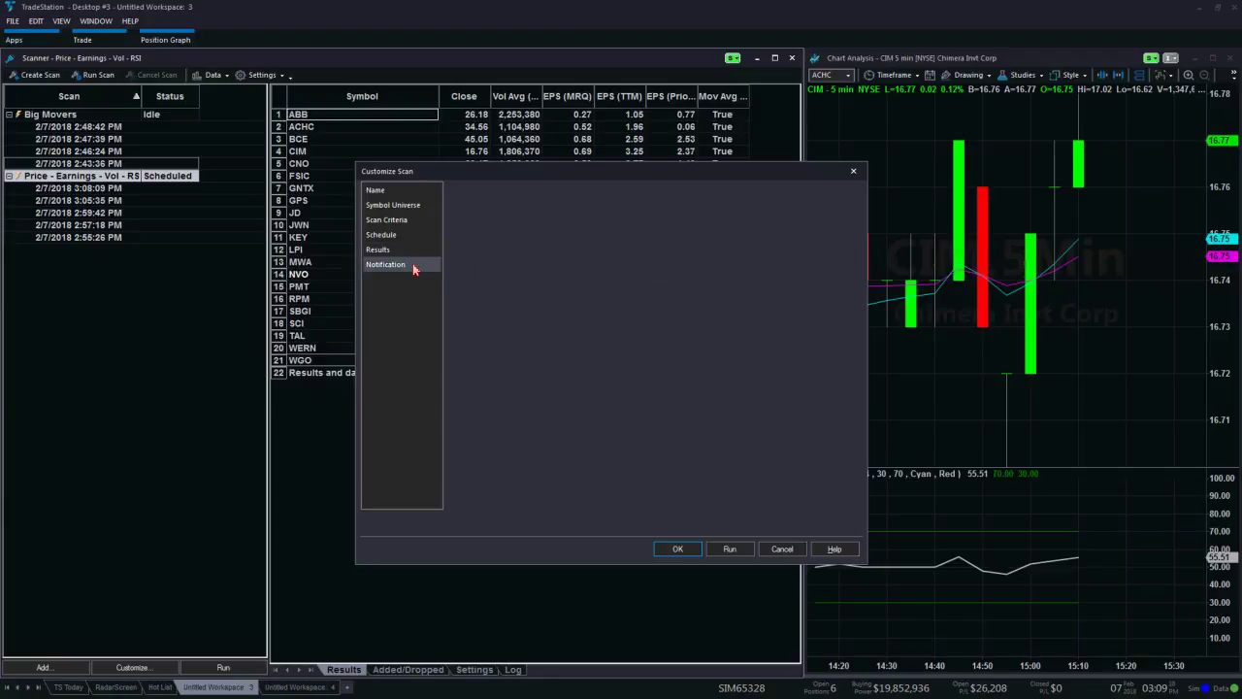